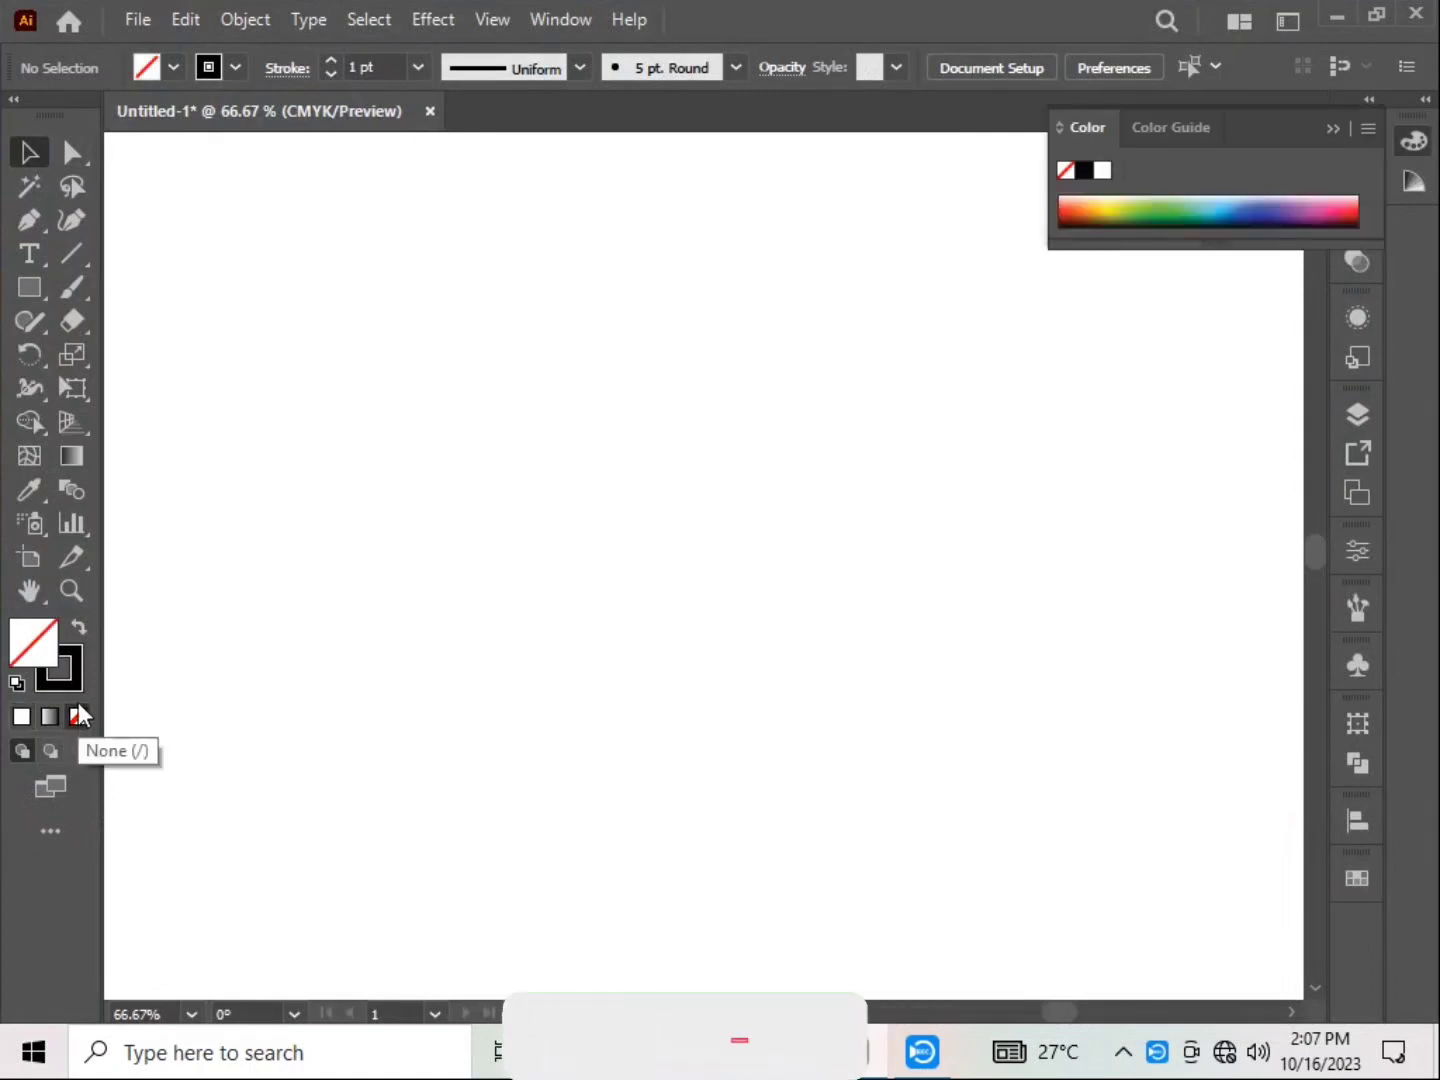
# Draw an exact 220 pt circle with the Ellipse tool.
pyautogui.click(1334, 128)
pyautogui.click(30, 287)
pyautogui.click(149, 355)
pyautogui.click(630, 491)
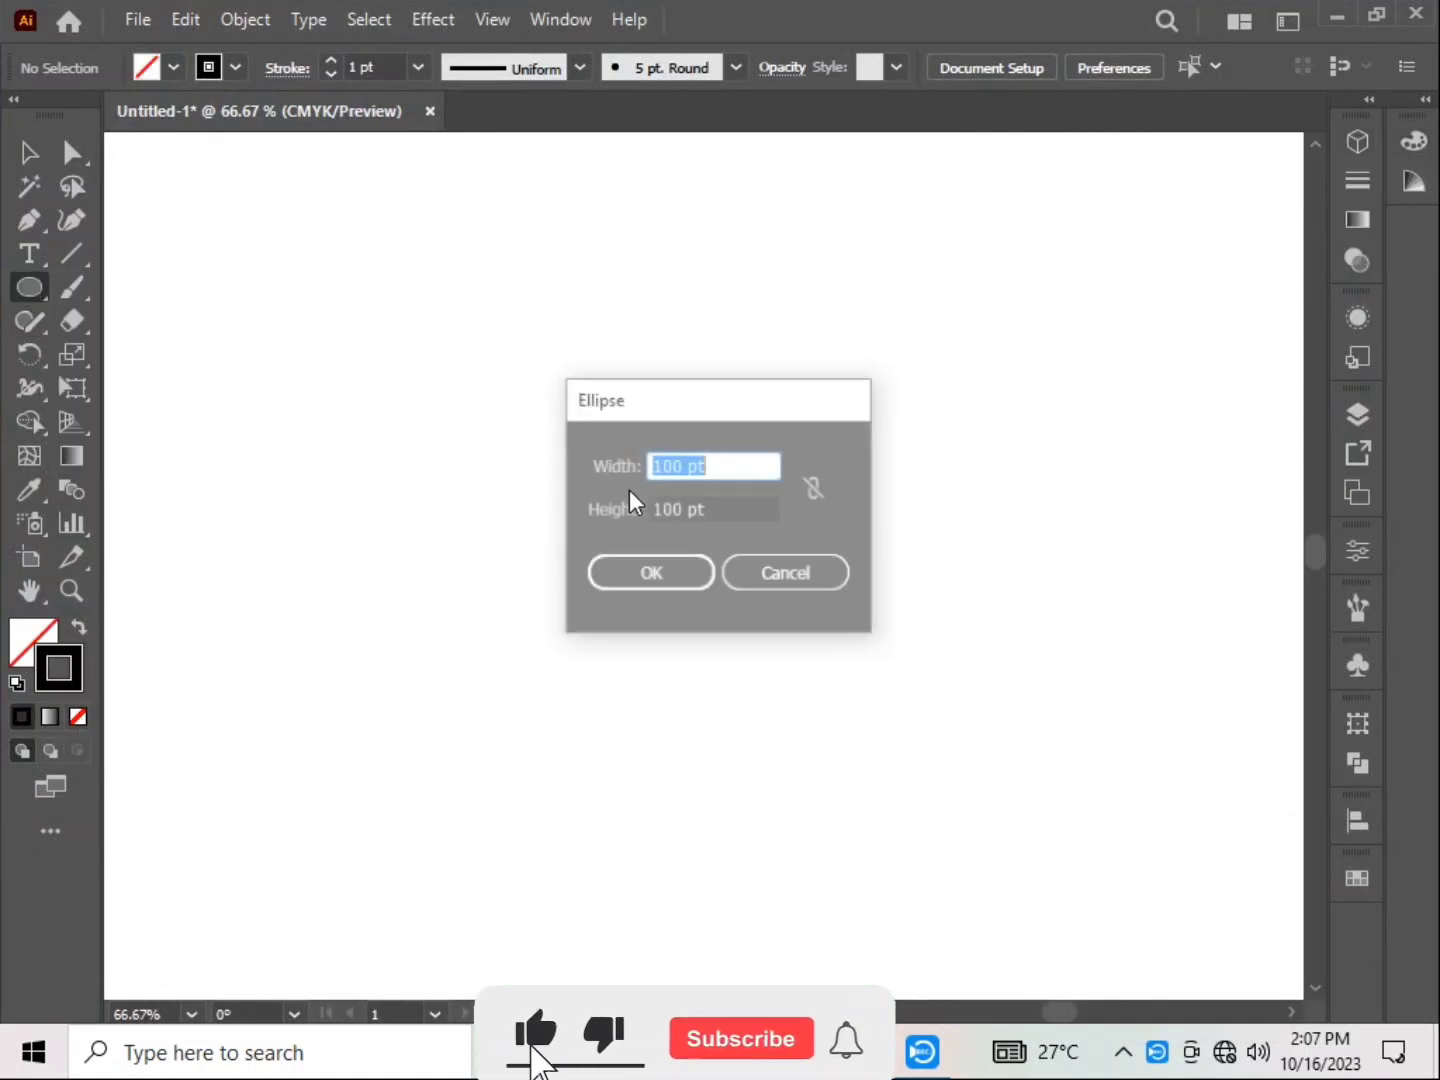
pyautogui.click(684, 508)
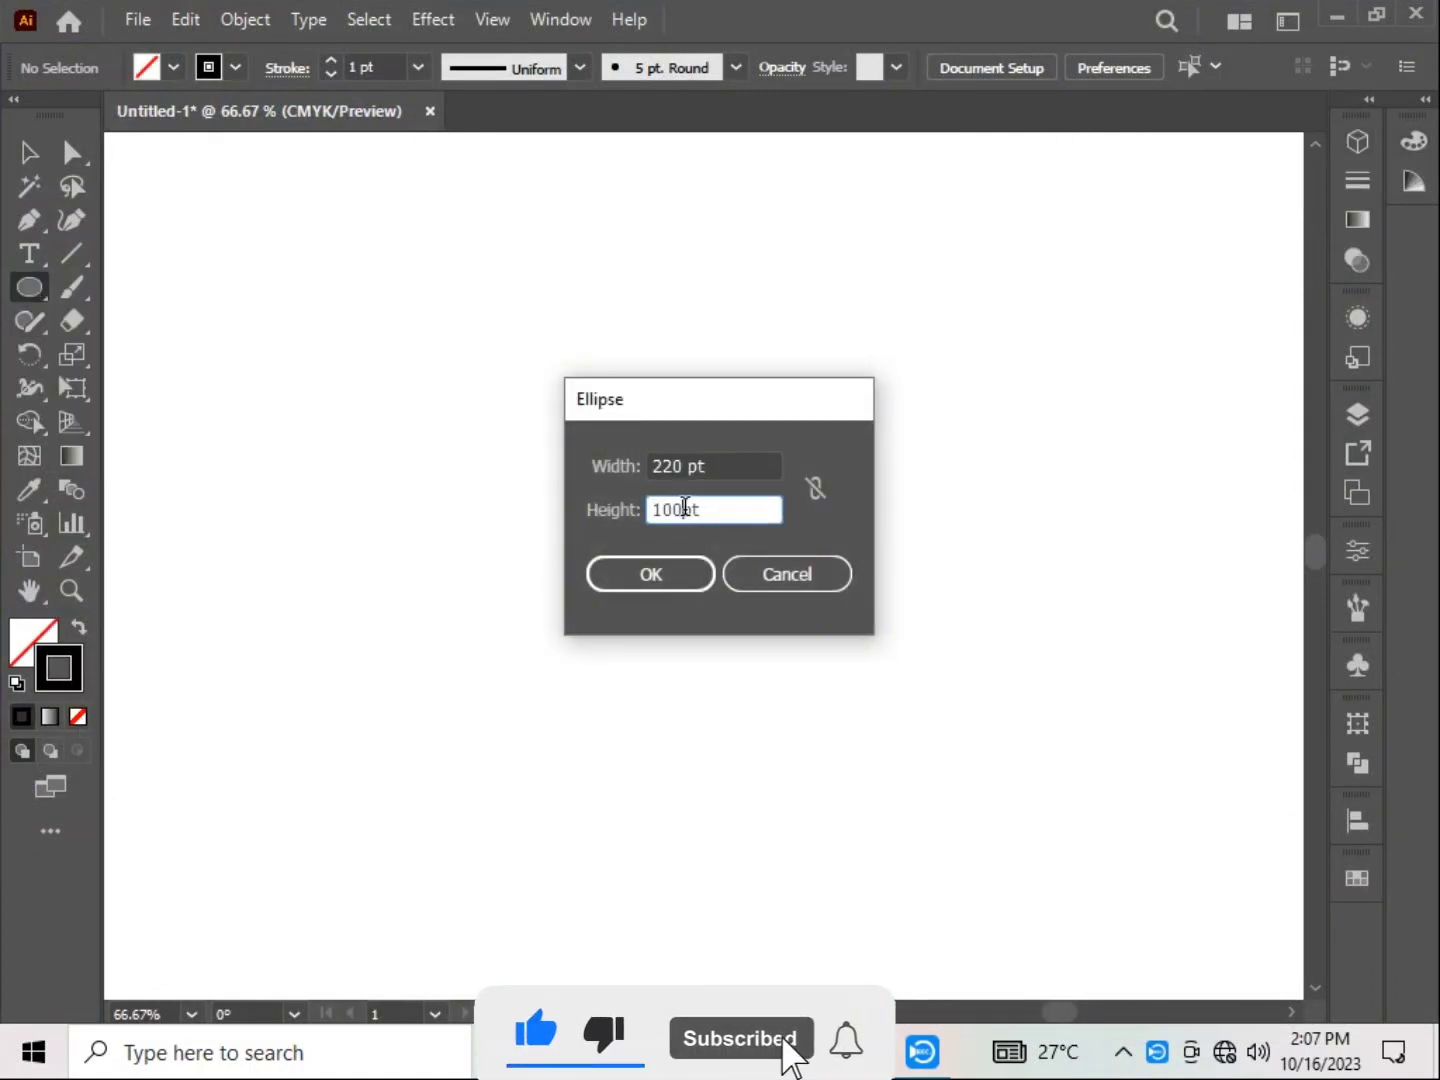
pyautogui.write('220')
pyautogui.click(686, 585)
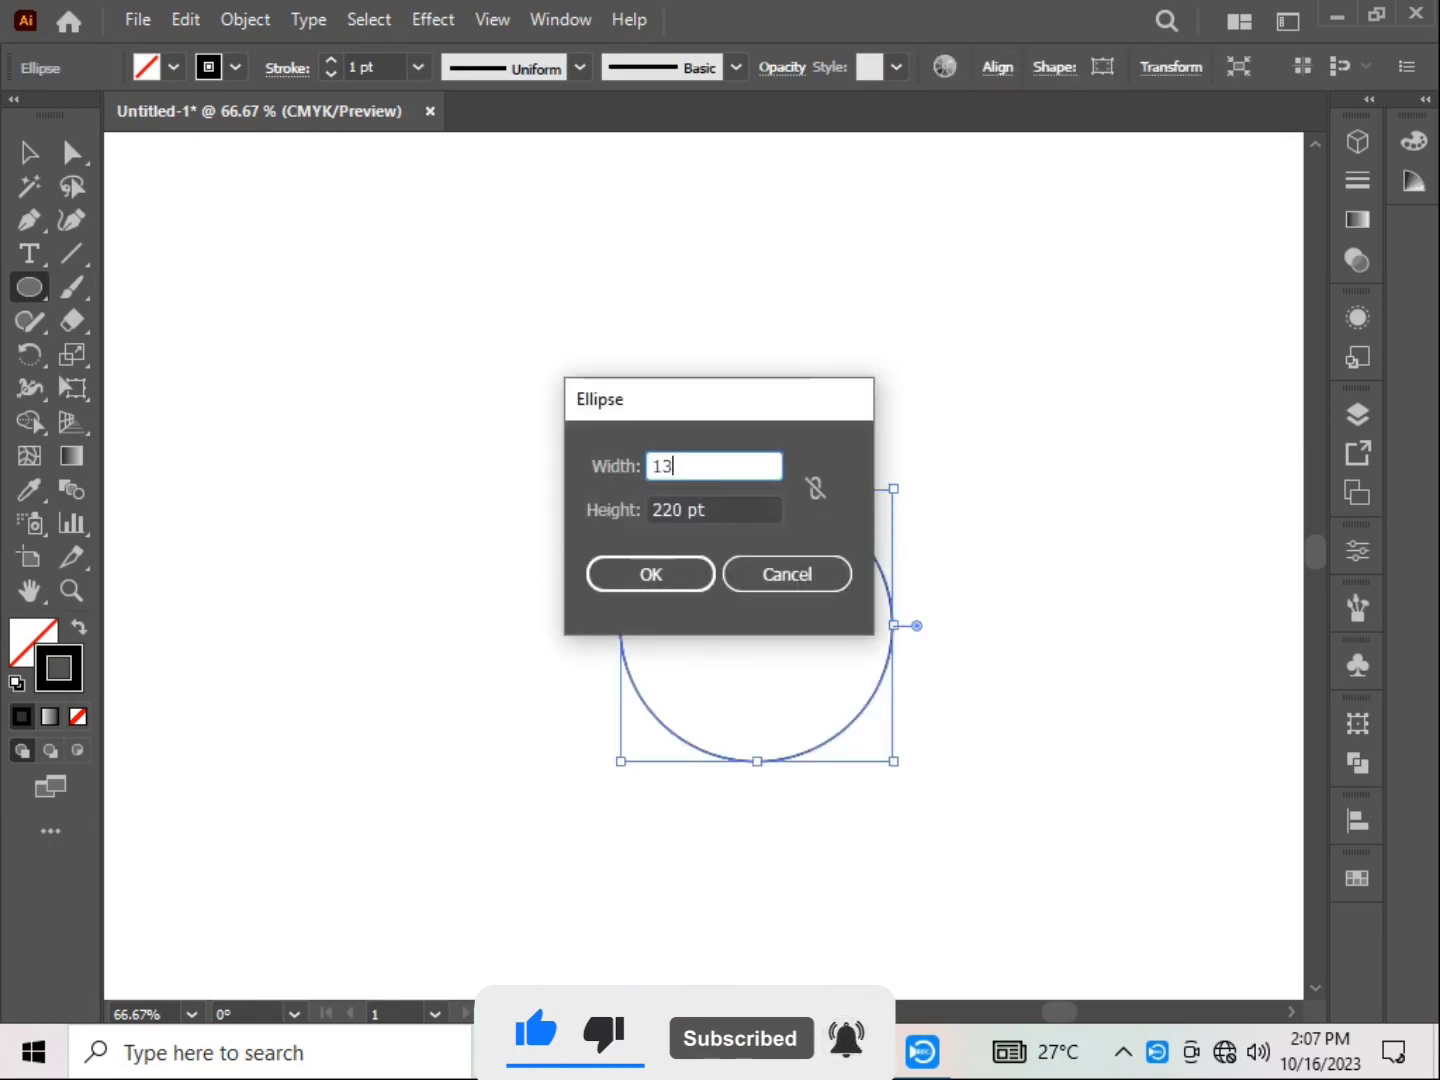
# Add two more circles of 132.75 pt and 45 pt.
pyautogui.write('2.75')
pyautogui.click(687, 512)
pyautogui.press('BackSpace')
pyautogui.press('BackSpace')
pyautogui.press('BackSpace')
pyautogui.write('132.')
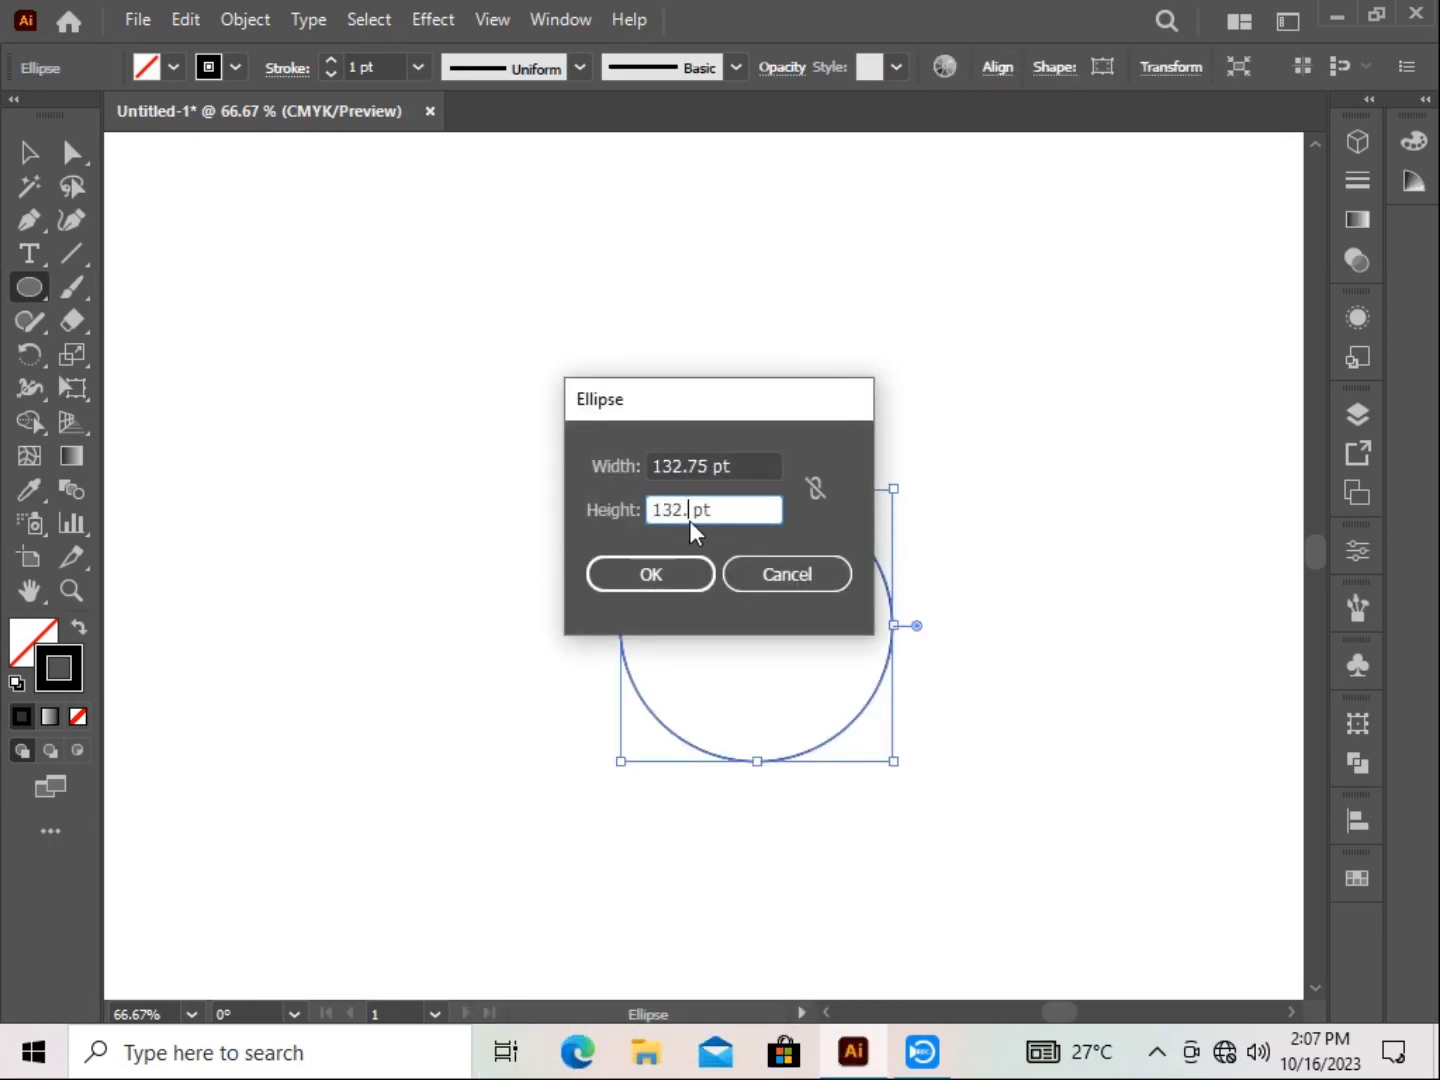
pyautogui.write('75')
pyautogui.click(655, 577)
pyautogui.click(703, 479)
pyautogui.write('45')
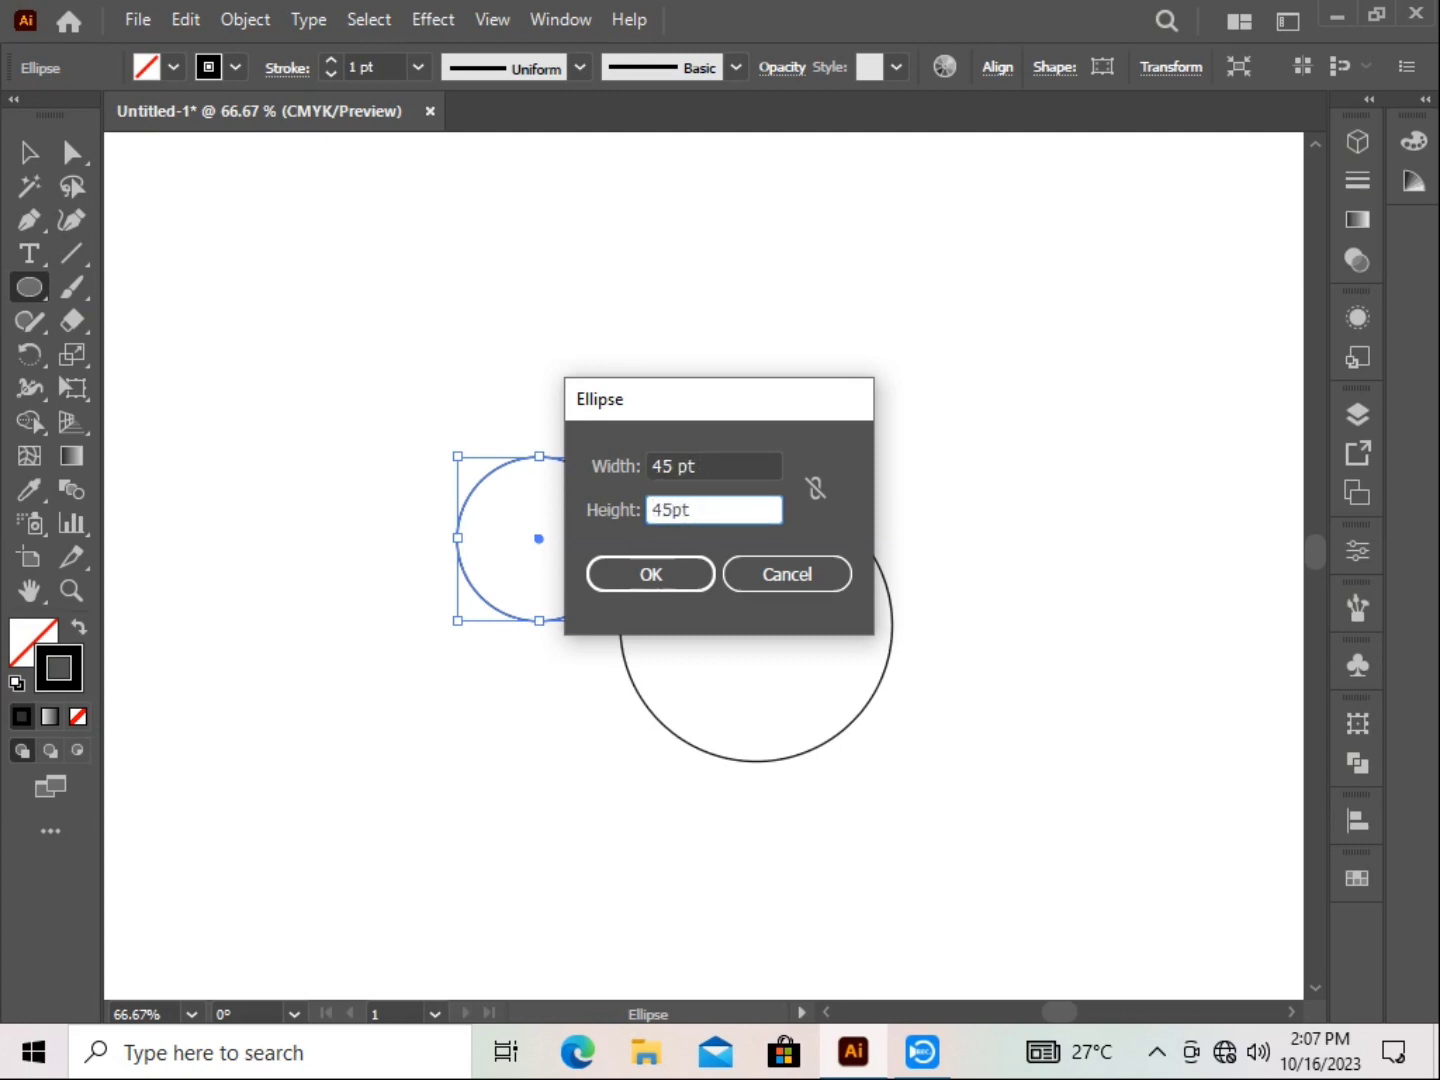
pyautogui.press('Return')
# Select the two larger circles together for alignment.
pyautogui.press('v')
pyautogui.moveTo(420, 800); pyautogui.dragTo(1060, 491)
pyautogui.click(997, 68)
# Centre the circles horizontally and align the middle circle to the outer circle's top.
pyautogui.click(752, 147)
pyautogui.click(936, 146)
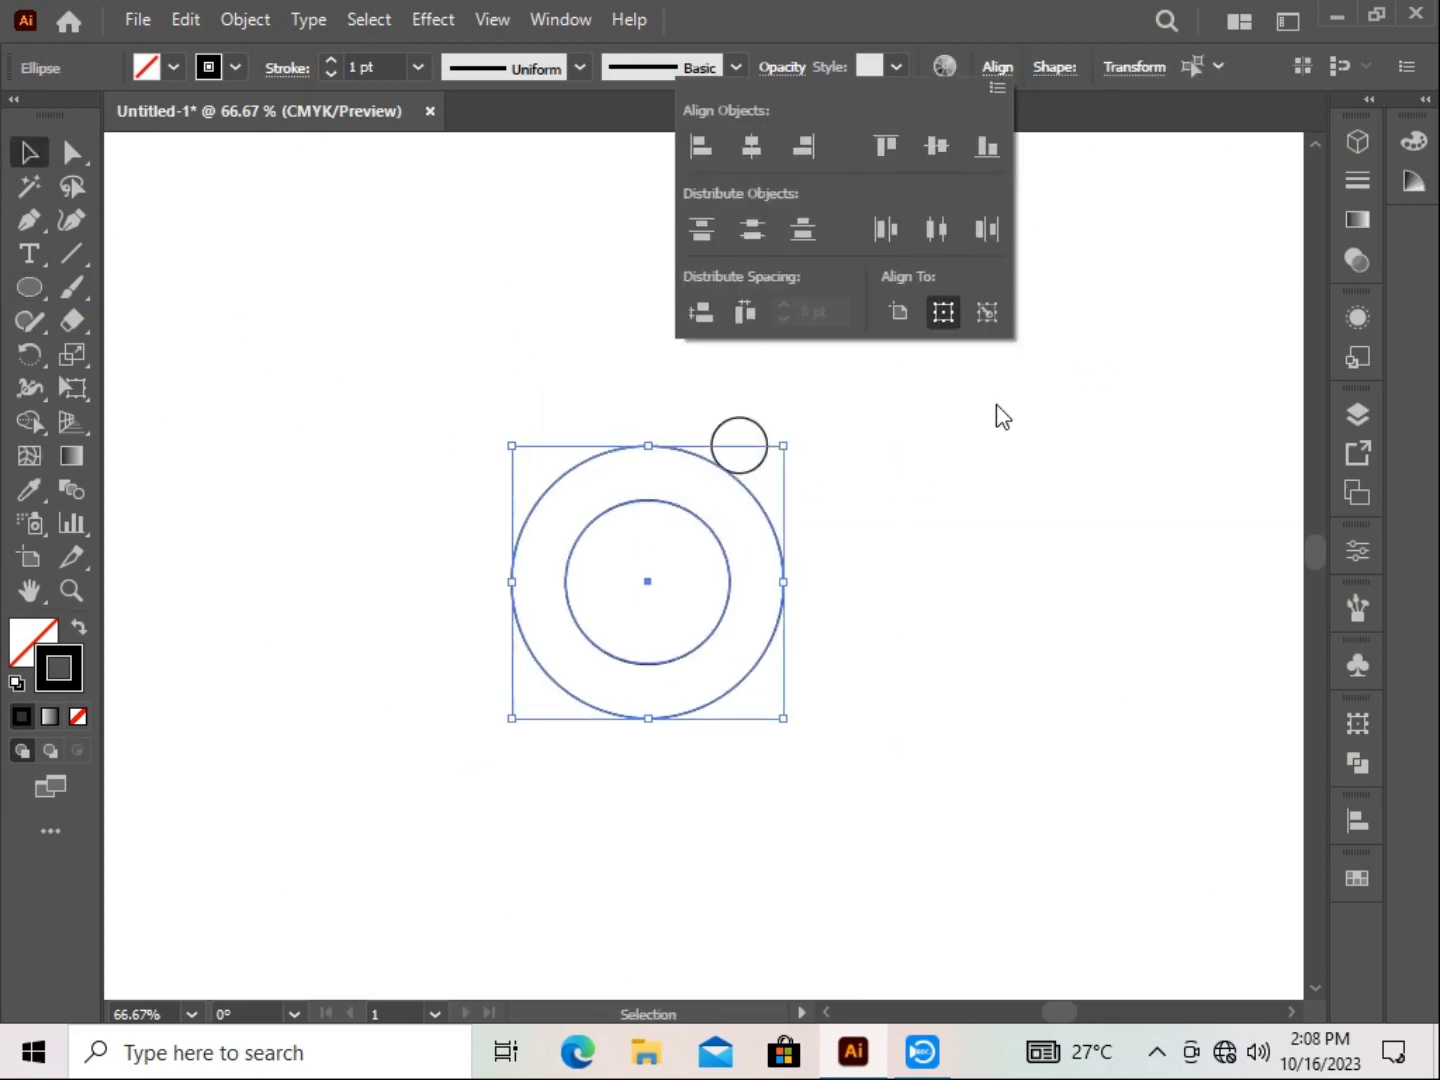
pyautogui.click(886, 146)
pyautogui.rightClick(987, 438)
pyautogui.click(615, 355)
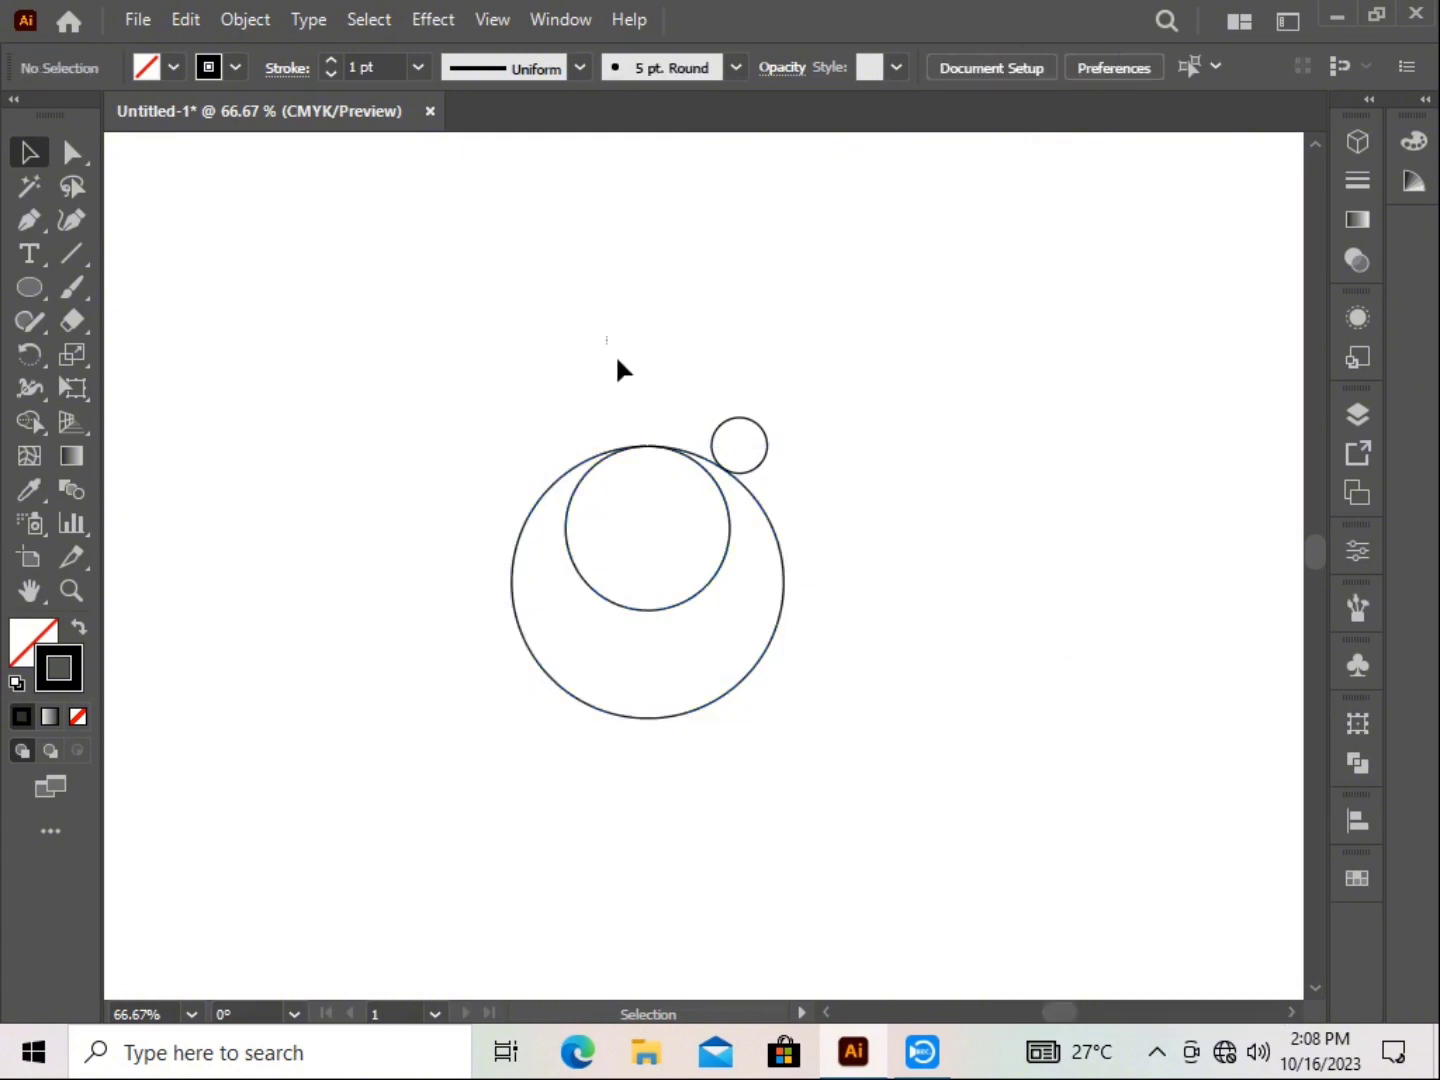
pyautogui.hotkey('ctrl', 'a')
pyautogui.click(1108, 67)
pyautogui.click(862, 147)
pyautogui.click(1098, 146)
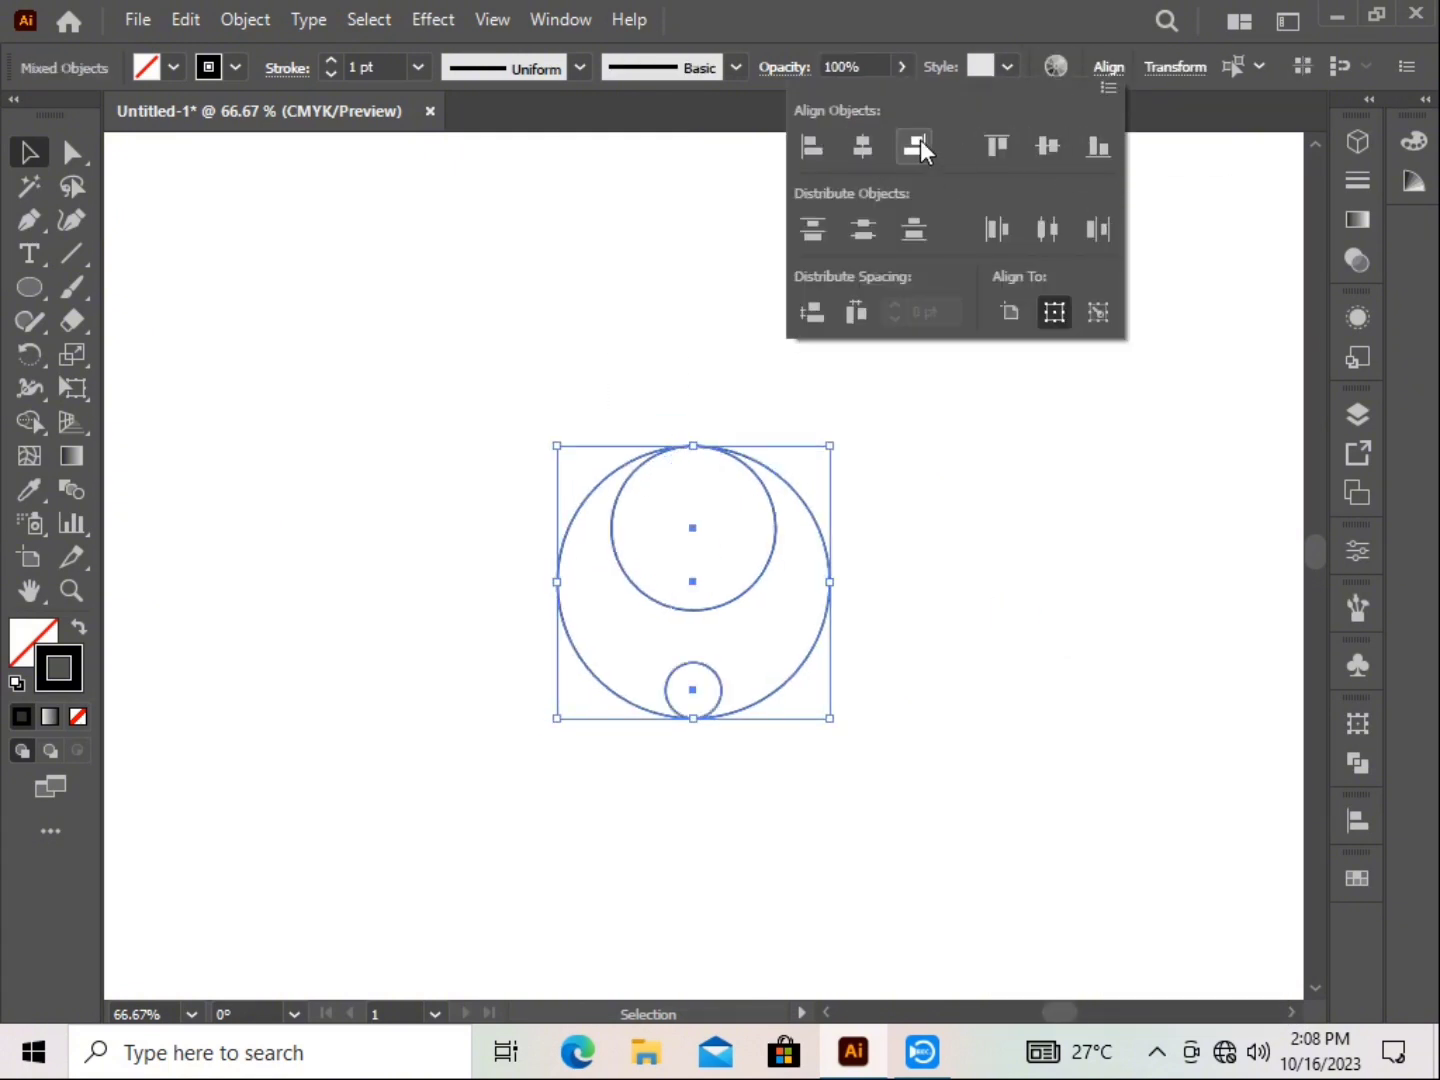
pyautogui.click(1004, 149)
# Move the small circle down to the middle circle's bottom edge.
pyautogui.moveTo(795, 396); pyautogui.dragTo(713, 481)
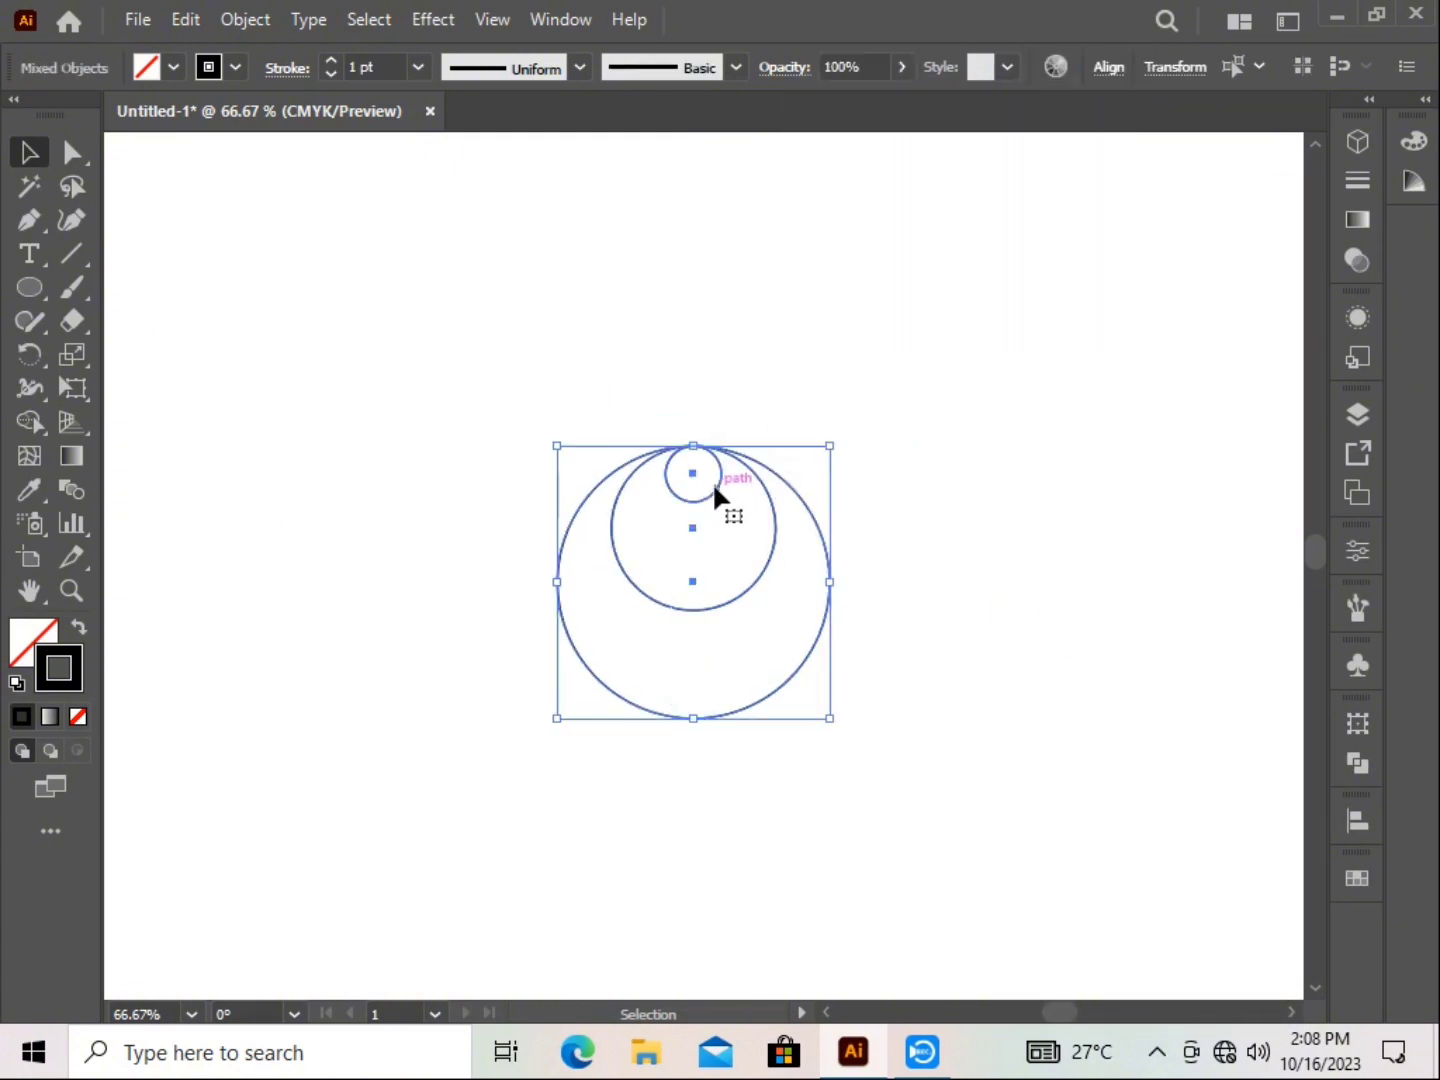
pyautogui.rightClick(933, 522)
pyautogui.rightClick(859, 540)
pyautogui.click(707, 481)
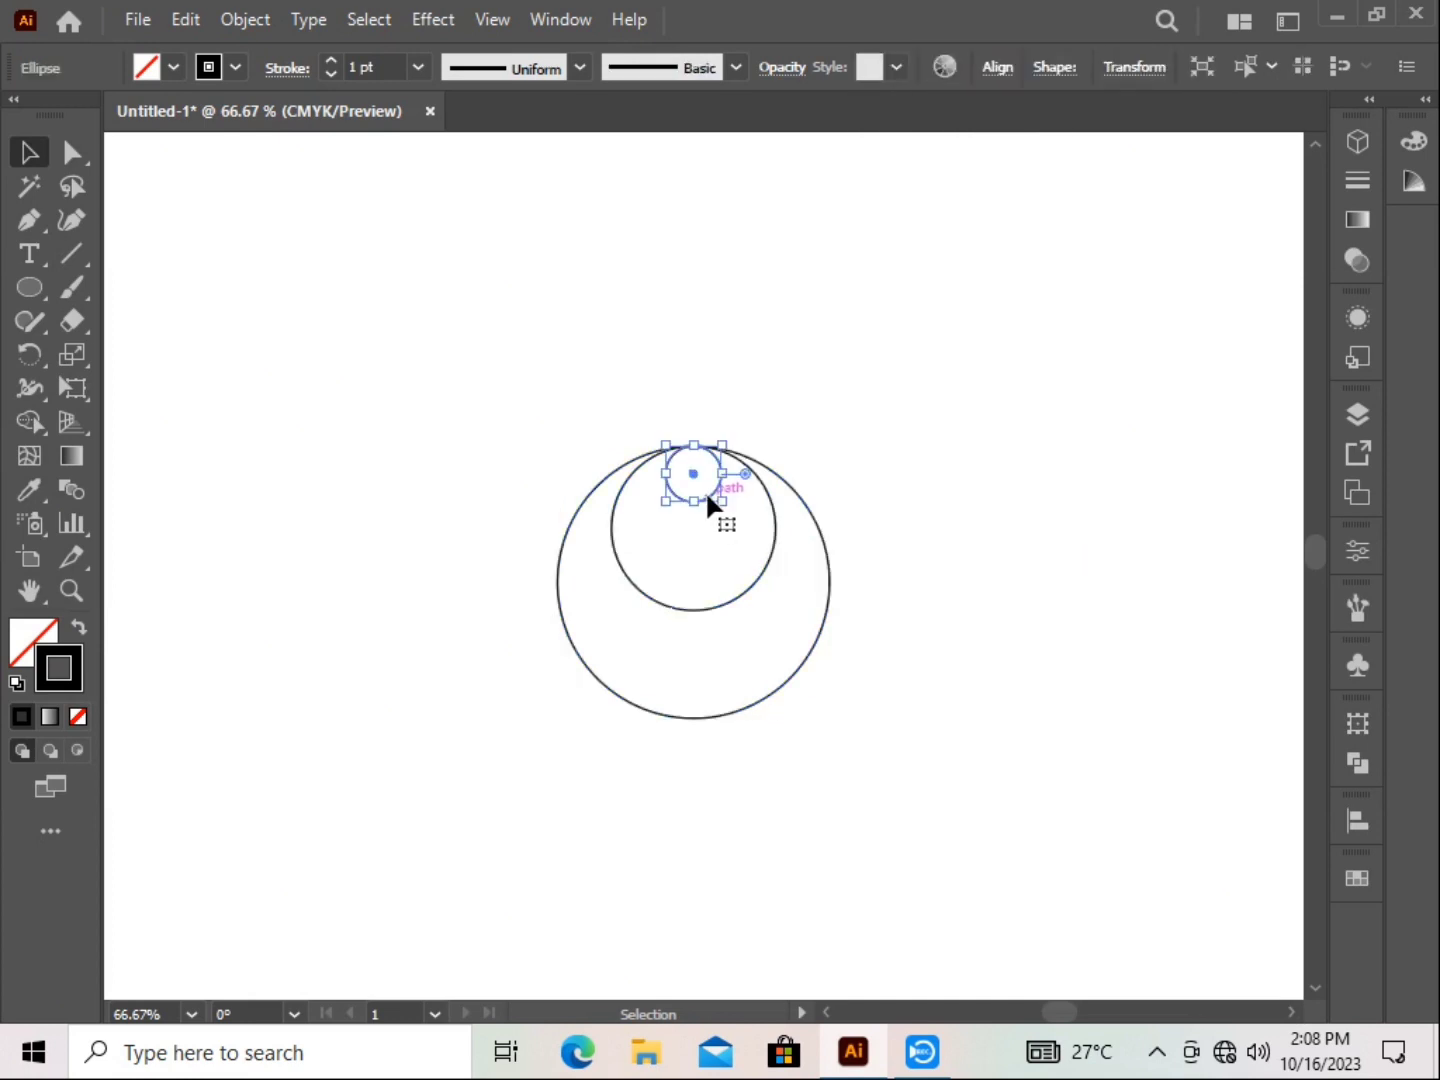
pyautogui.scroll(3, 706, 490)
pyautogui.moveTo(667, 436); pyautogui.dragTo(664, 762)
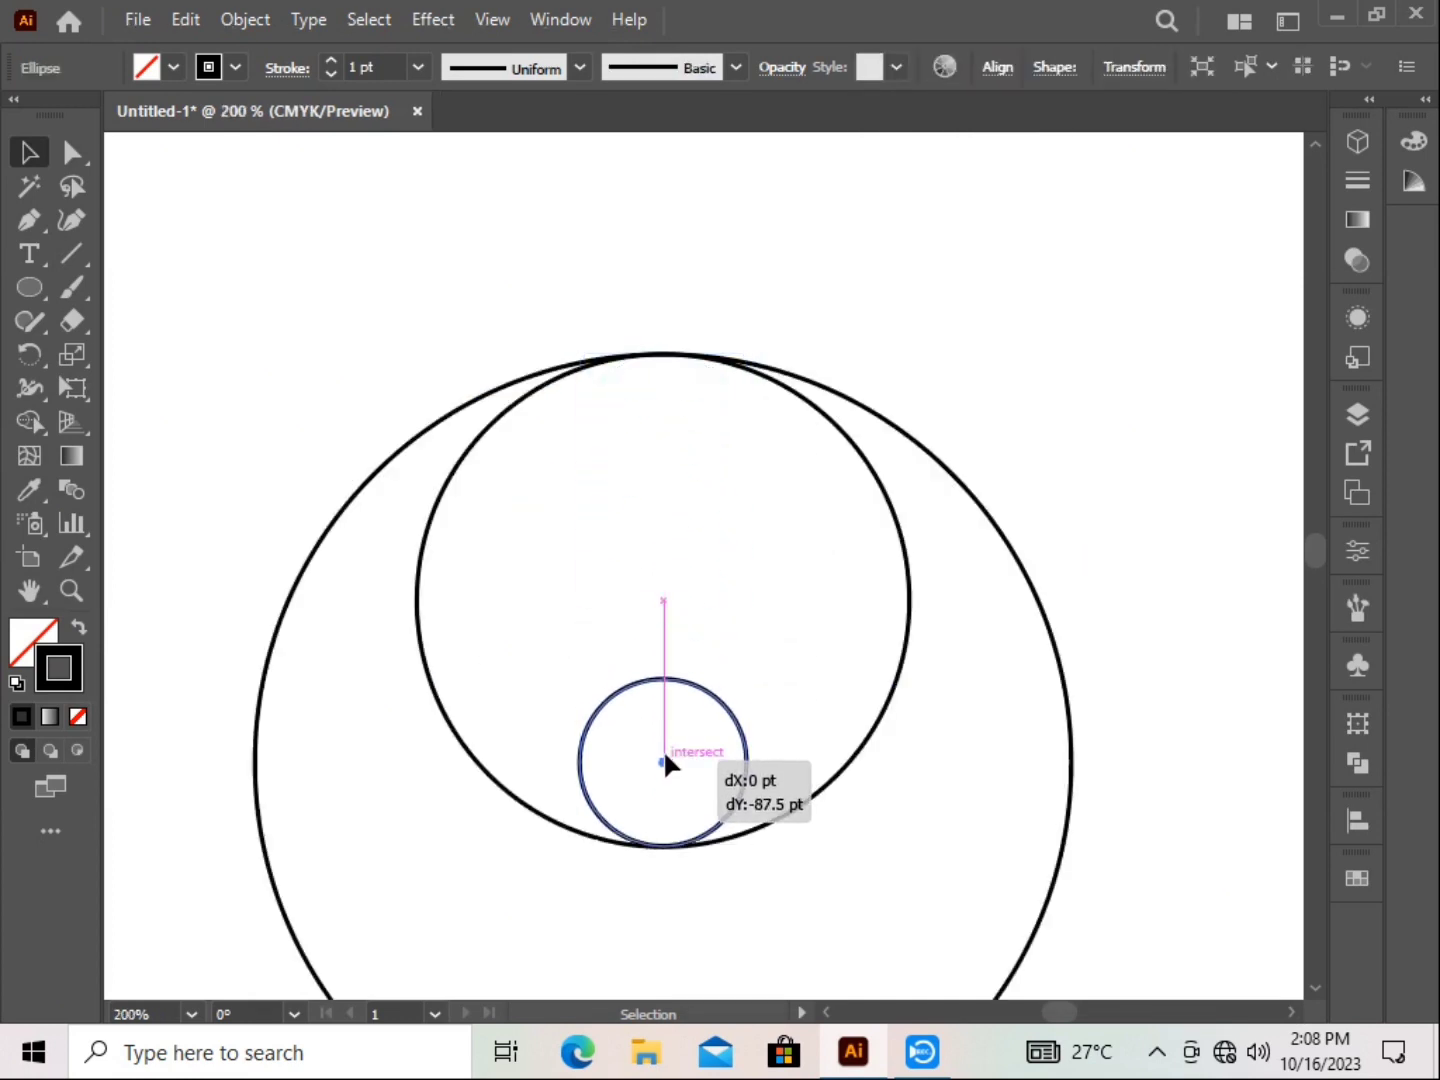
pyautogui.click(979, 470)
pyautogui.scroll(-2, 1069, 450)
# Copy the middle circle down to the outer circle's bottom and view everything in outline mode.
pyautogui.click(749, 427)
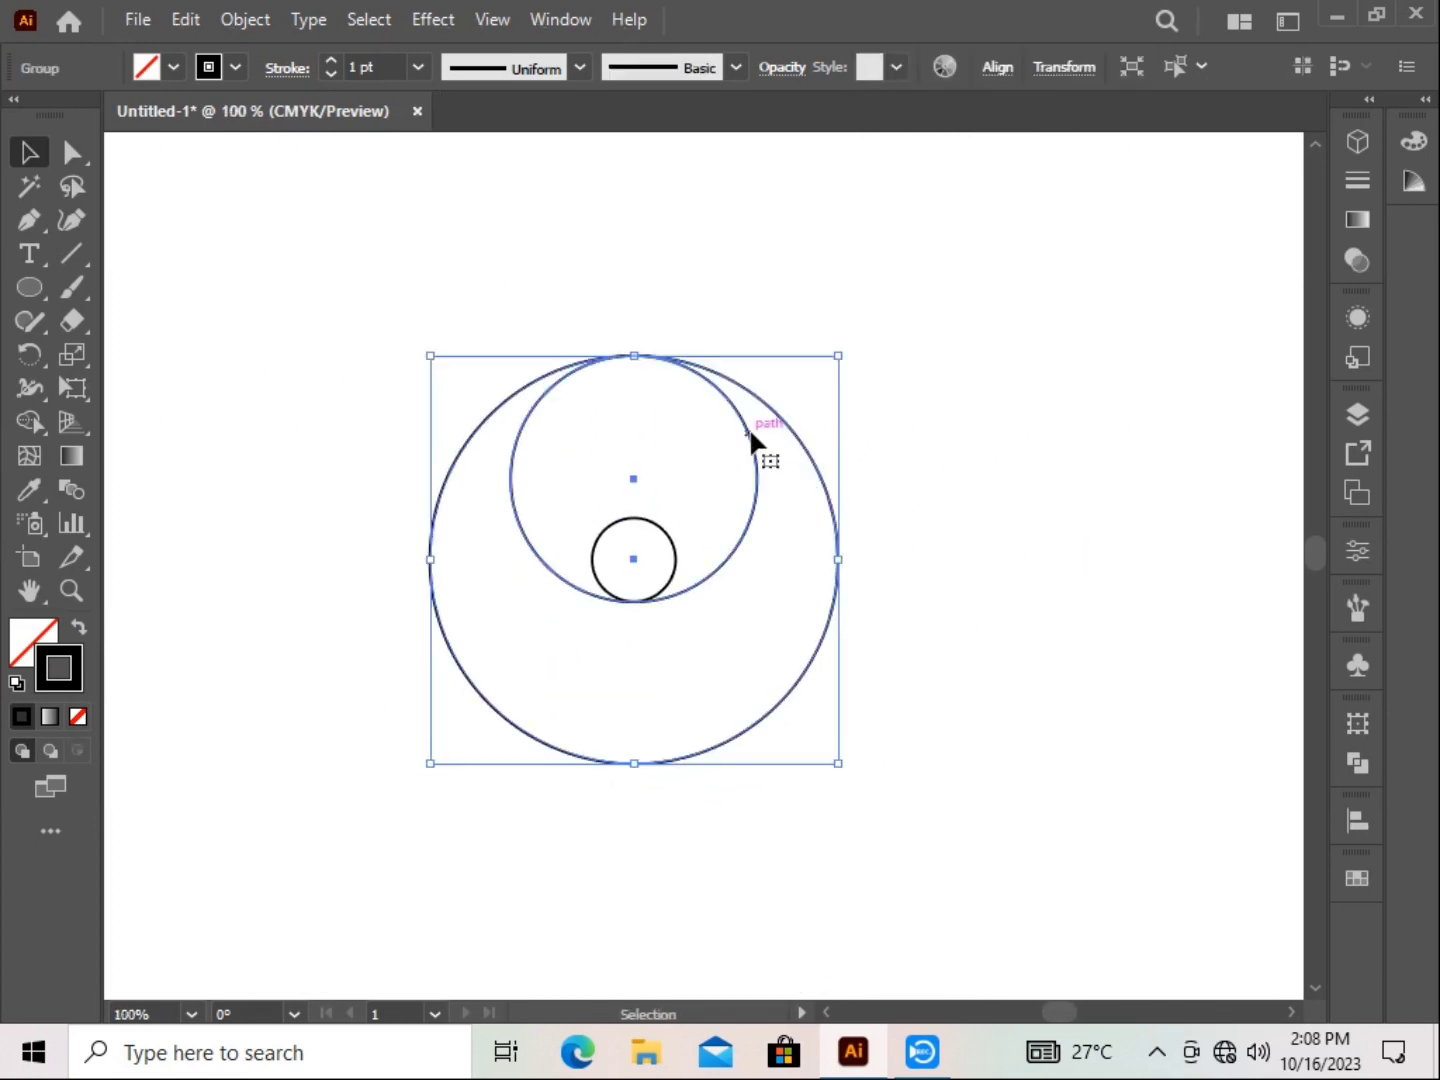
pyautogui.click(787, 490)
pyautogui.click(754, 462)
pyautogui.click(186, 19)
pyautogui.click(215, 155)
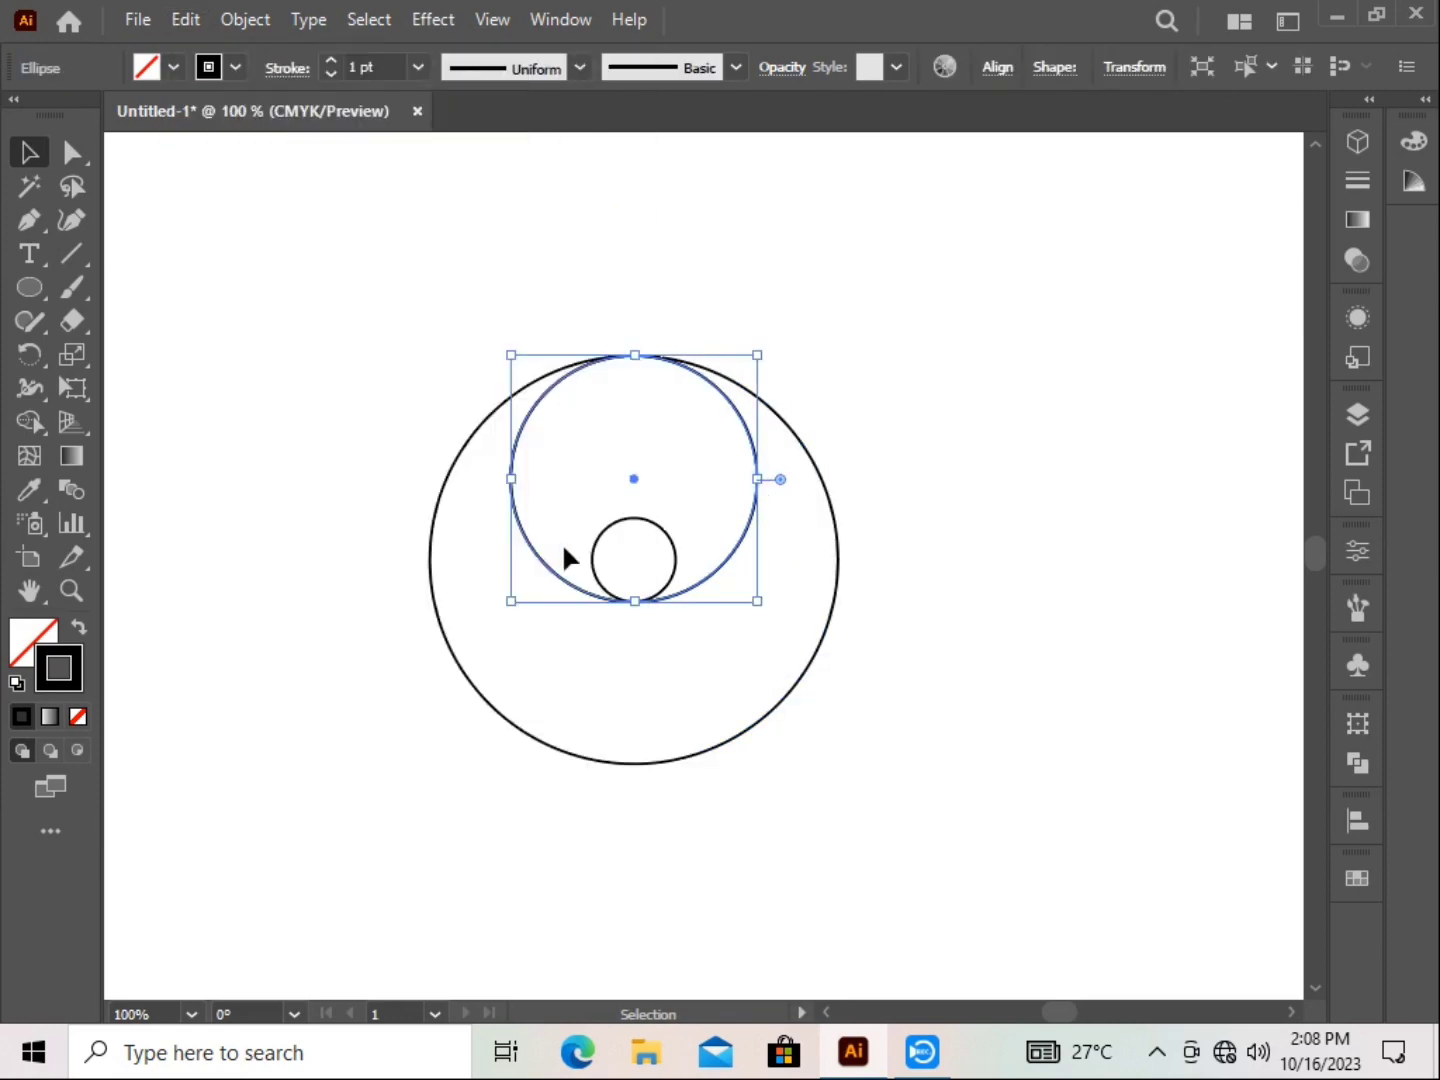
pyautogui.moveTo(633, 482); pyautogui.dragTo(635, 641)
pyautogui.click(402, 219)
pyautogui.hotkey('ctrl', 'a')
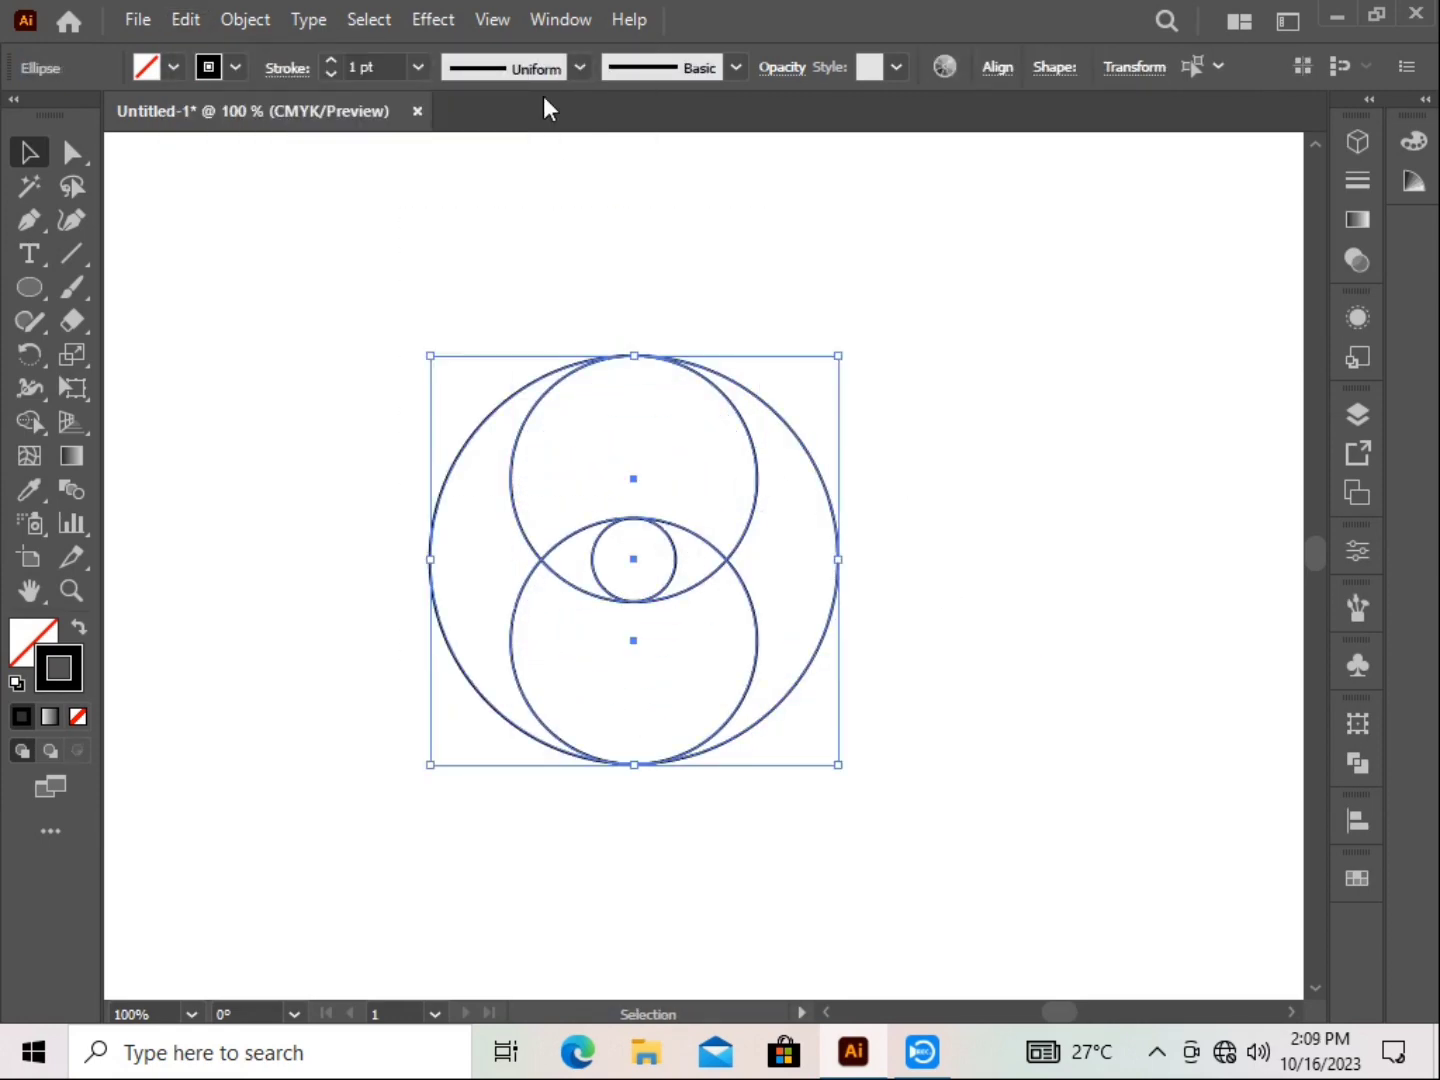
pyautogui.hotkey('ctrl', 'y')
# Zoom into the circles' meeting point and snap a circle's bottom onto the adjacent arc.
pyautogui.click(873, 506)
pyautogui.scroll(4, 810, 530)
pyautogui.moveTo(810, 530)
pyautogui.mouseDown()
pyautogui.moveTo(839, 650)
pyautogui.moveTo(610, 473)
pyautogui.moveTo(864, 272)
pyautogui.mouseUp()
pyautogui.scroll(-4, 687, 561)
pyautogui.scroll(5, 666, 416)
pyautogui.scroll(2, 640, 420)
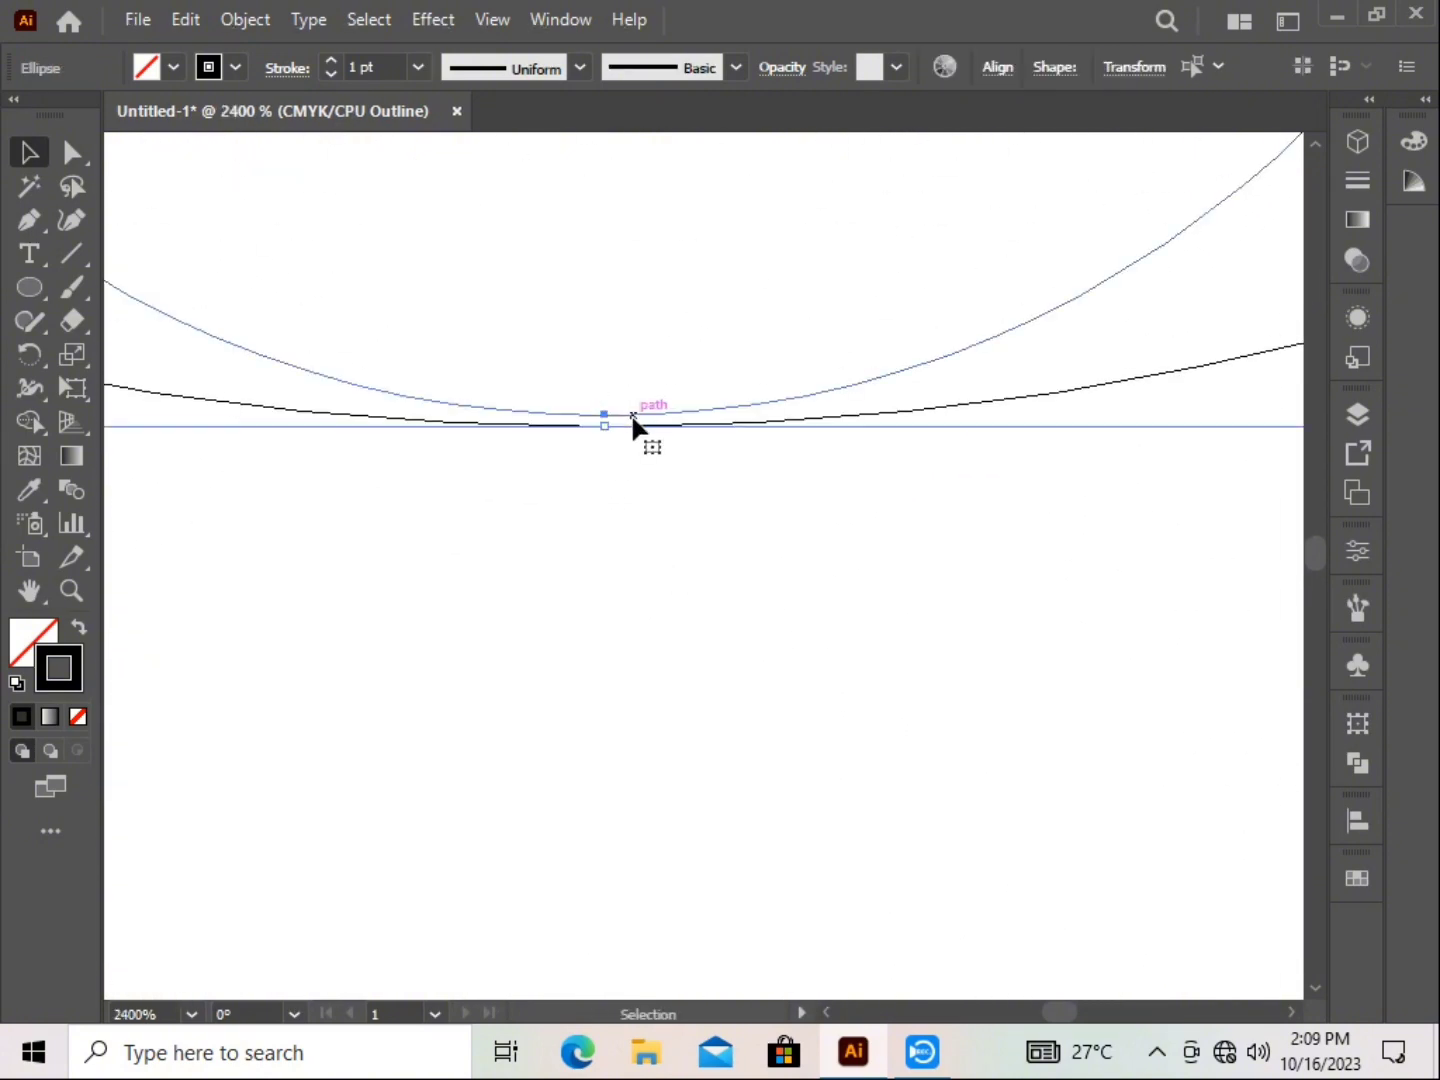
pyautogui.moveTo(604, 419); pyautogui.dragTo(604, 426)
pyautogui.click(653, 476)
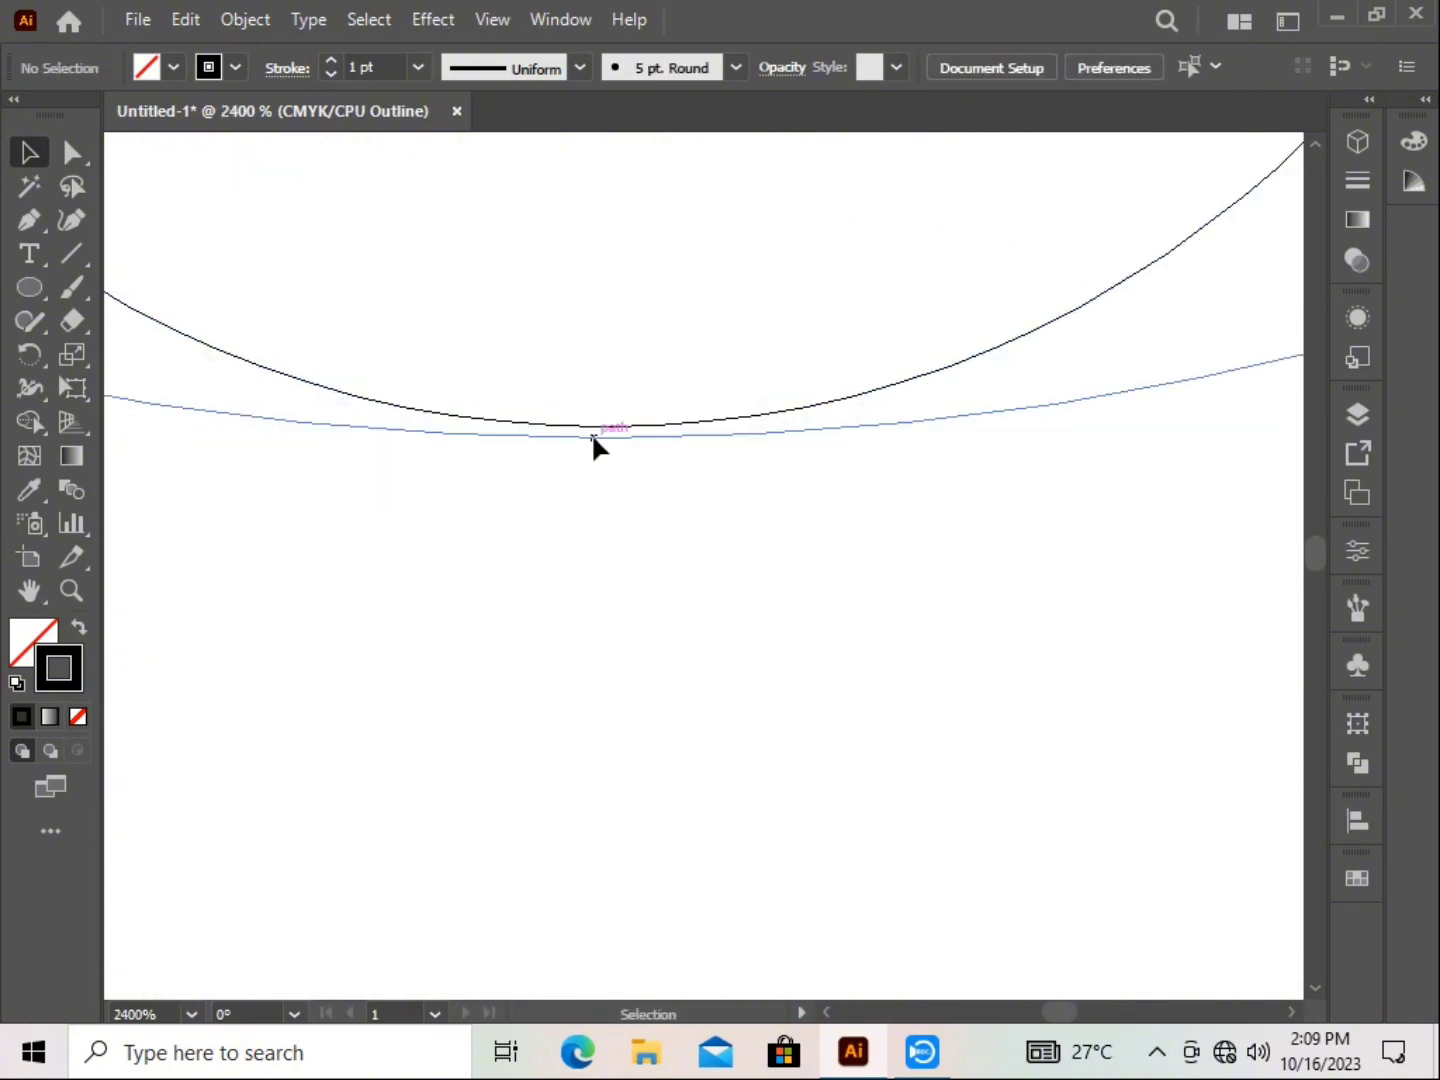
pyautogui.click(591, 428)
pyautogui.click(669, 519)
# Stretch the small circle's top to meet the arc.
pyautogui.scroll(-3, 669, 524)
pyautogui.scroll(-2, 670, 355)
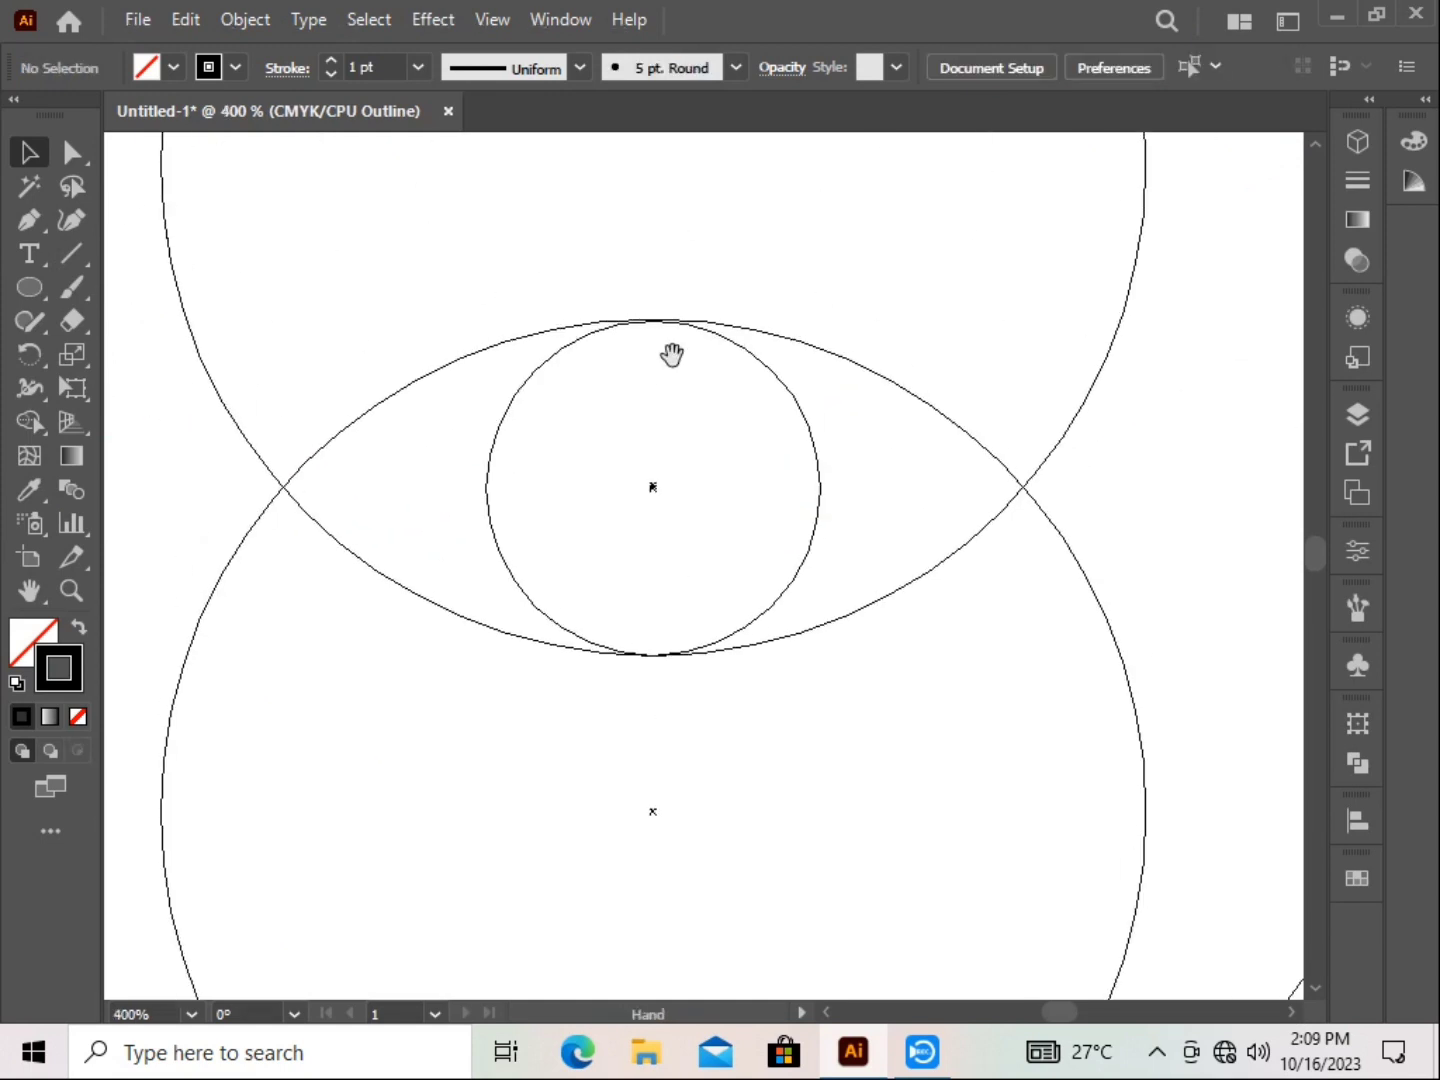
pyautogui.scroll(4, 688, 264)
pyautogui.moveTo(688, 264); pyautogui.dragTo(621, 421)
pyautogui.scroll(-2, 636, 420)
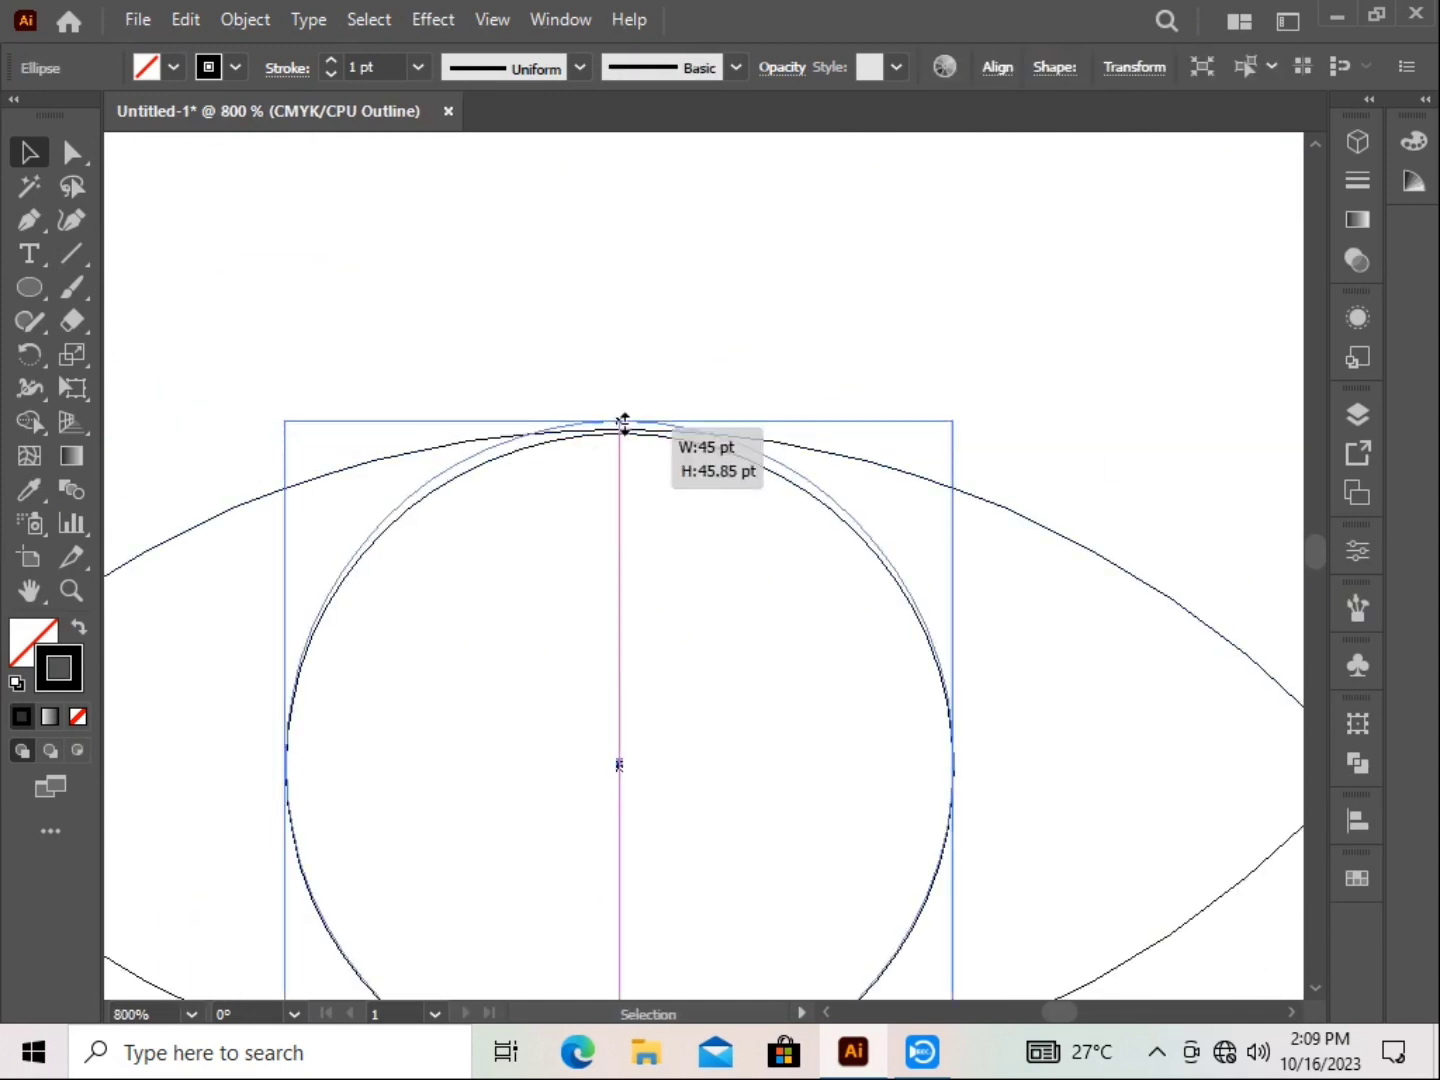
pyautogui.click(650, 395)
pyautogui.scroll(5, 645, 430)
pyautogui.click(536, 557)
pyautogui.moveTo(537, 557); pyautogui.dragTo(531, 529)
pyautogui.click(597, 450)
# Fine-tune the circle's top edge against the arc.
pyautogui.scroll(-3, 600, 450)
pyautogui.scroll(-5, 603, 450)
pyautogui.scroll(2, 640, 329)
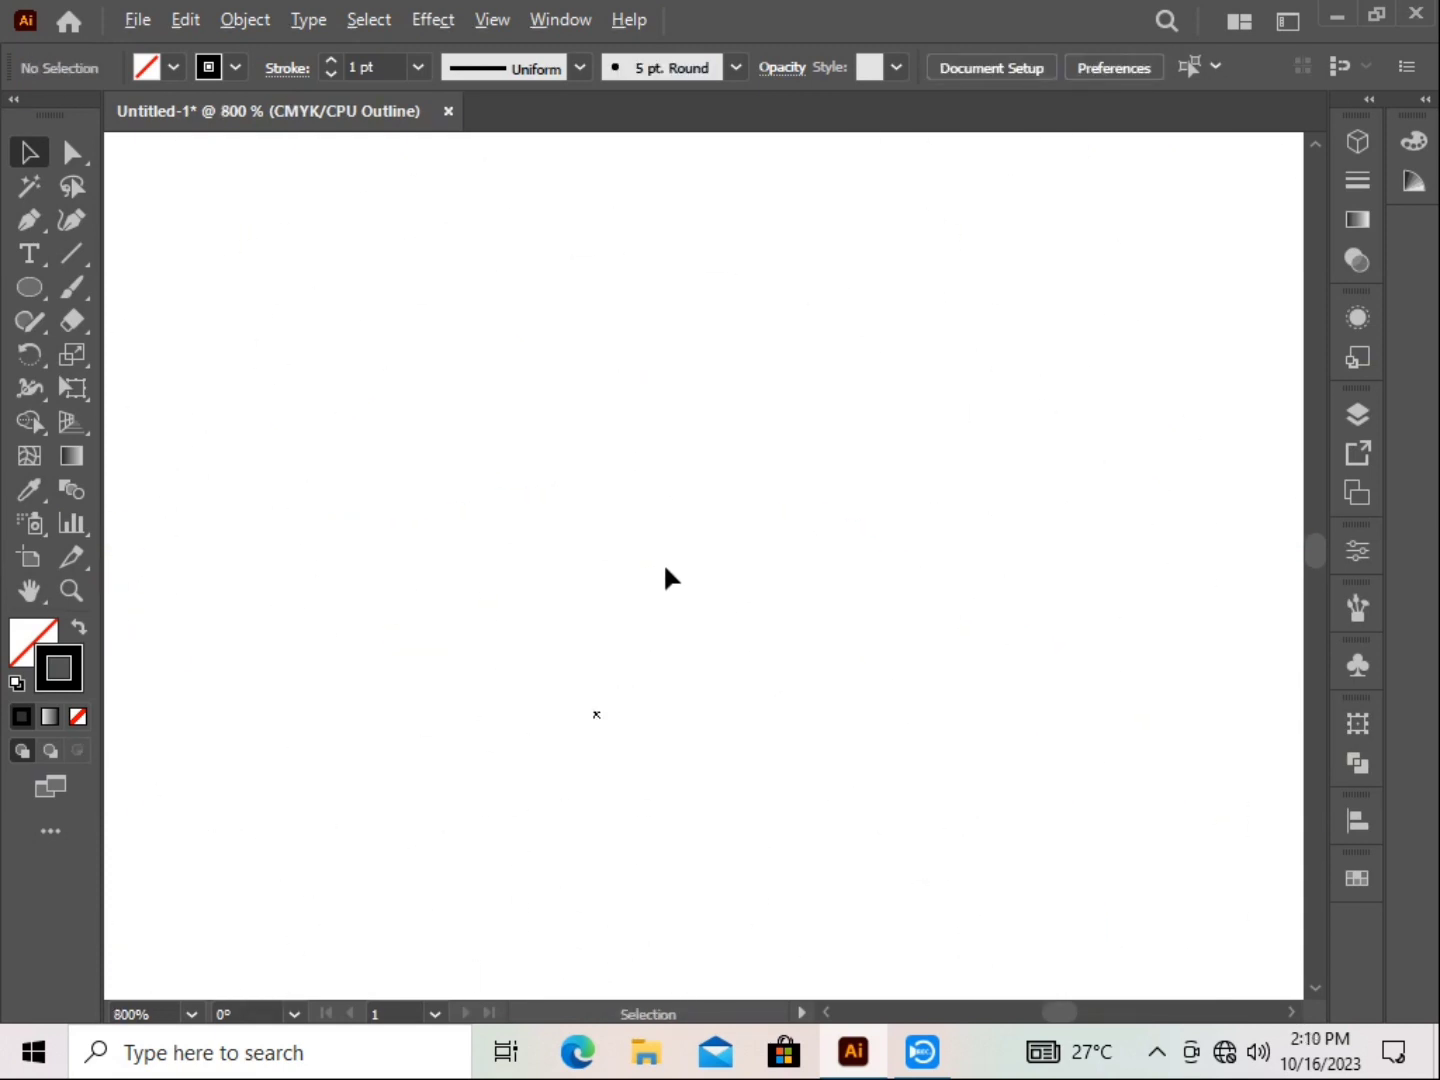
pyautogui.scroll(2, 666, 579)
pyautogui.scroll(2, 627, 840)
pyautogui.moveTo(531, 816); pyautogui.dragTo(531, 1000)
pyautogui.click(803, 775)
pyautogui.moveTo(804, 776); pyautogui.dragTo(820, 771)
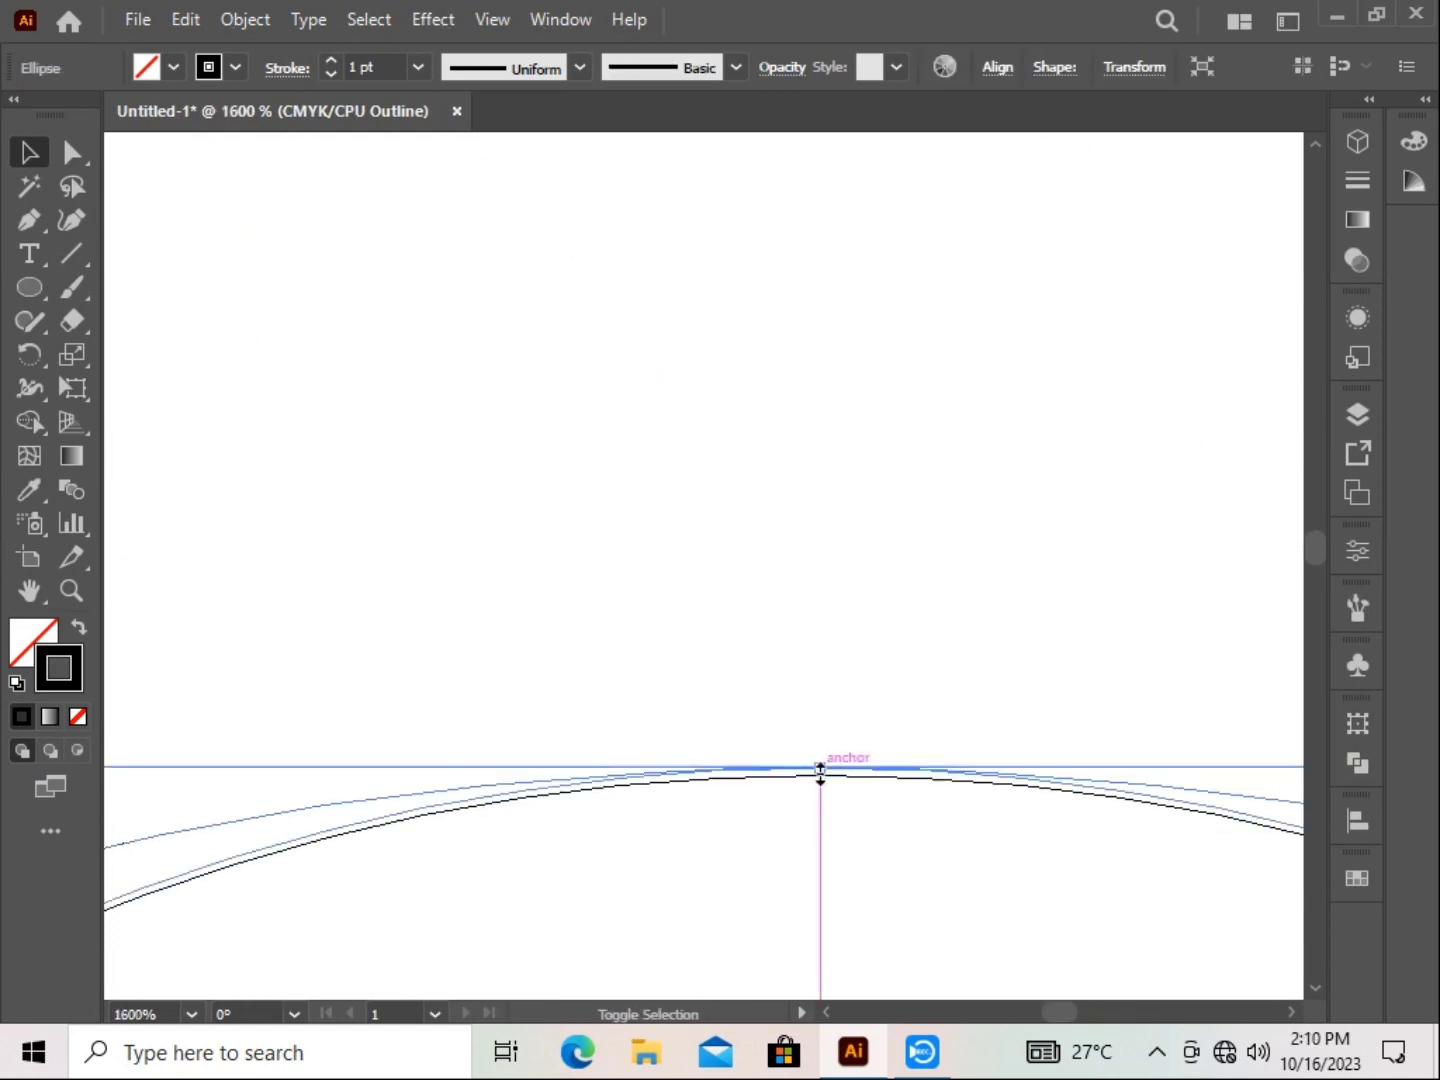
pyautogui.click(852, 916)
# Inspect the bottoms of the arcs up close for tangency.
pyautogui.scroll(-4, 692, 493)
pyautogui.scroll(-2, 692, 493)
pyautogui.moveTo(805, 584); pyautogui.dragTo(813, 447)
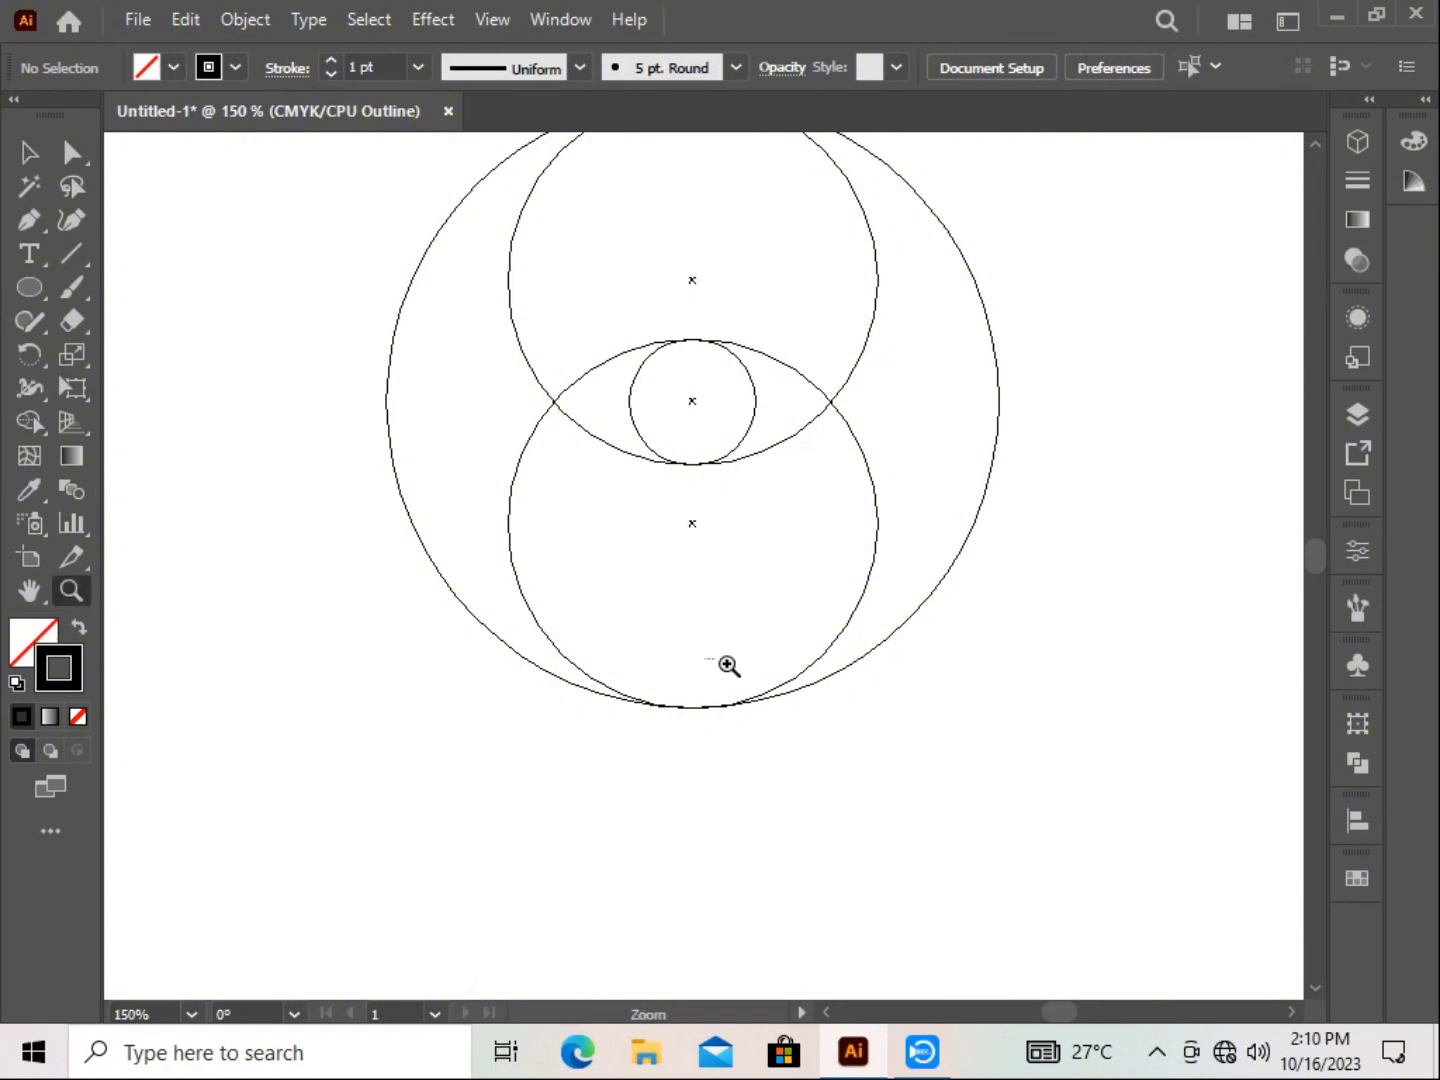
pyautogui.scroll(5, 727, 665)
pyautogui.scroll(5, 540, 714)
pyautogui.scroll(-5, 729, 606)
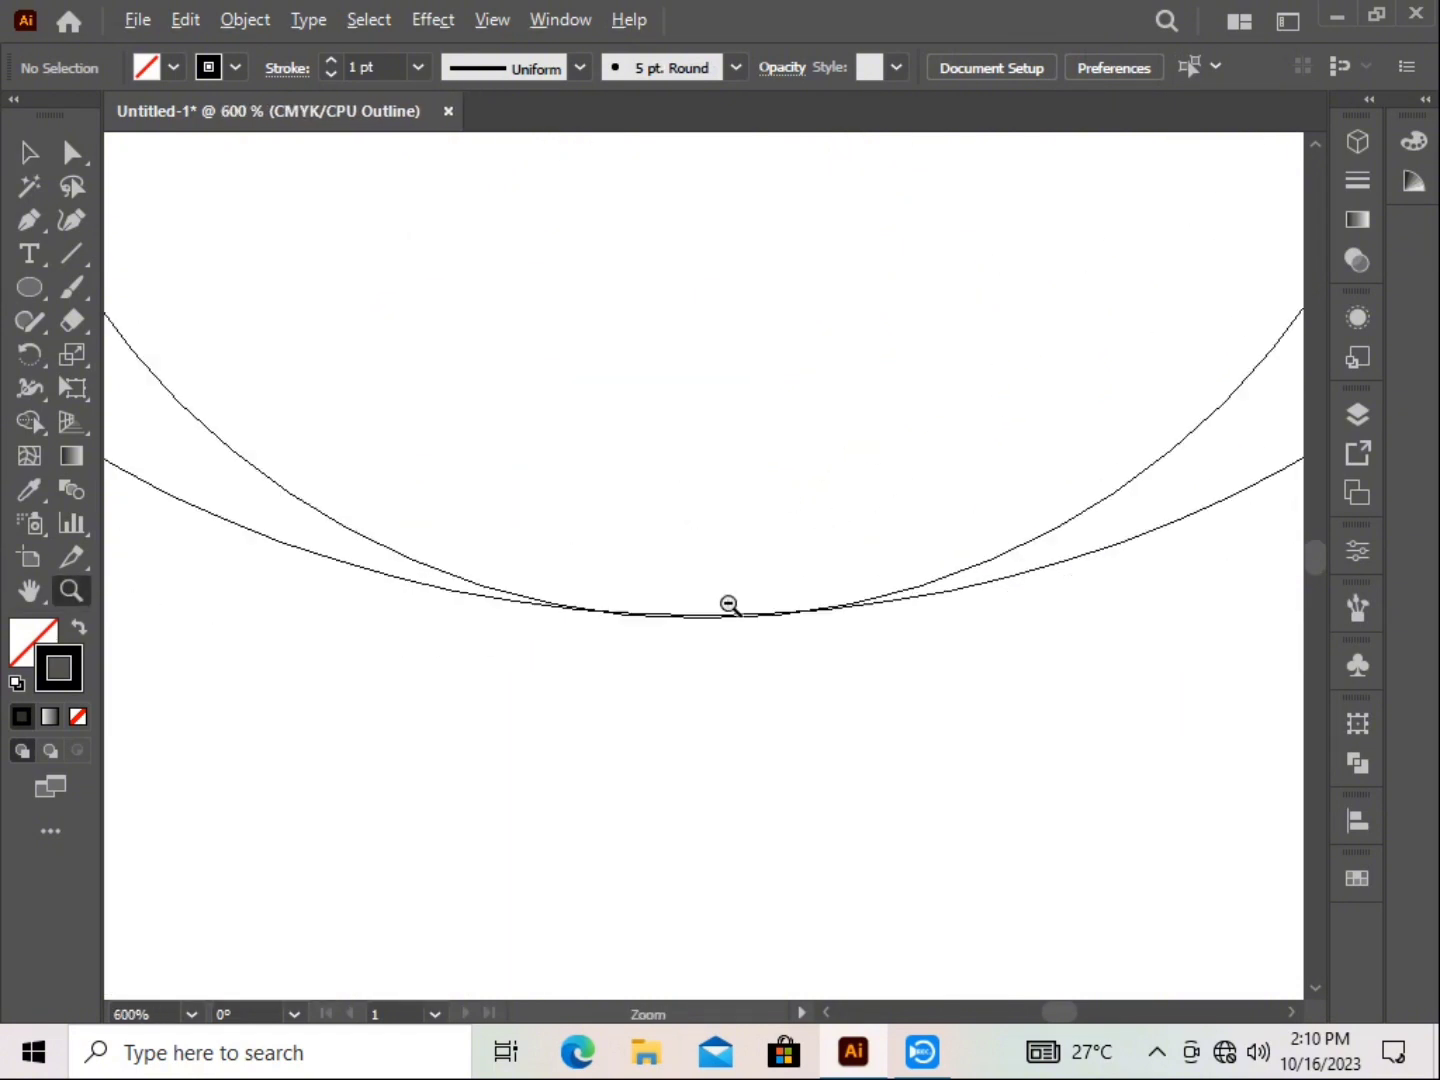
pyautogui.moveTo(779, 592); pyautogui.dragTo(765, 770)
pyautogui.scroll(-3, 675, 797)
pyautogui.scroll(2, 724, 931)
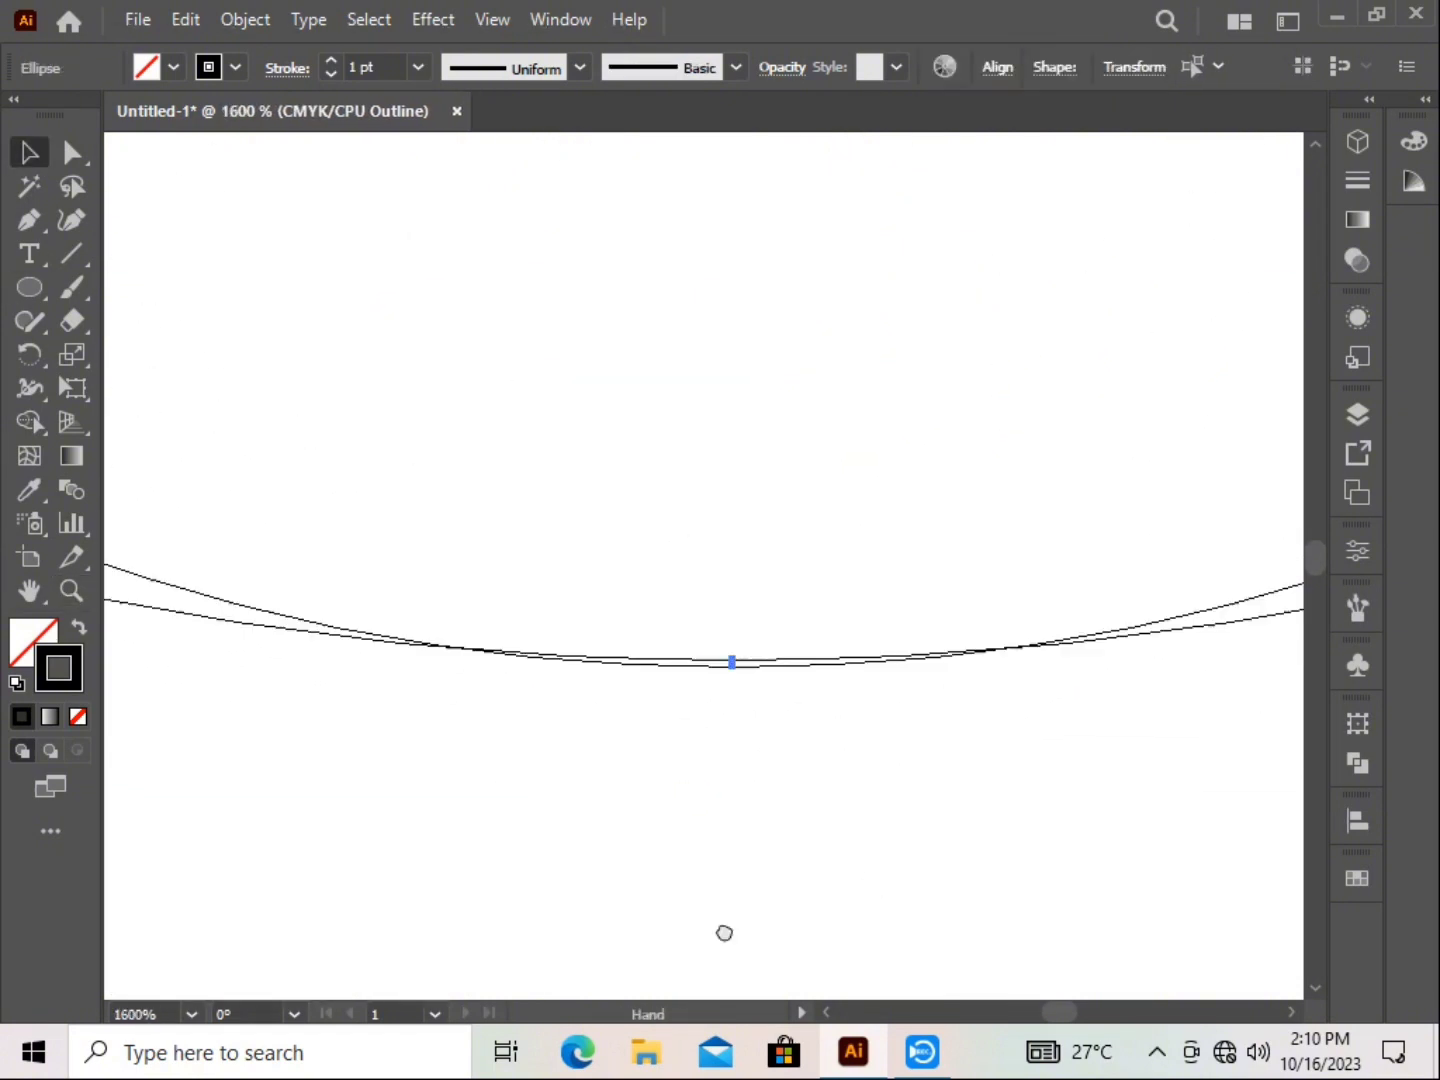
pyautogui.scroll(2, 765, 689)
pyautogui.click(763, 689)
pyautogui.click(757, 759)
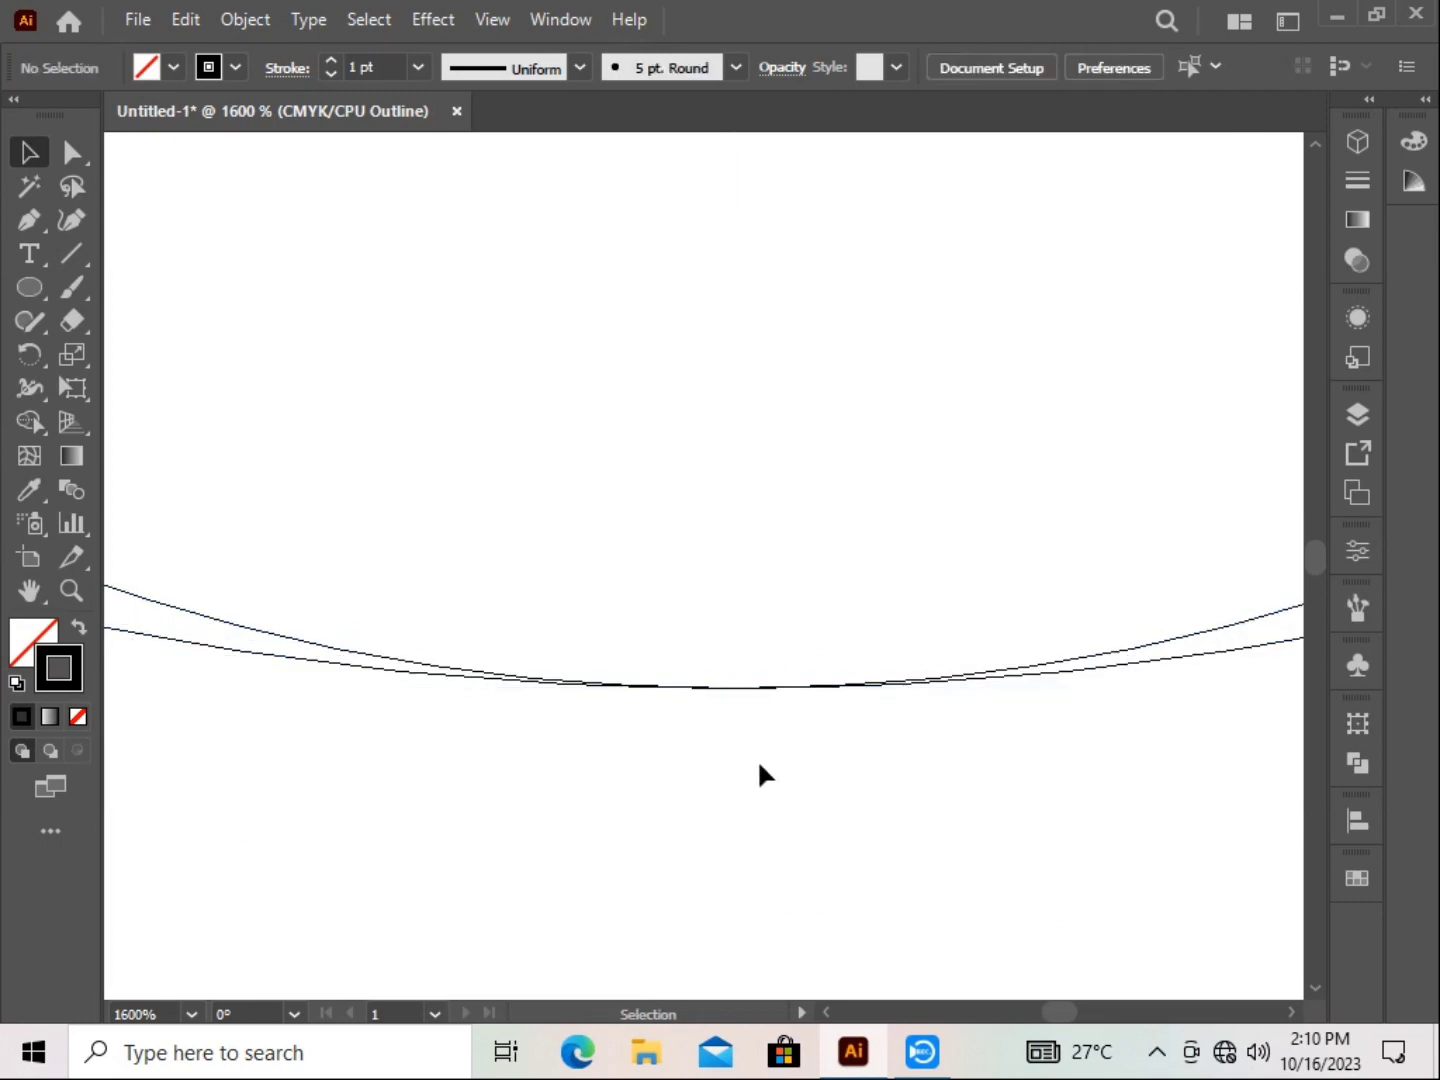
# Fit the artwork in view, select all five circles and group them.
pyautogui.hotkey('ctrl', '1')
pyautogui.click(491, 20)
pyautogui.click(620, 71)
pyautogui.hotkey('ctrl', 'a')
pyautogui.rightClick(681, 640)
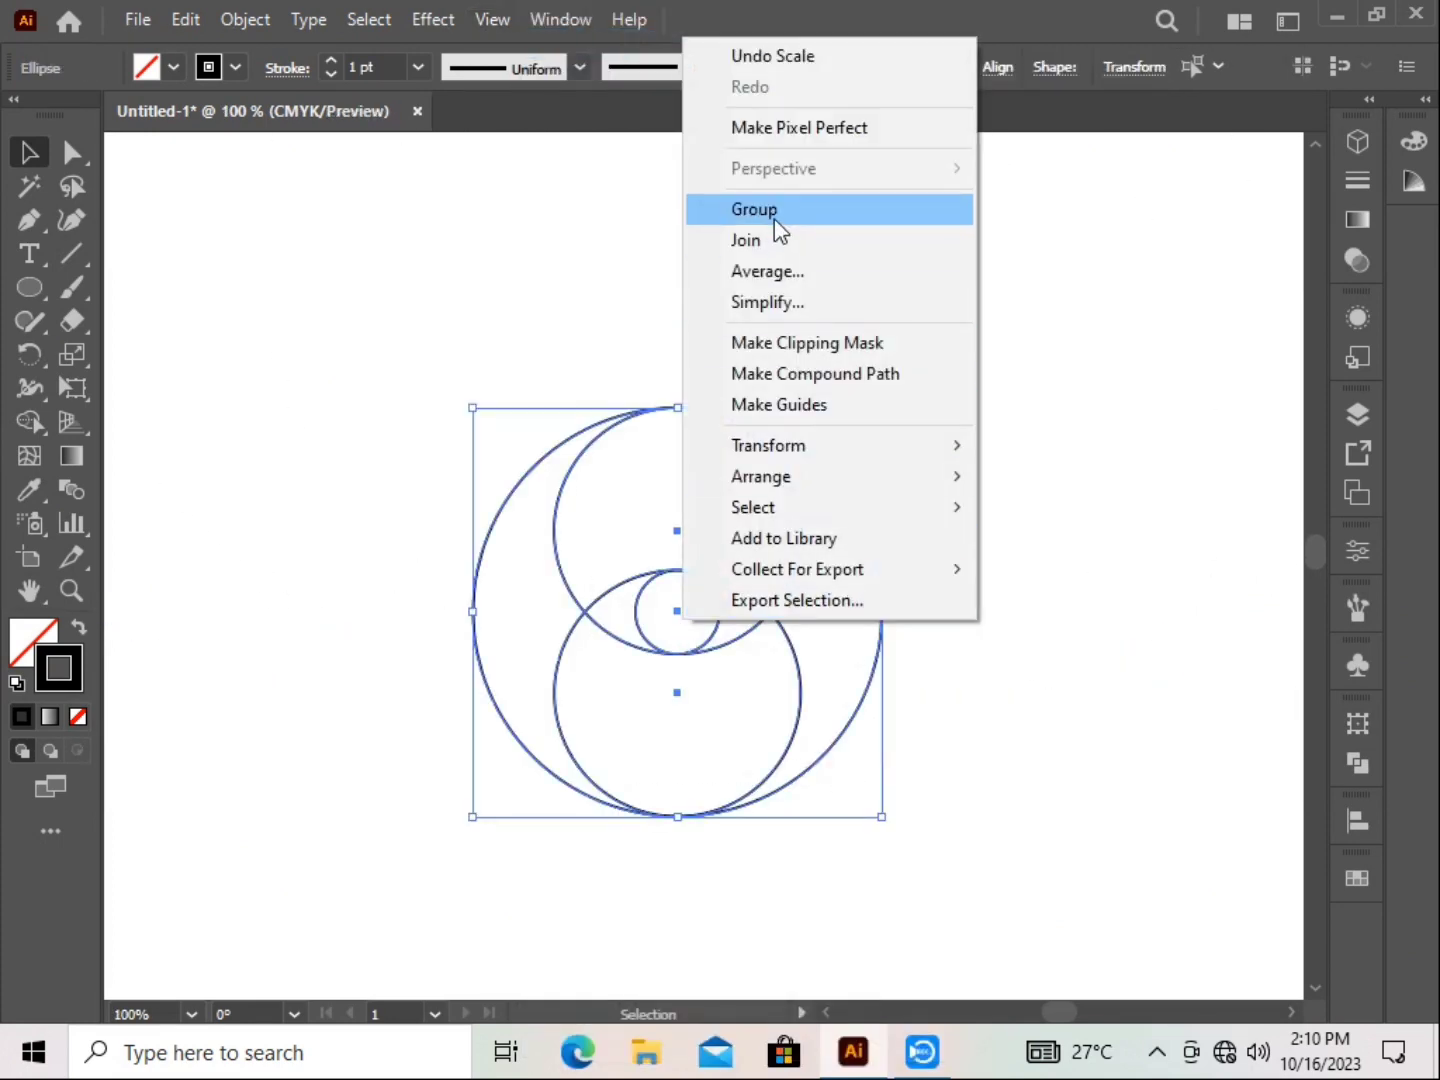
pyautogui.click(770, 229)
# Move the circle group to the left of the artboard and adjust the zoom.
pyautogui.moveTo(740, 603); pyautogui.dragTo(322, 590)
pyautogui.hotkey('ctrl', '-')
pyautogui.hotkey('ctrl', '+')
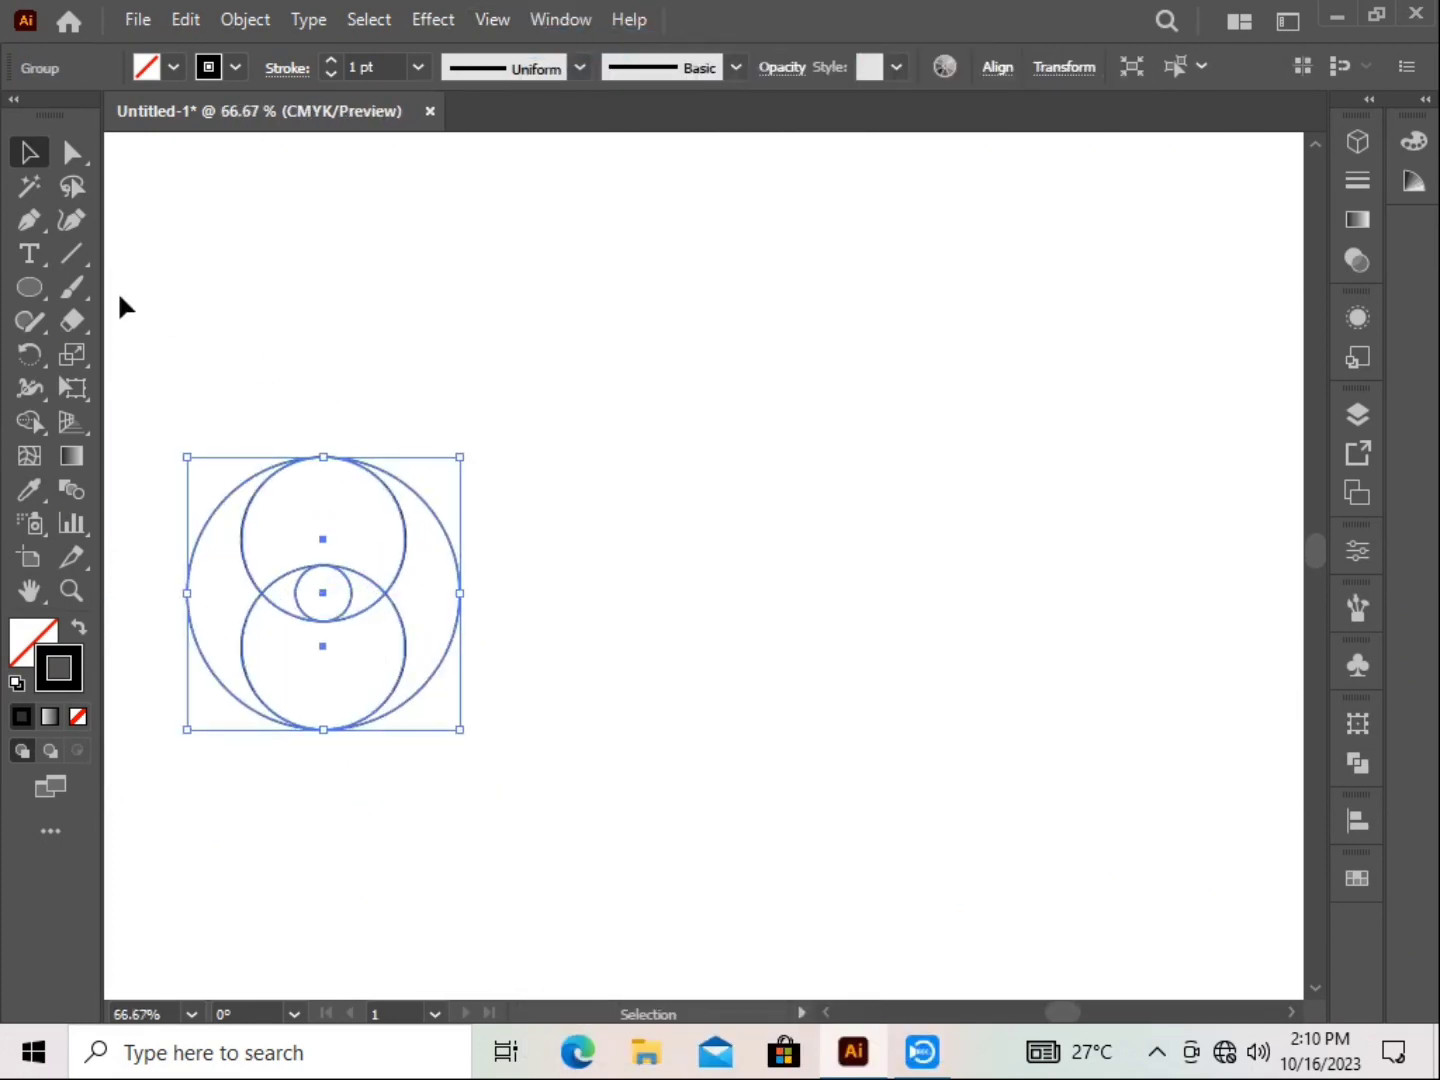
# Draw a horizontal line from the big circle's top far to the right.
pyautogui.click(322, 457)
pyautogui.keyDown('shift'); pyautogui.click(1280, 456); pyautogui.keyUp('shift')
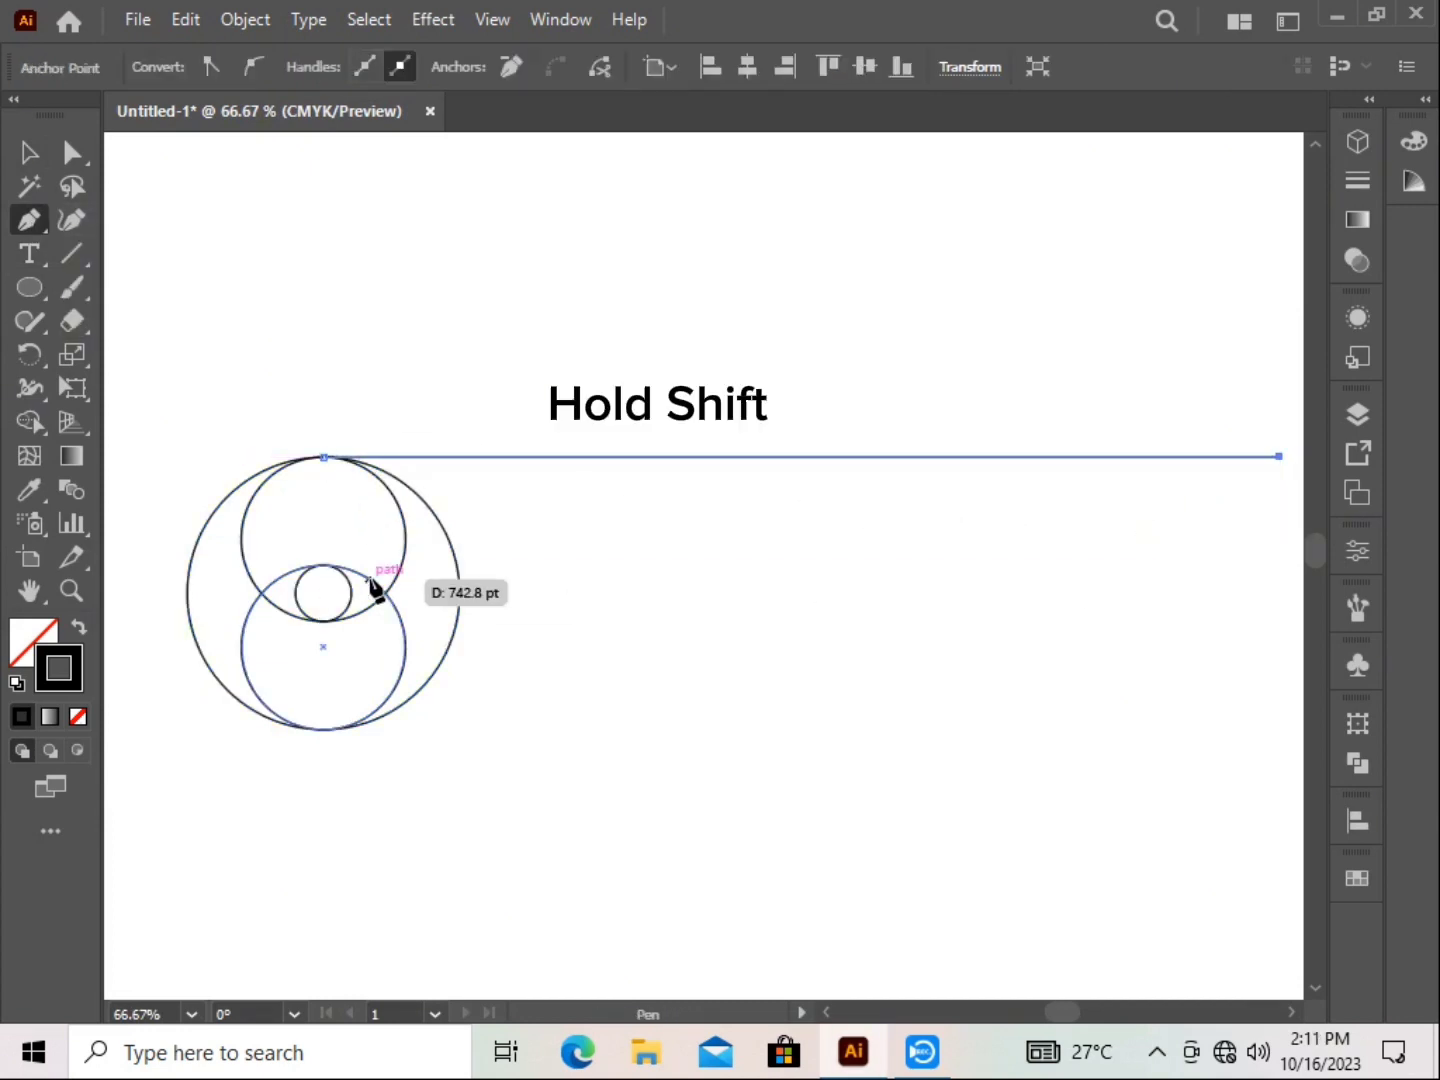
pyautogui.press('v')
pyautogui.click(473, 585)
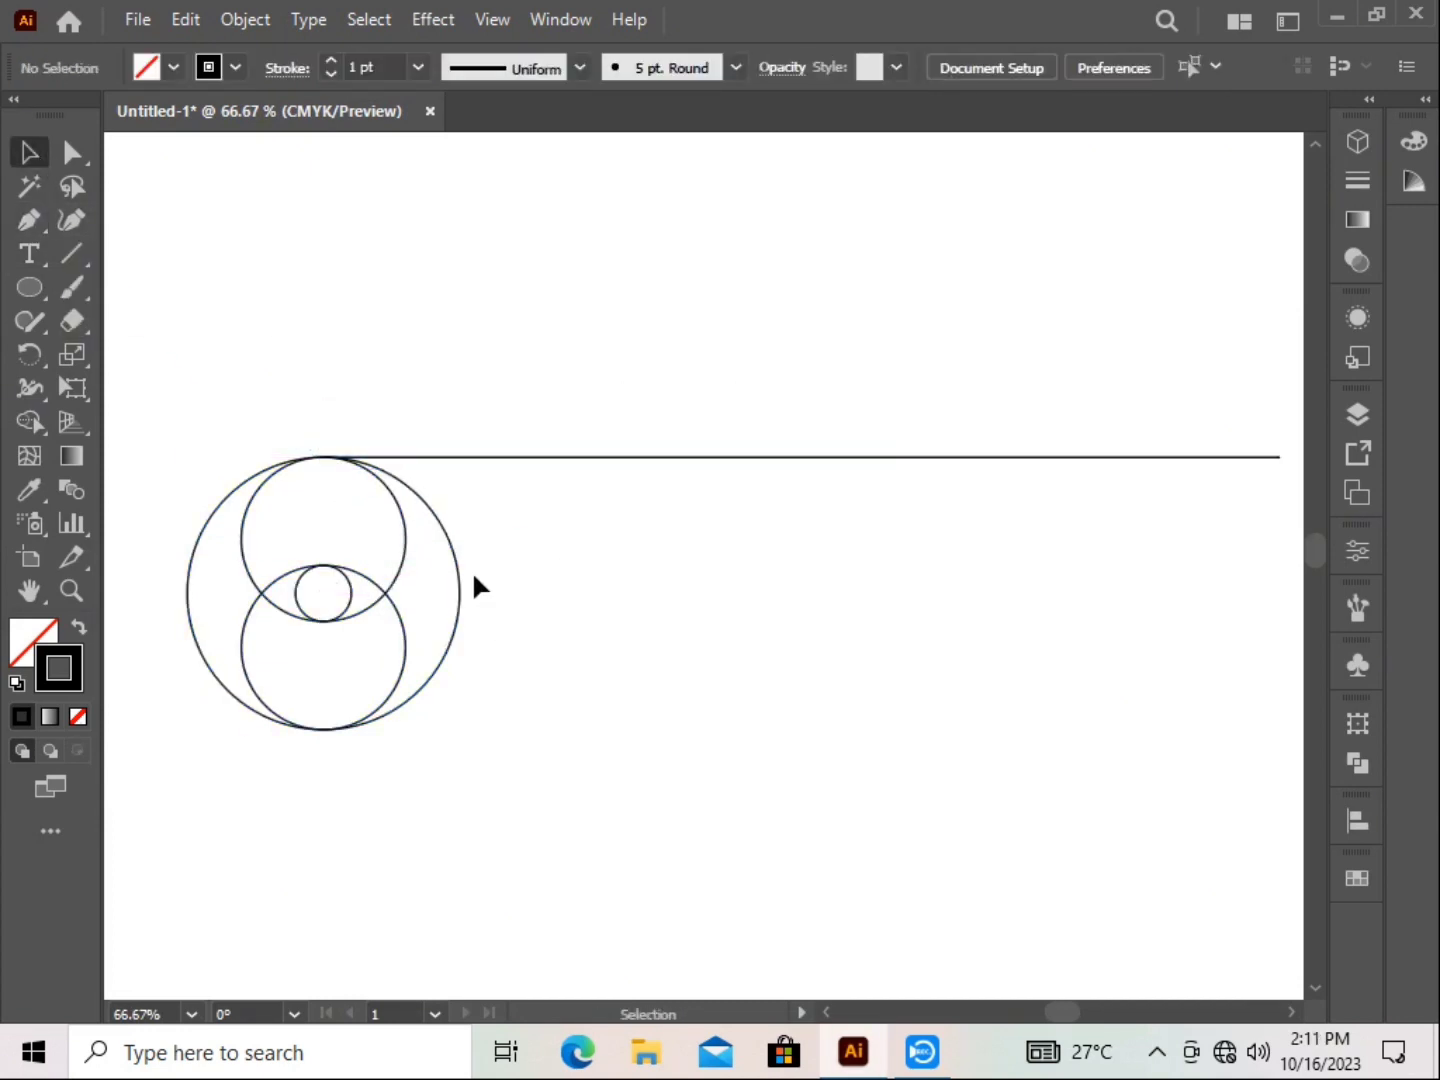
# Draw horizontal lines from the small circle's top and bottom and the big circle's bottom.
pyautogui.click(321, 565)
pyautogui.keyDown('shift'); pyautogui.click(1278, 553); pyautogui.keyUp('shift')
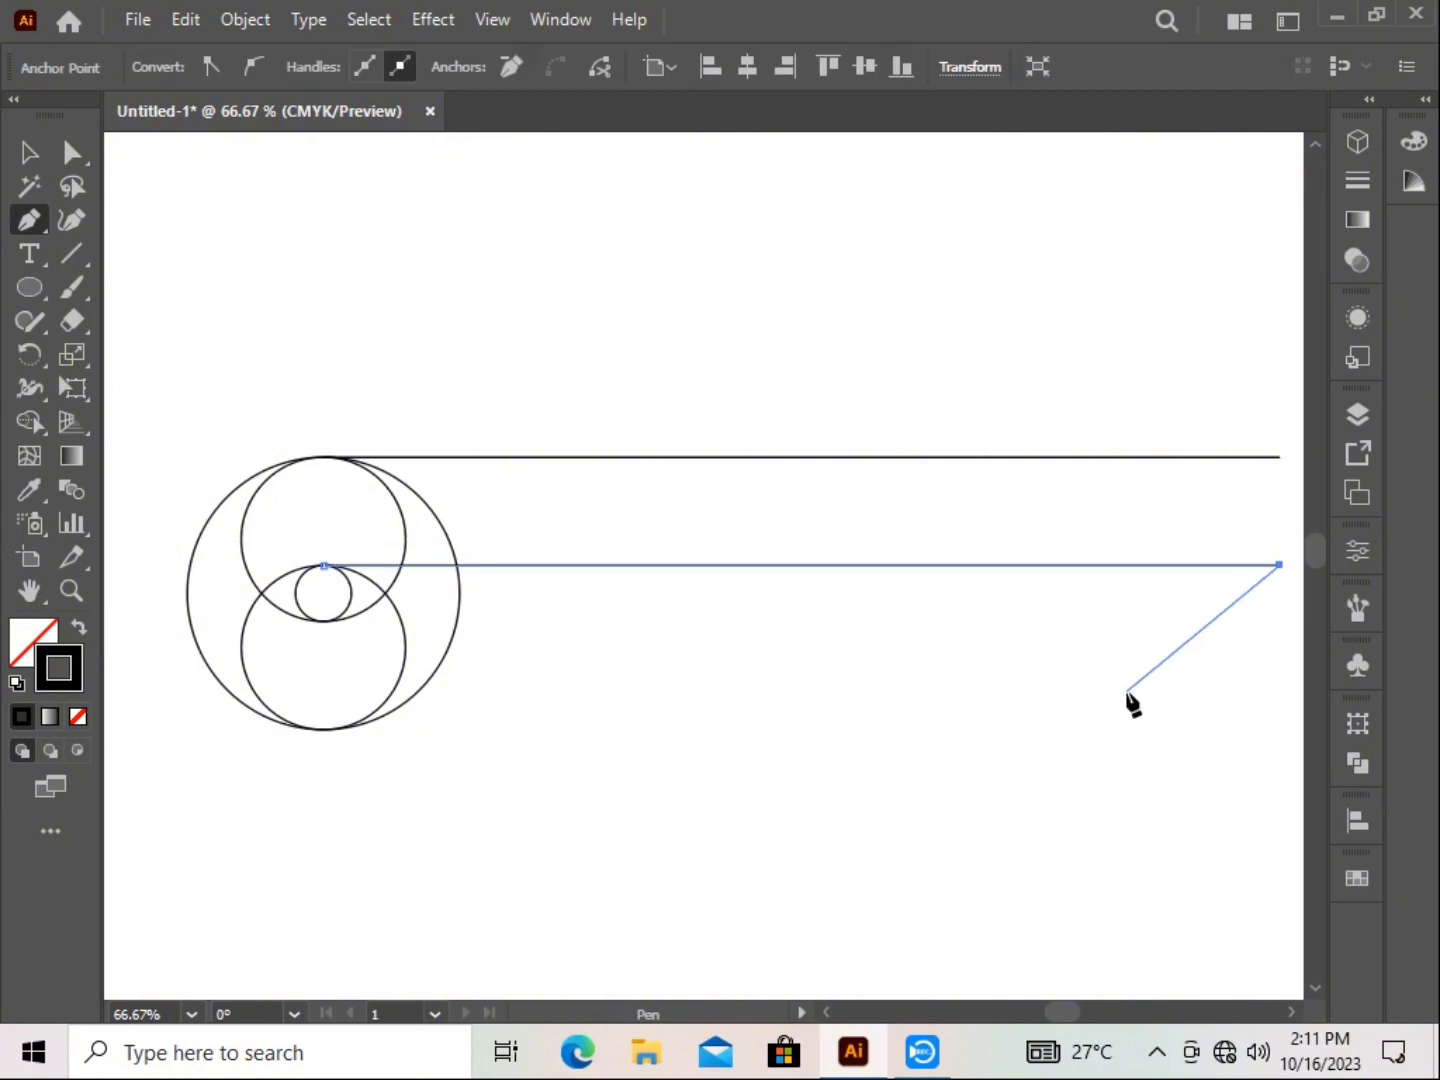
pyautogui.click(322, 622)
pyautogui.keyDown('shift'); pyautogui.click(1280, 613); pyautogui.keyUp('shift')
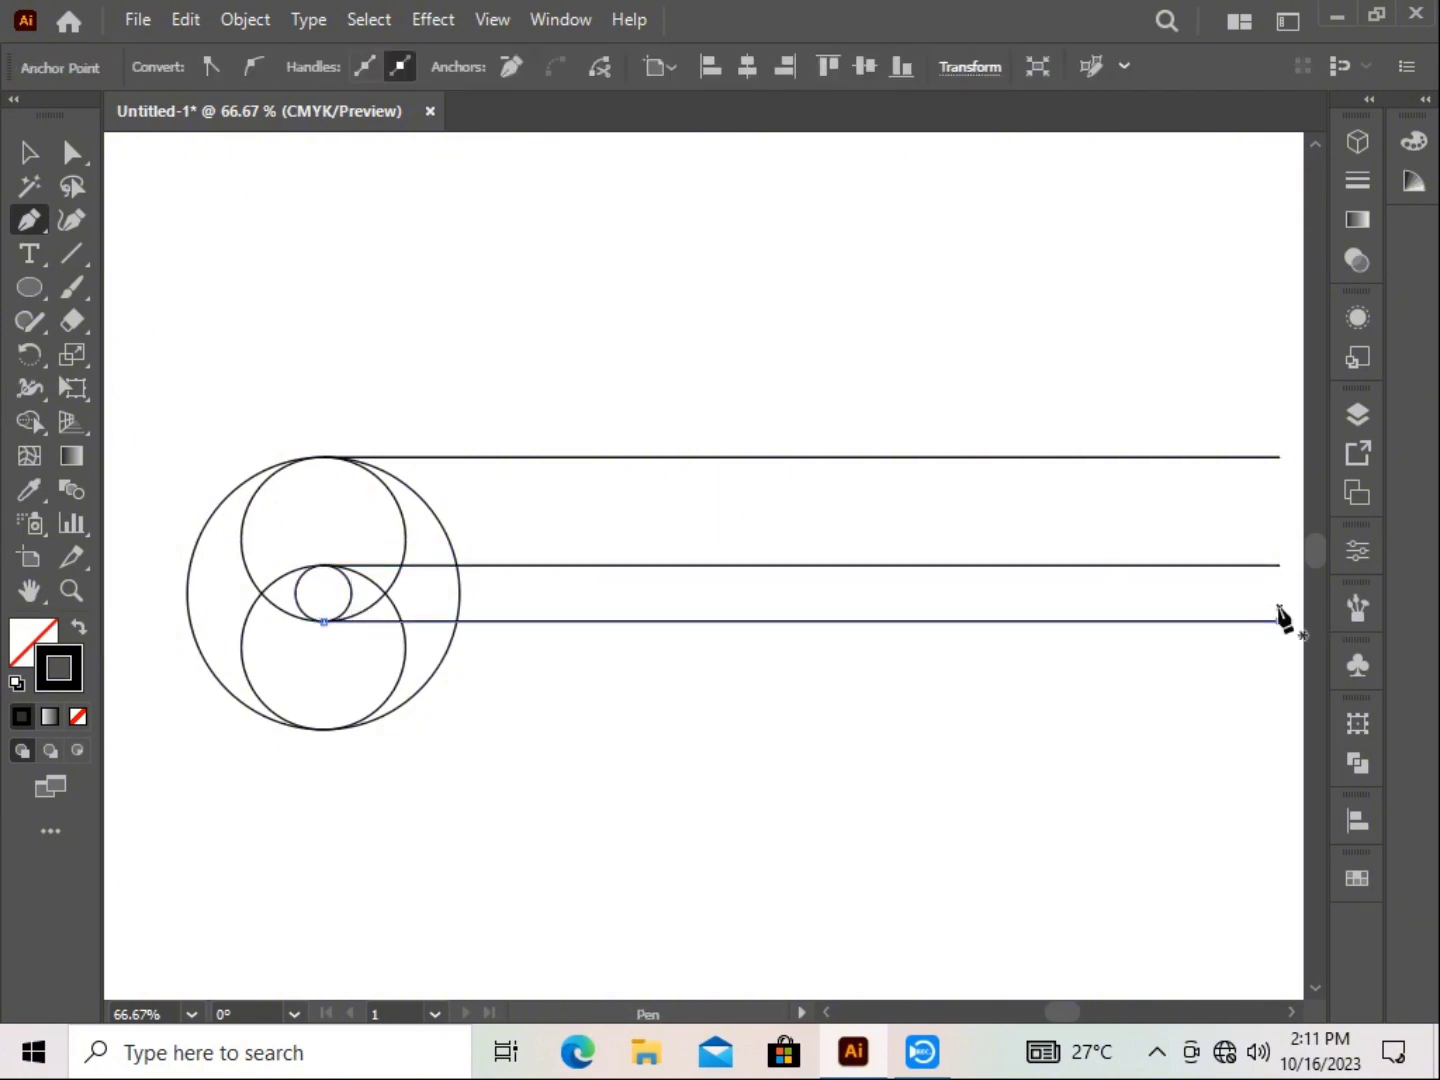
pyautogui.click(323, 729)
pyautogui.keyDown('shift'); pyautogui.click(1279, 700); pyautogui.keyUp('shift')
pyautogui.click(29, 152)
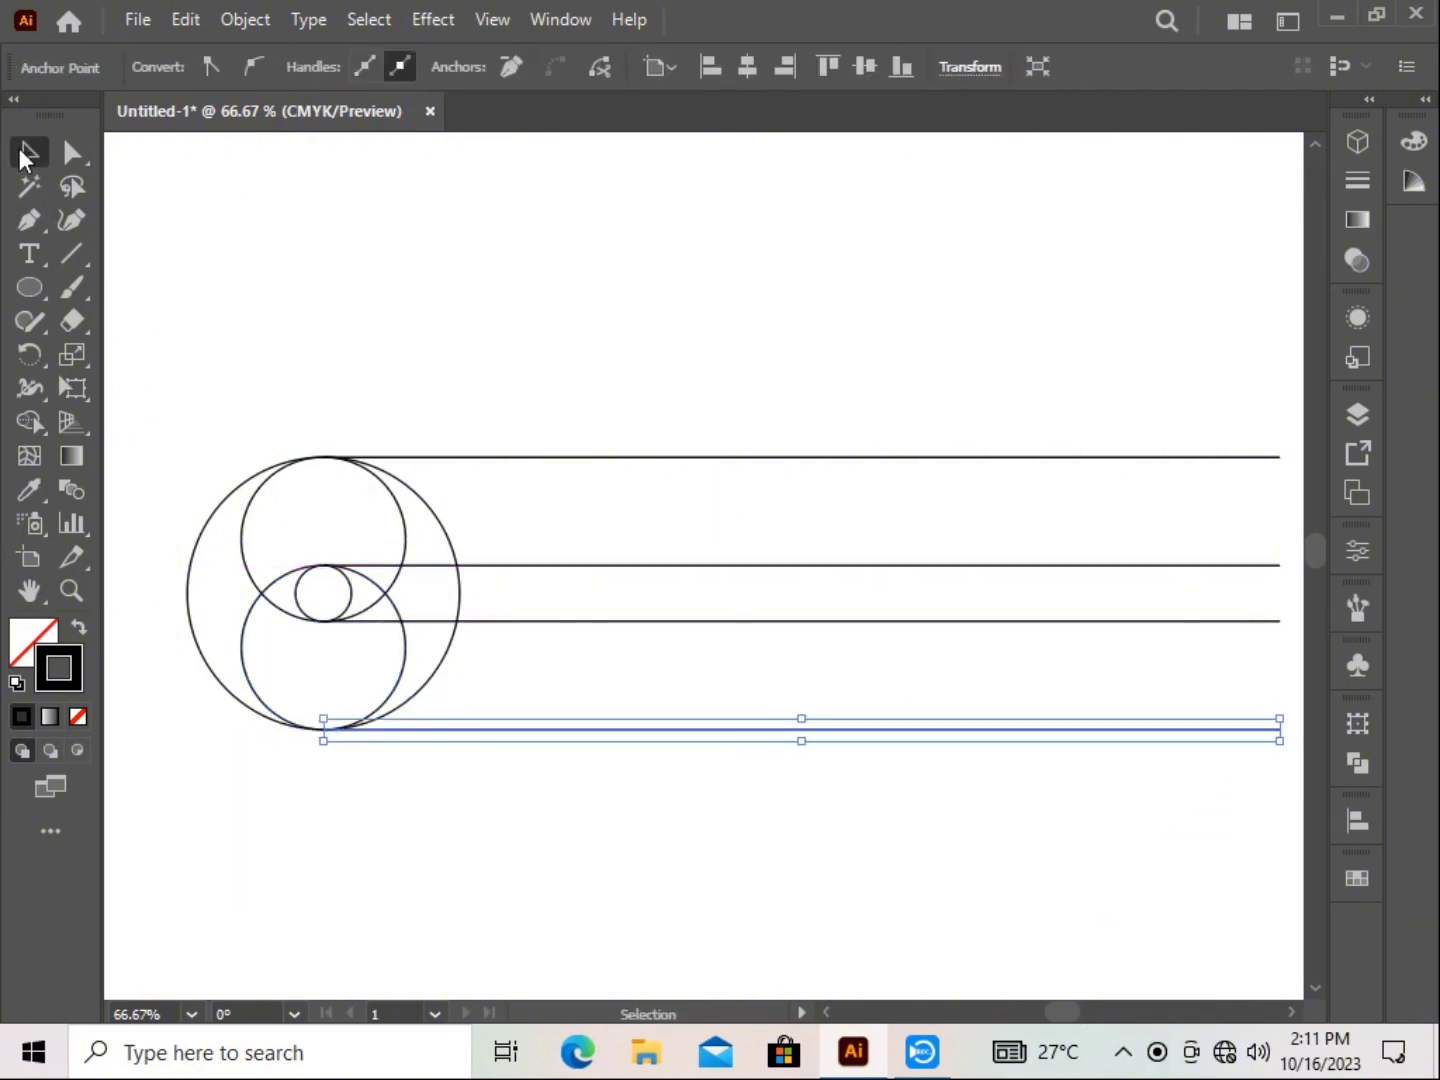
# Copy the circle group to the clipboard.
pyautogui.click(253, 445)
pyautogui.click(185, 19)
pyautogui.click(226, 153)
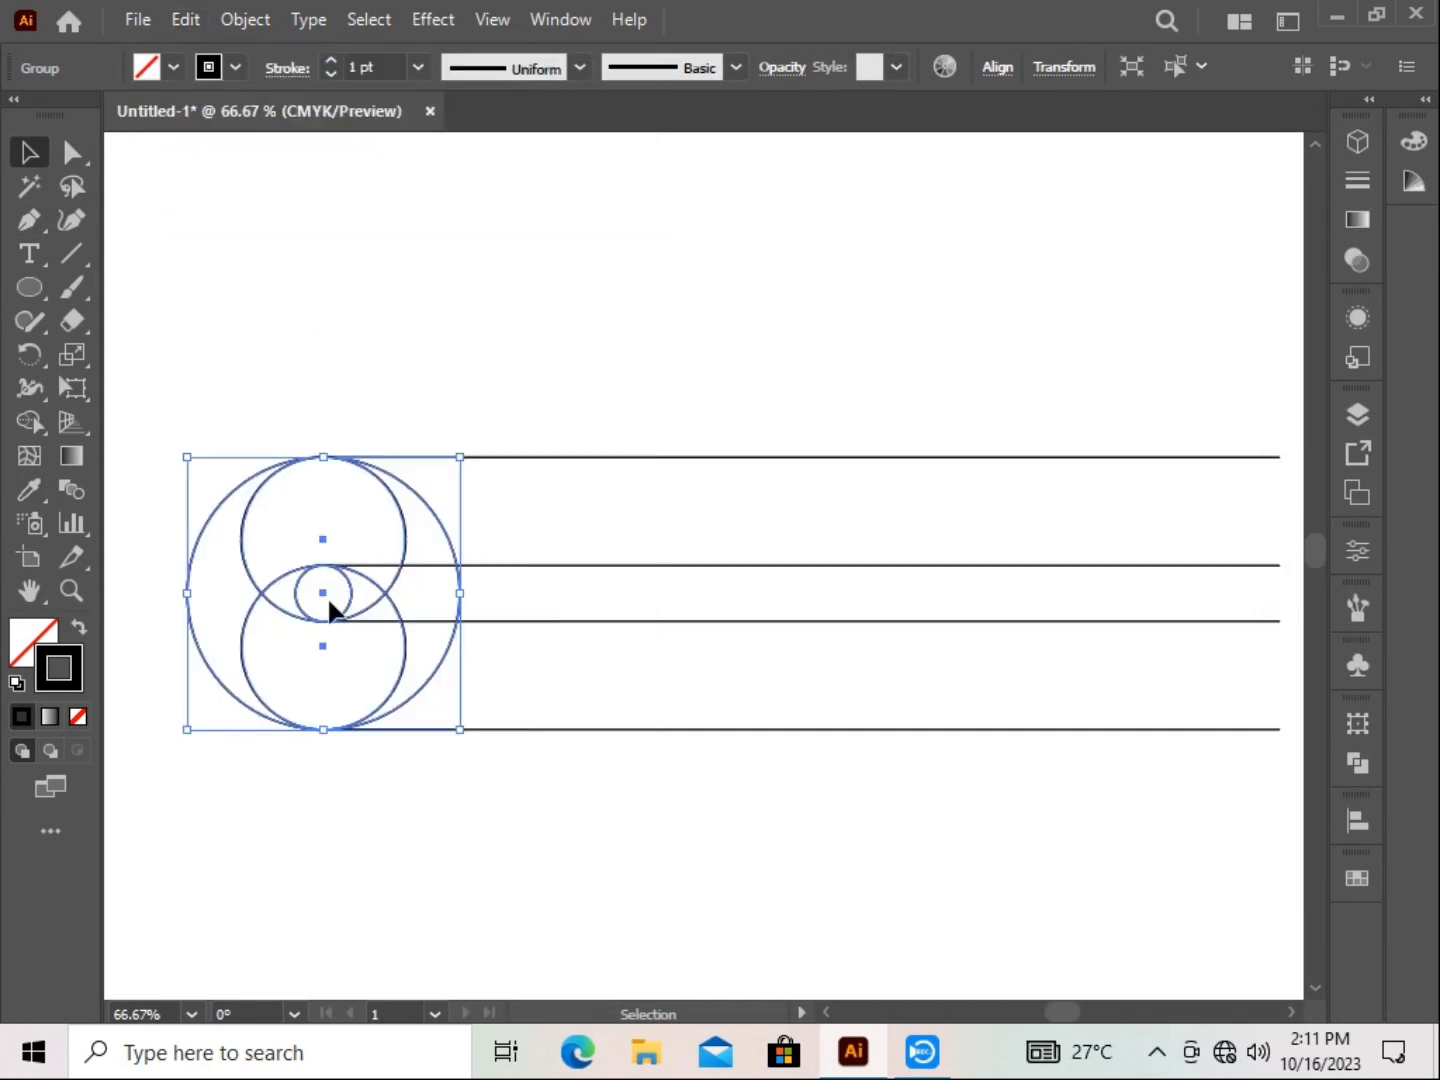
pyautogui.keyDown('shift'); pyautogui.click(348, 600); pyautogui.keyUp('shift')
pyautogui.moveTo(328, 596)
pyautogui.mouseDown()
pyautogui.moveTo(481, 589)
pyautogui.moveTo(329, 595)
pyautogui.mouseUp()
# Extend all four horizontal lines left to the circles' edge and reselect the circle group.
pyautogui.moveTo(538, 400); pyautogui.dragTo(707, 887)
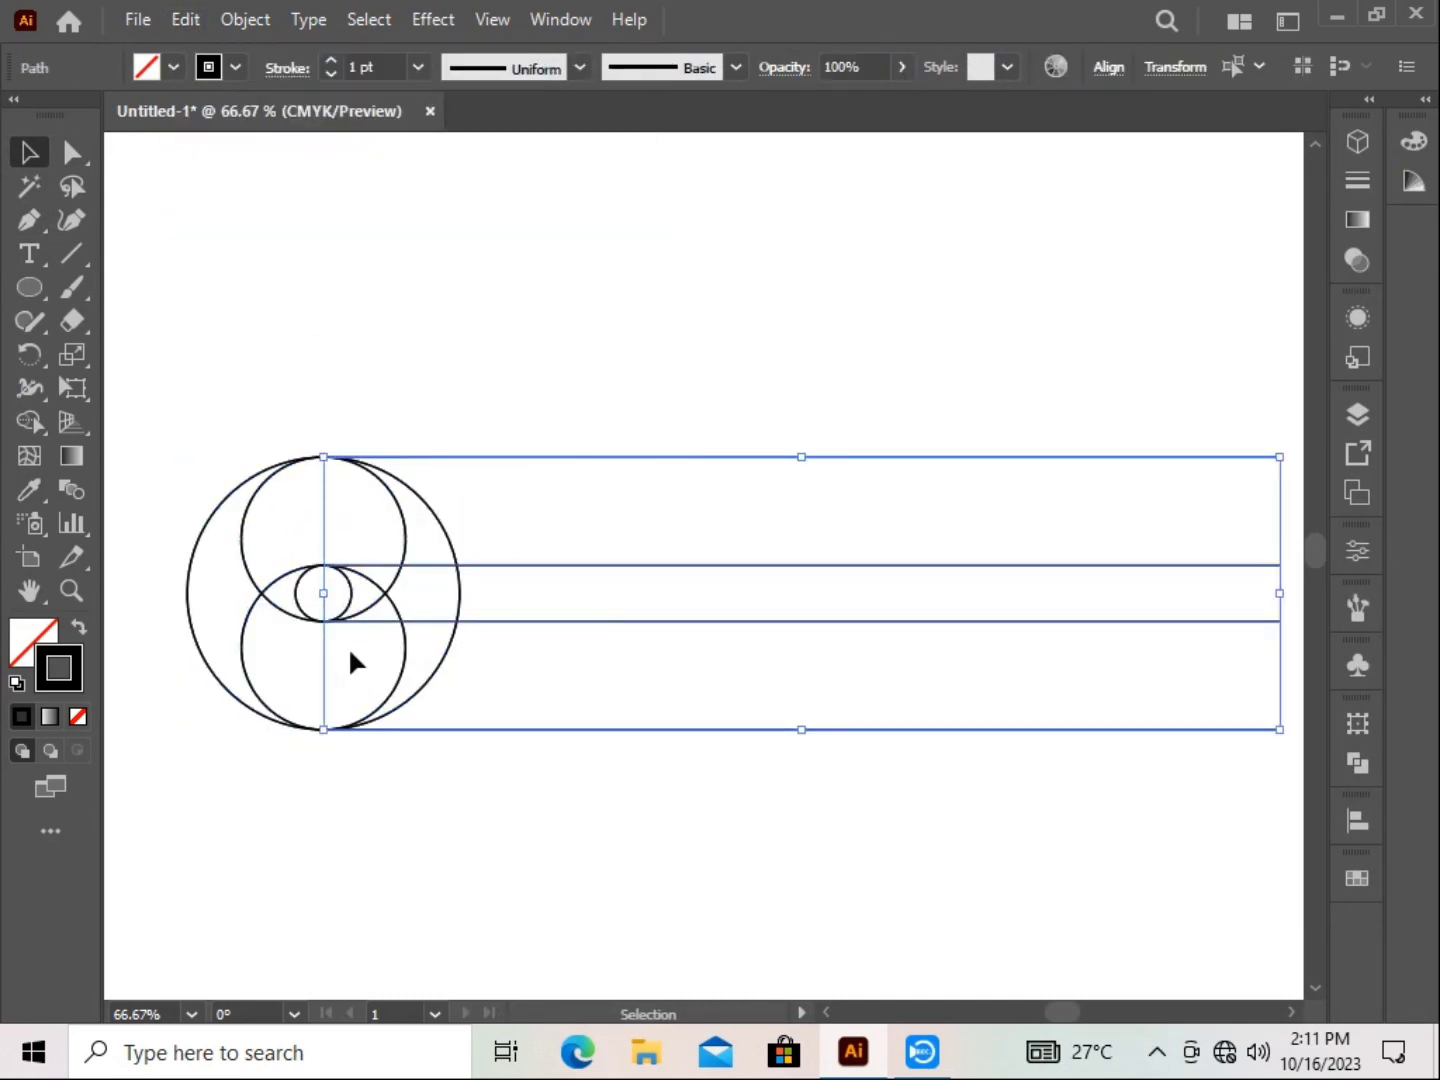
pyautogui.scroll(-1, 350, 655)
pyautogui.moveTo(331, 611)
pyautogui.mouseDown()
pyautogui.moveTo(177, 610)
pyautogui.moveTo(225, 619)
pyautogui.mouseUp()
pyautogui.click(260, 589)
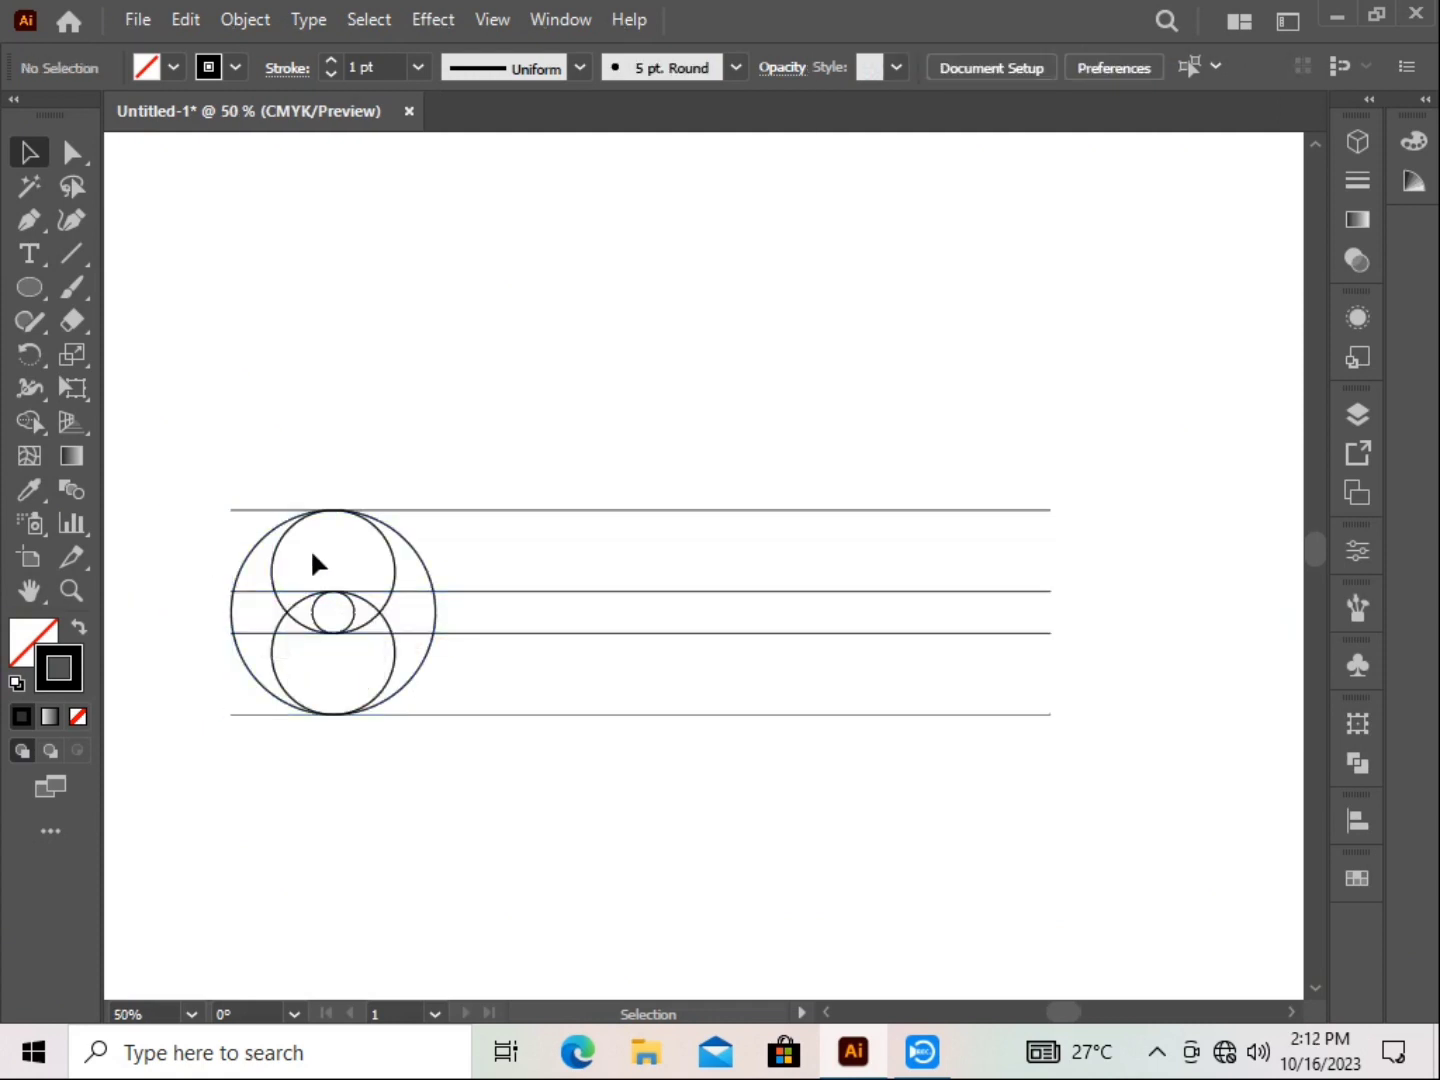
pyautogui.click(315, 562)
pyautogui.click(186, 19)
# Paste the circle group in place and move it to the lines' right end.
pyautogui.click(305, 280)
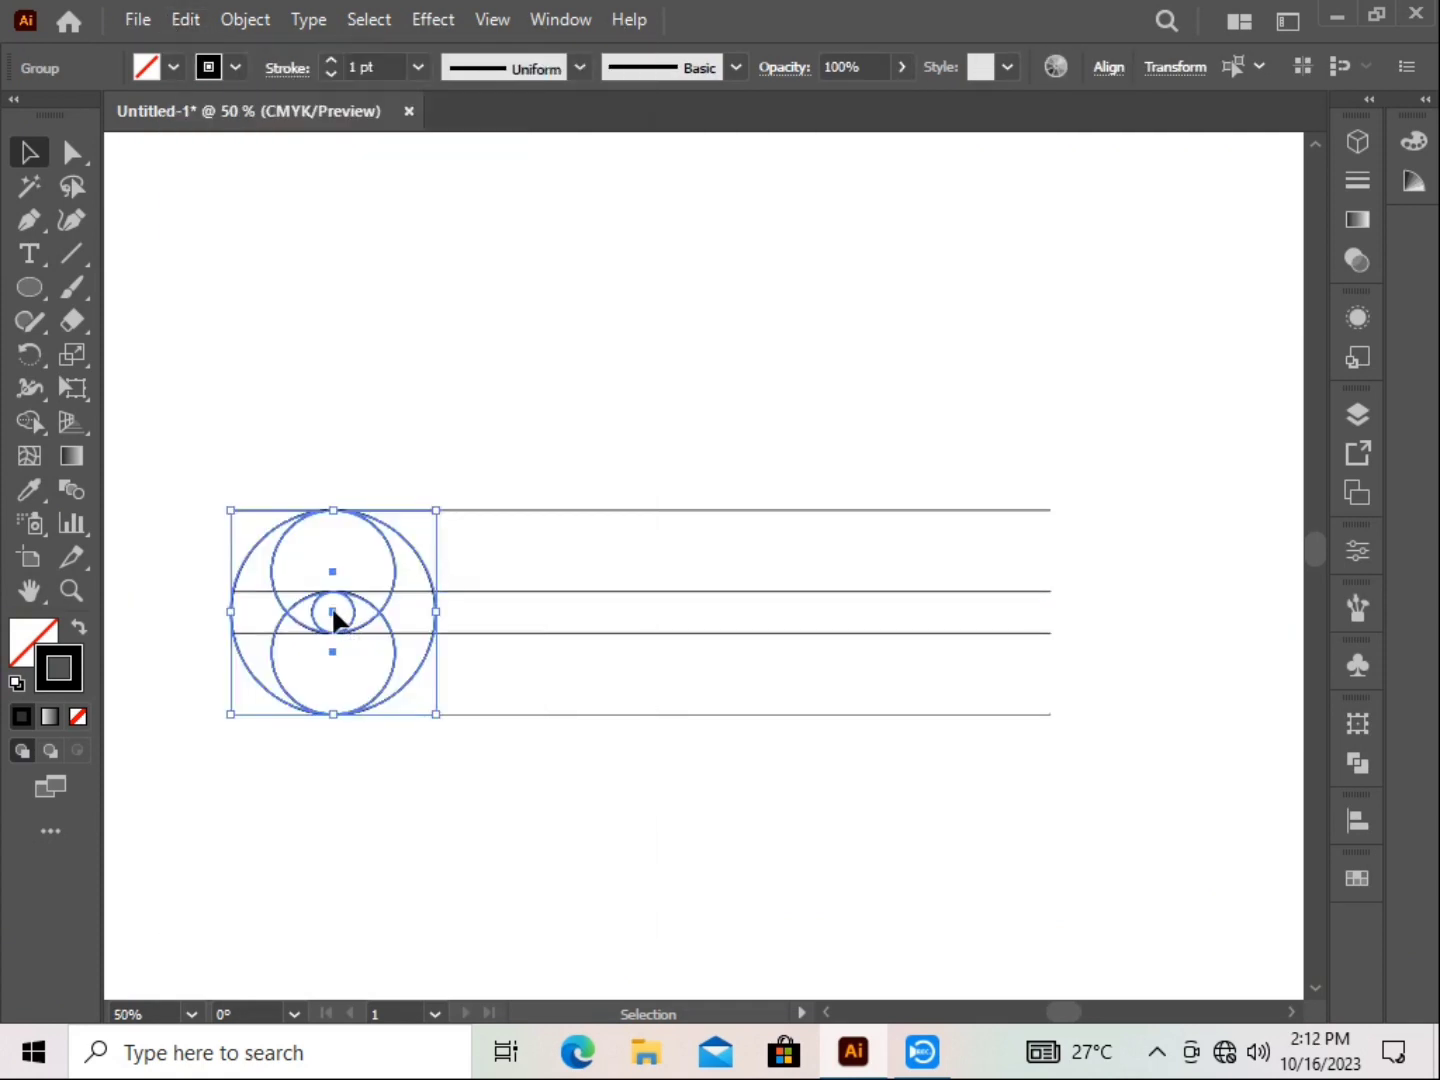
pyautogui.moveTo(331, 616); pyautogui.dragTo(953, 675)
pyautogui.click(1017, 797)
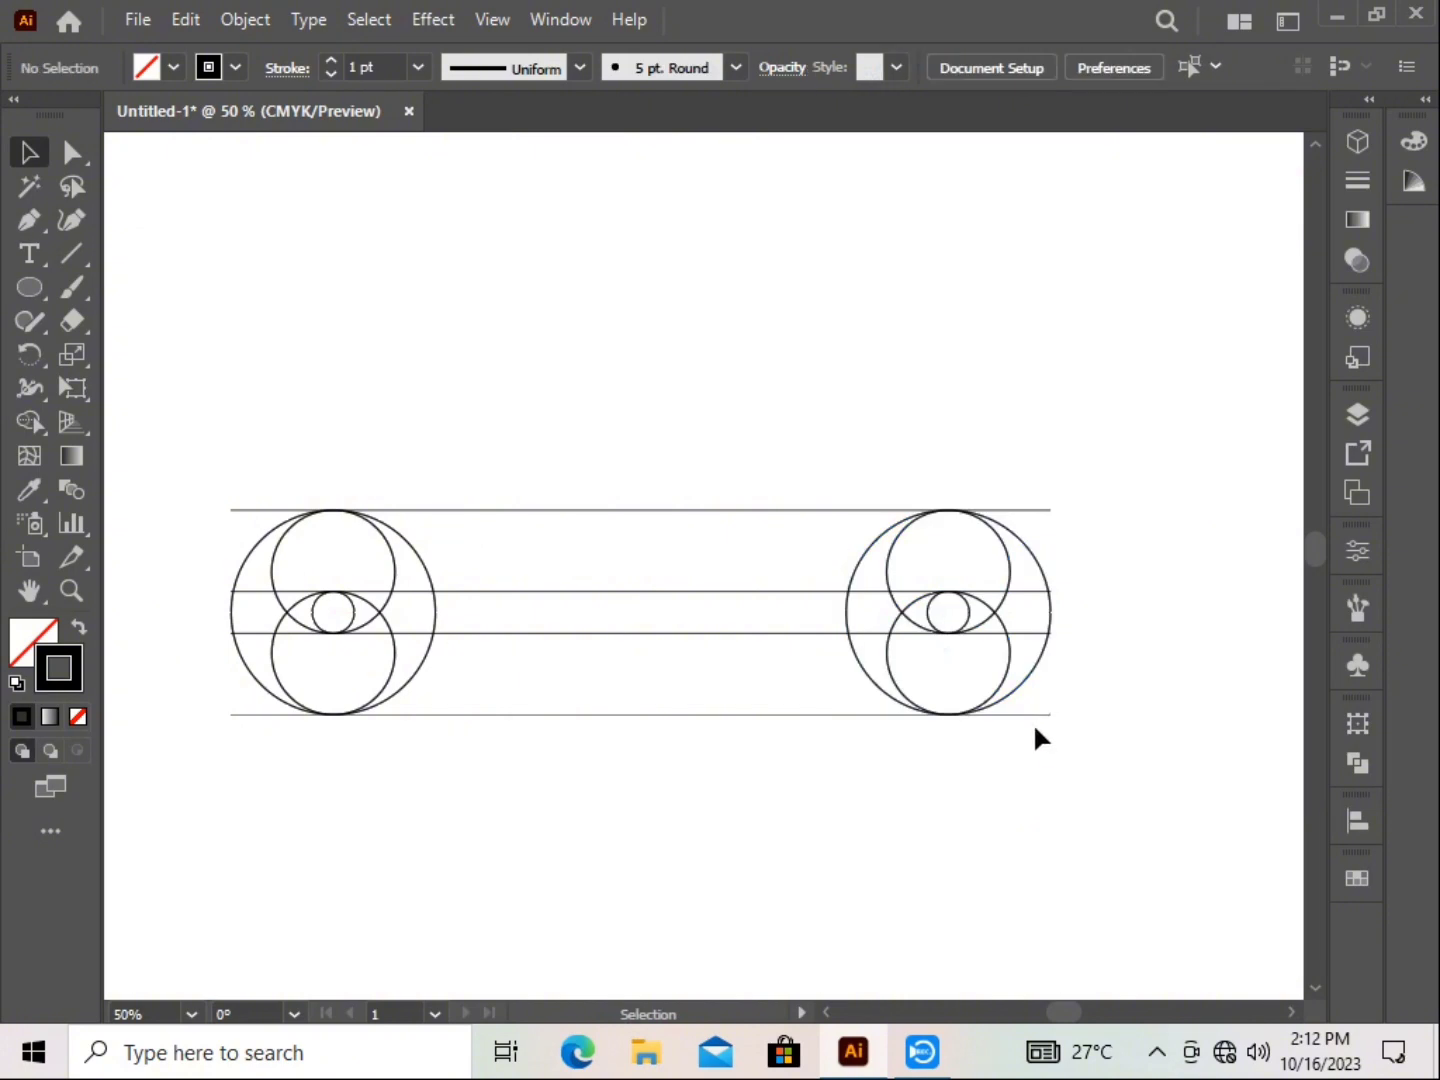
# Group the whole construction and paste a duplicate in place.
pyautogui.moveTo(260, 419); pyautogui.dragTo(975, 800)
pyautogui.rightClick(941, 808)
pyautogui.click(701, 723)
pyautogui.hotkey('ctrl', 'a')
pyautogui.hotkey('ctrl', 'g')
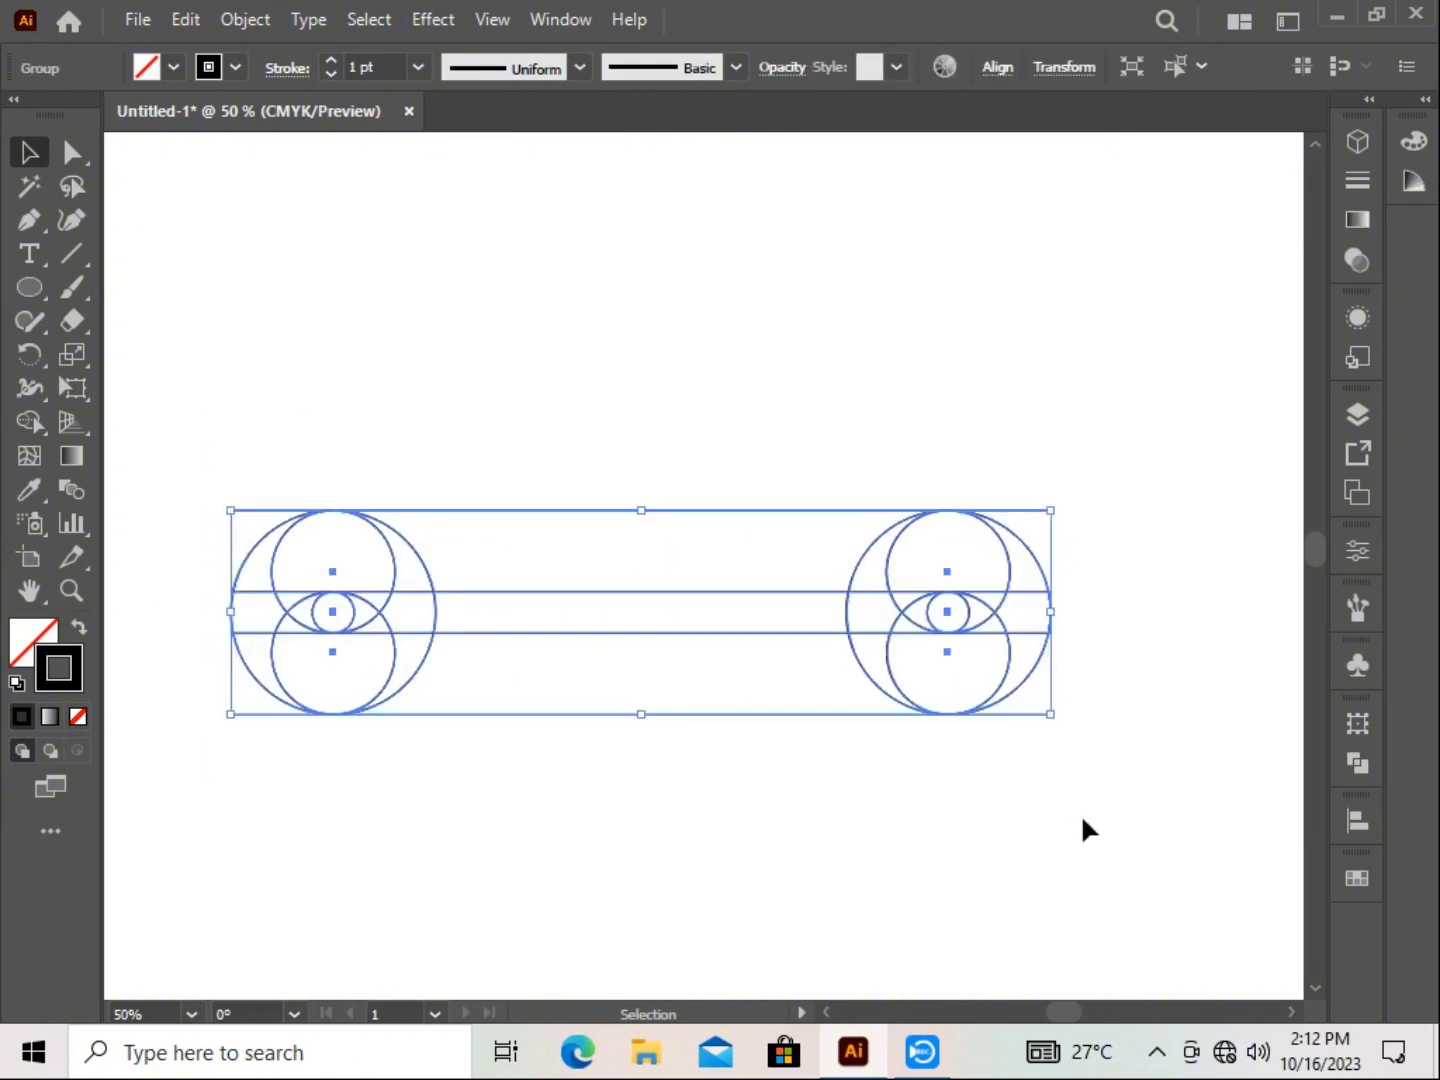
pyautogui.click(186, 19)
pyautogui.click(231, 154)
# Rotate the duplicate 270° upright to form the vertical stem.
pyautogui.click(186, 20)
pyautogui.click(309, 277)
pyautogui.moveTo(1063, 518); pyautogui.dragTo(817, 944)
# Raise the horizontal construction group up near the stem's top.
pyautogui.click(833, 418)
pyautogui.moveTo(914, 638); pyautogui.dragTo(906, 529)
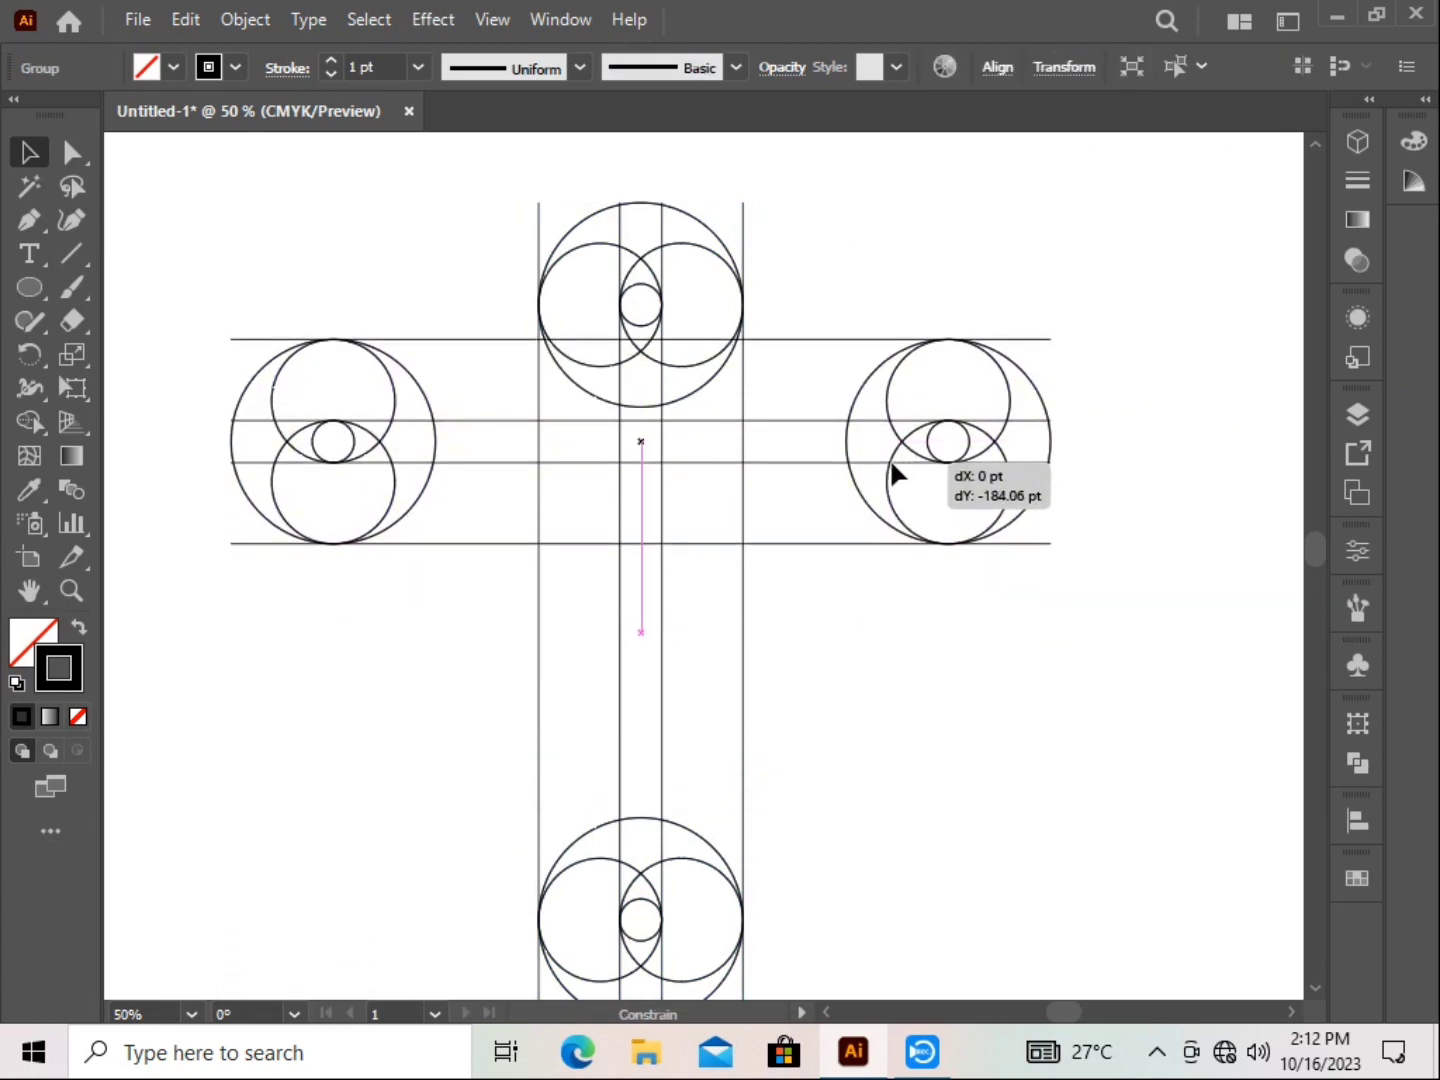
pyautogui.moveTo(905, 529); pyautogui.dragTo(891, 454)
pyautogui.click(953, 666)
pyautogui.moveTo(955, 672); pyautogui.dragTo(976, 617)
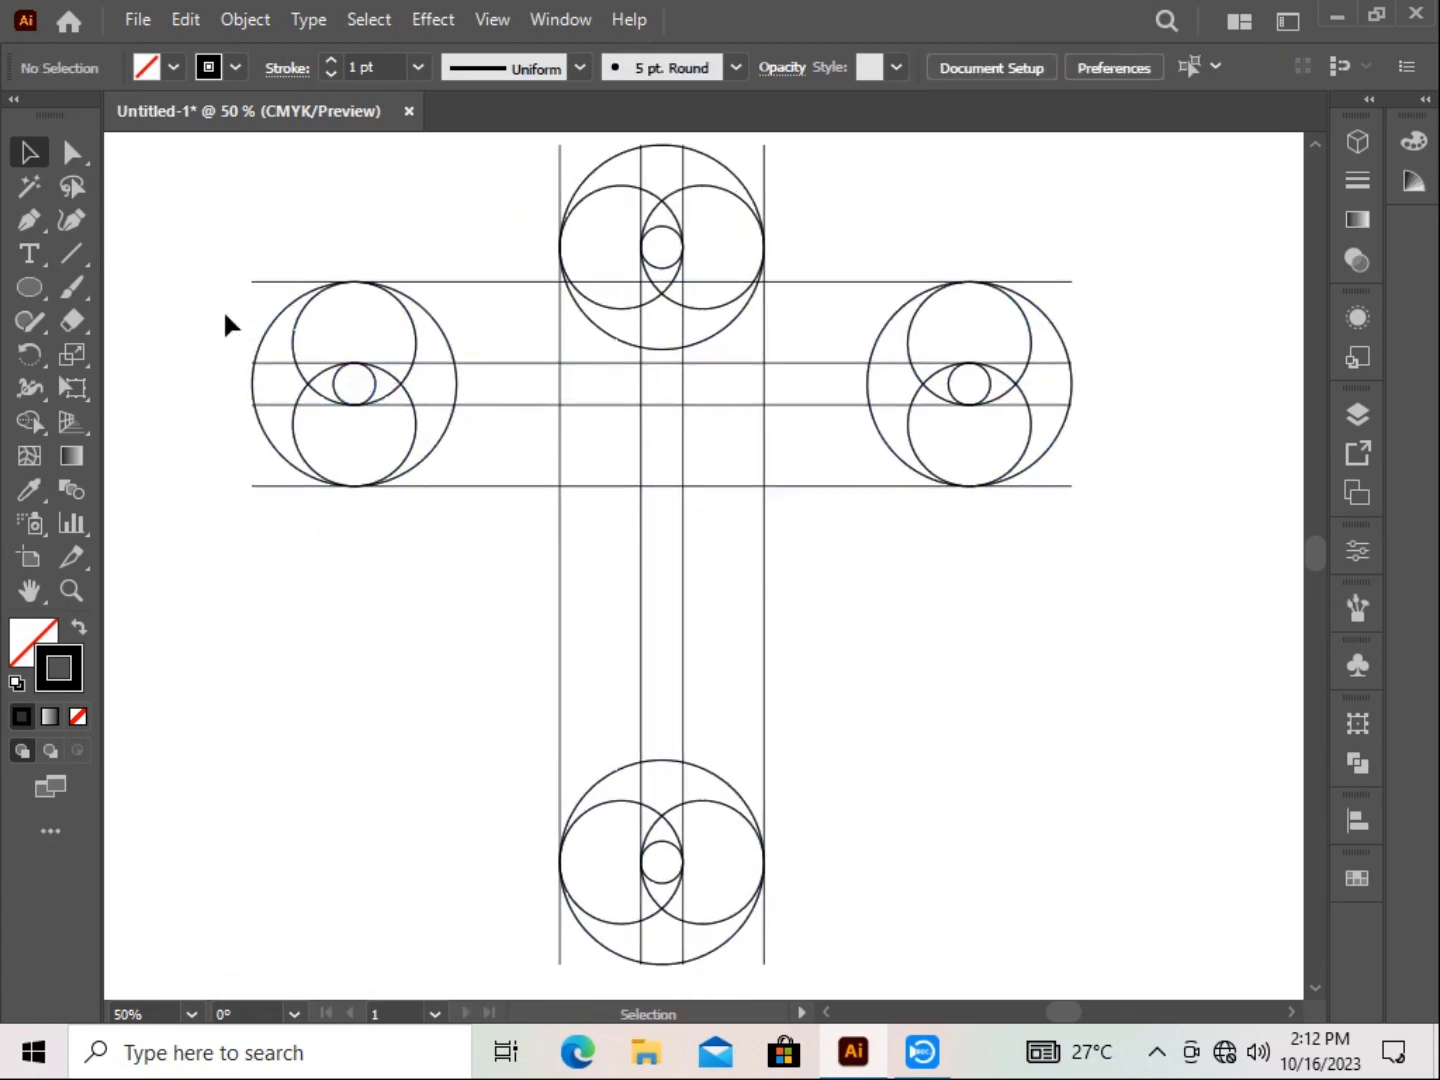
# With the Pen tool, draw a corner path at the left crossbar/stem intersection and round it into a quarter arc.
pyautogui.click(27, 229)
pyautogui.scroll(1, 531, 456)
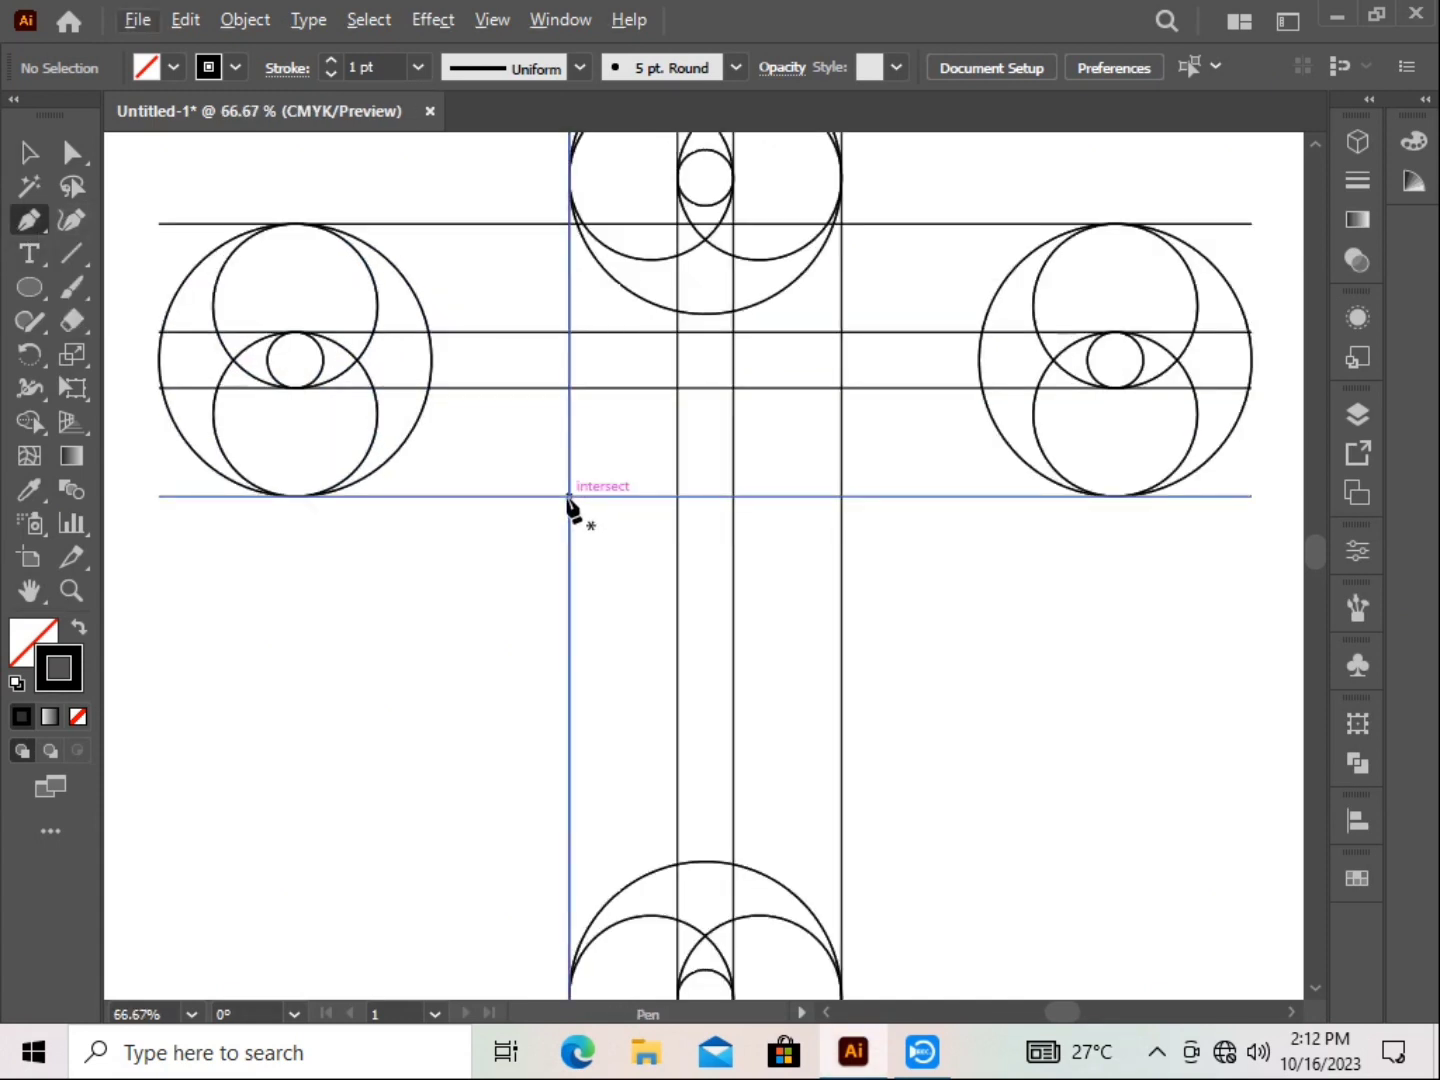
pyautogui.click(570, 495)
pyautogui.click(570, 387)
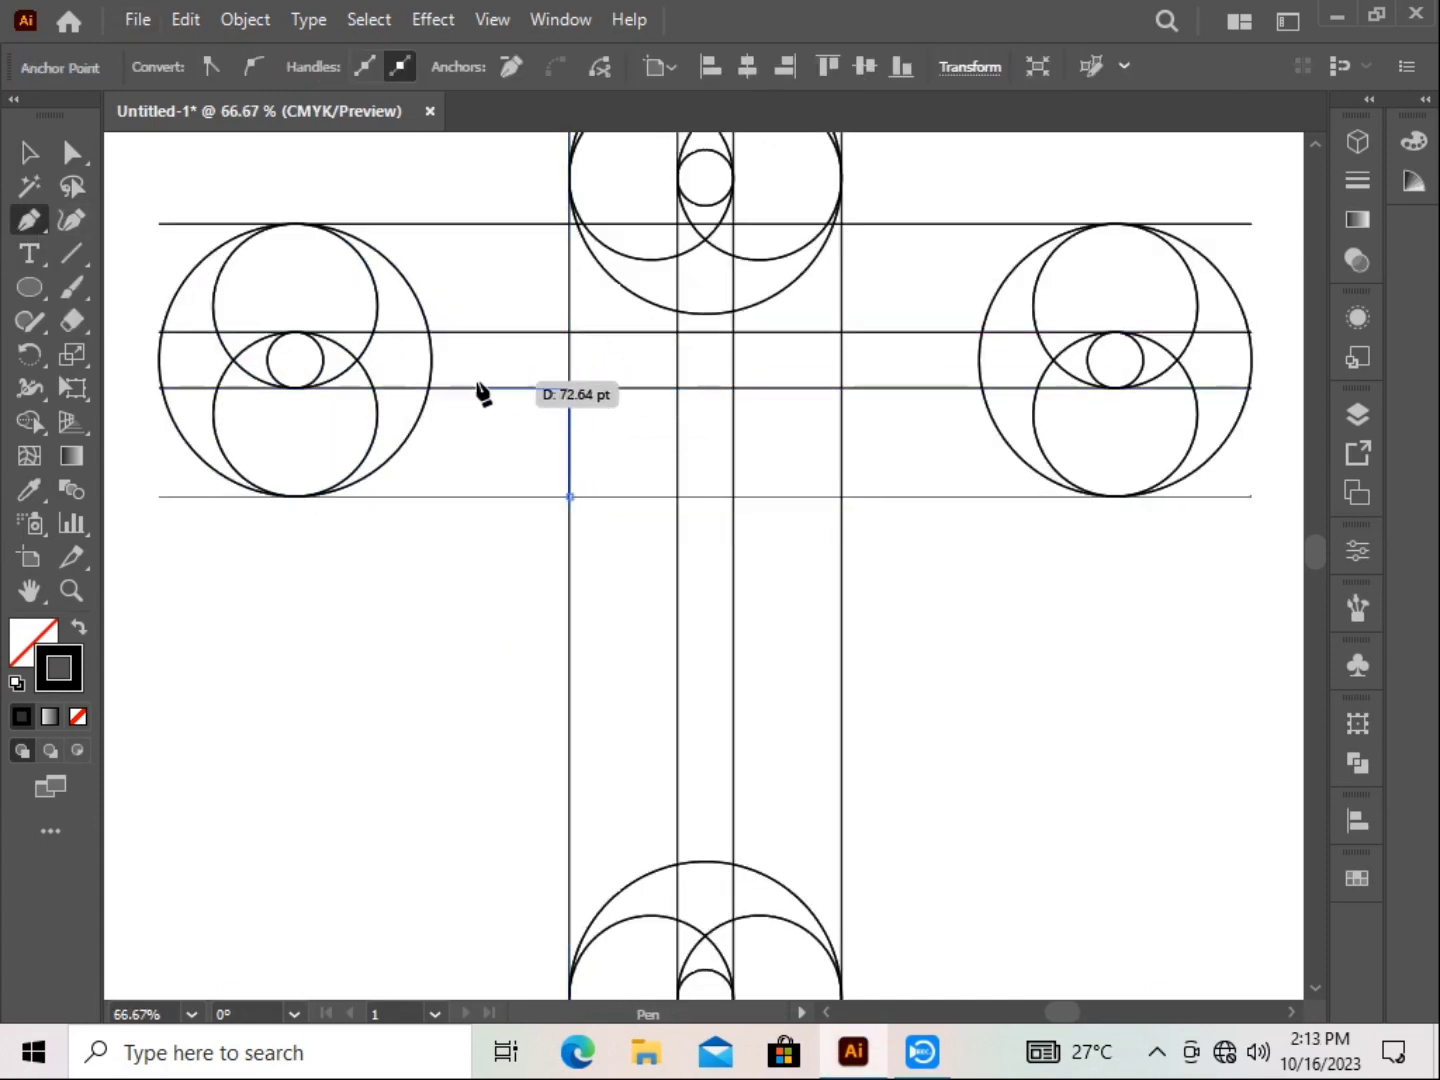
pyautogui.click(376, 388)
pyautogui.moveTo(571, 393); pyautogui.dragTo(408, 630)
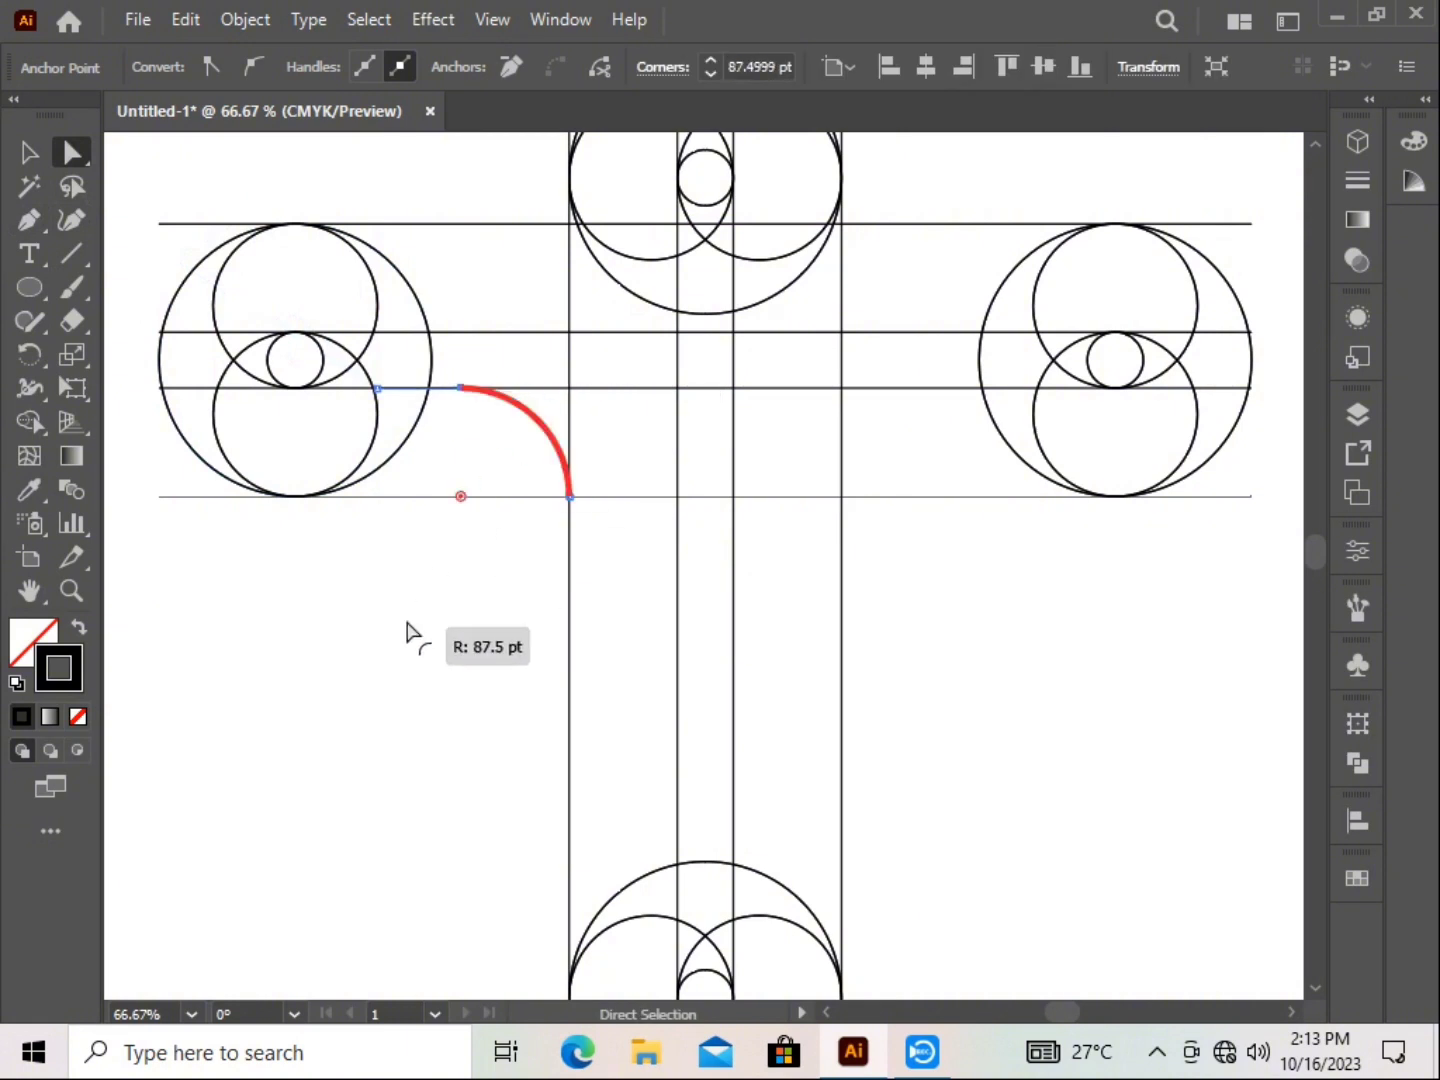
pyautogui.click(313, 325)
# Draw a second corner path from the inner stem line to the crossbar and round it into an arc.
pyautogui.click(678, 497)
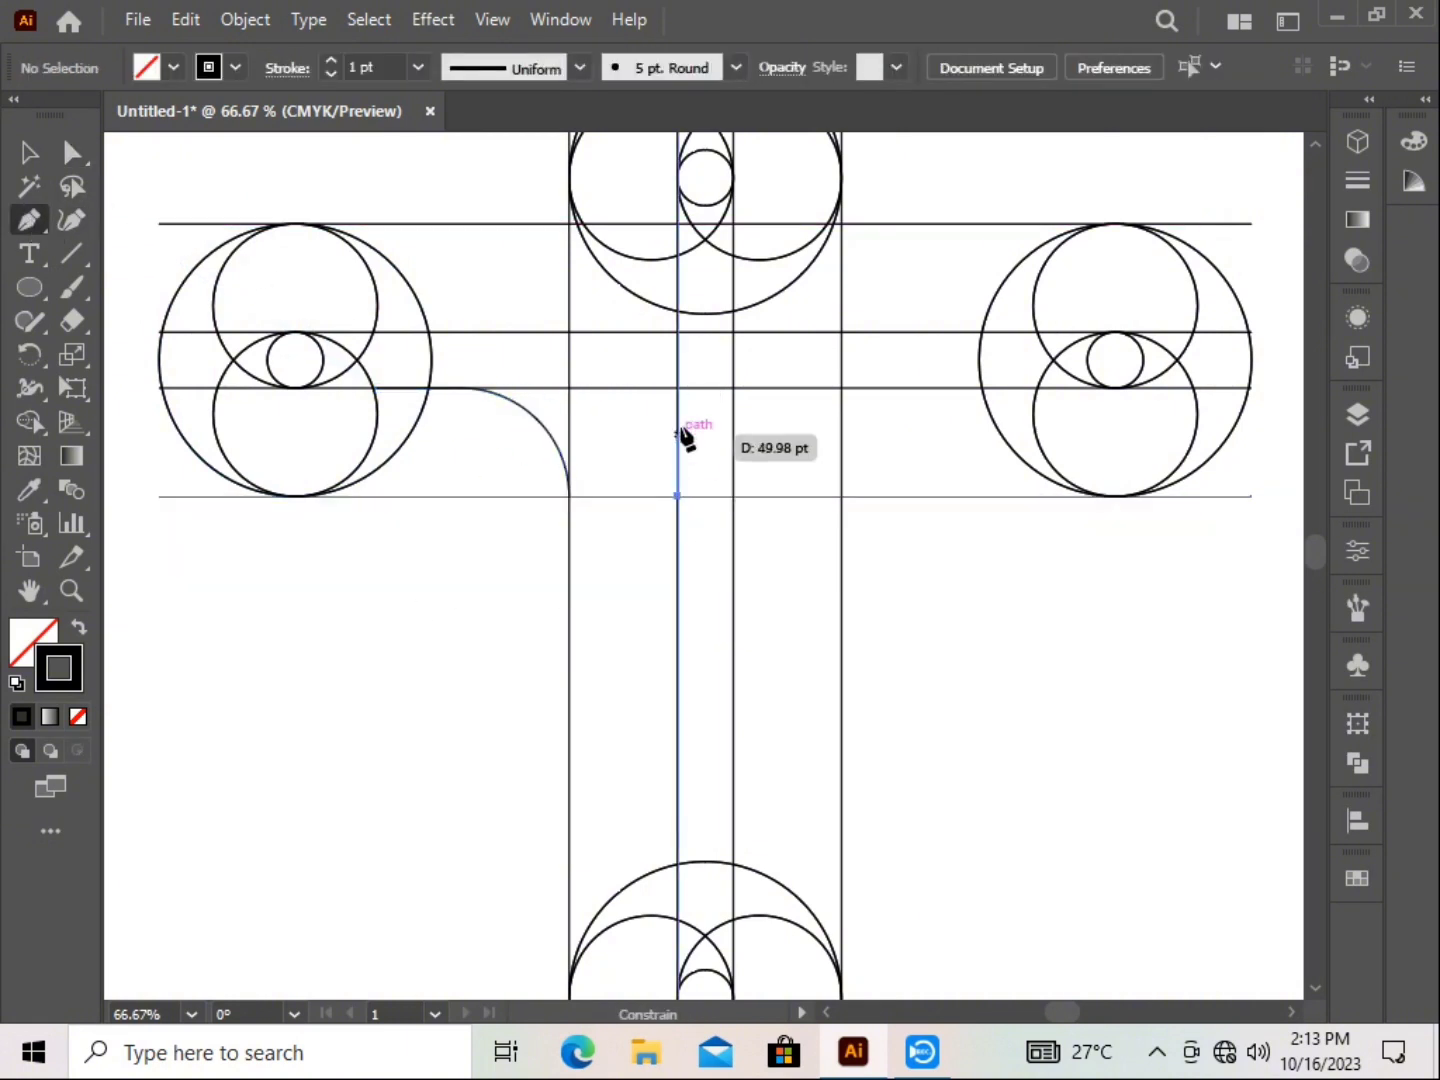
pyautogui.click(678, 387)
pyautogui.click(570, 387)
pyautogui.click(72, 152)
pyautogui.click(678, 388)
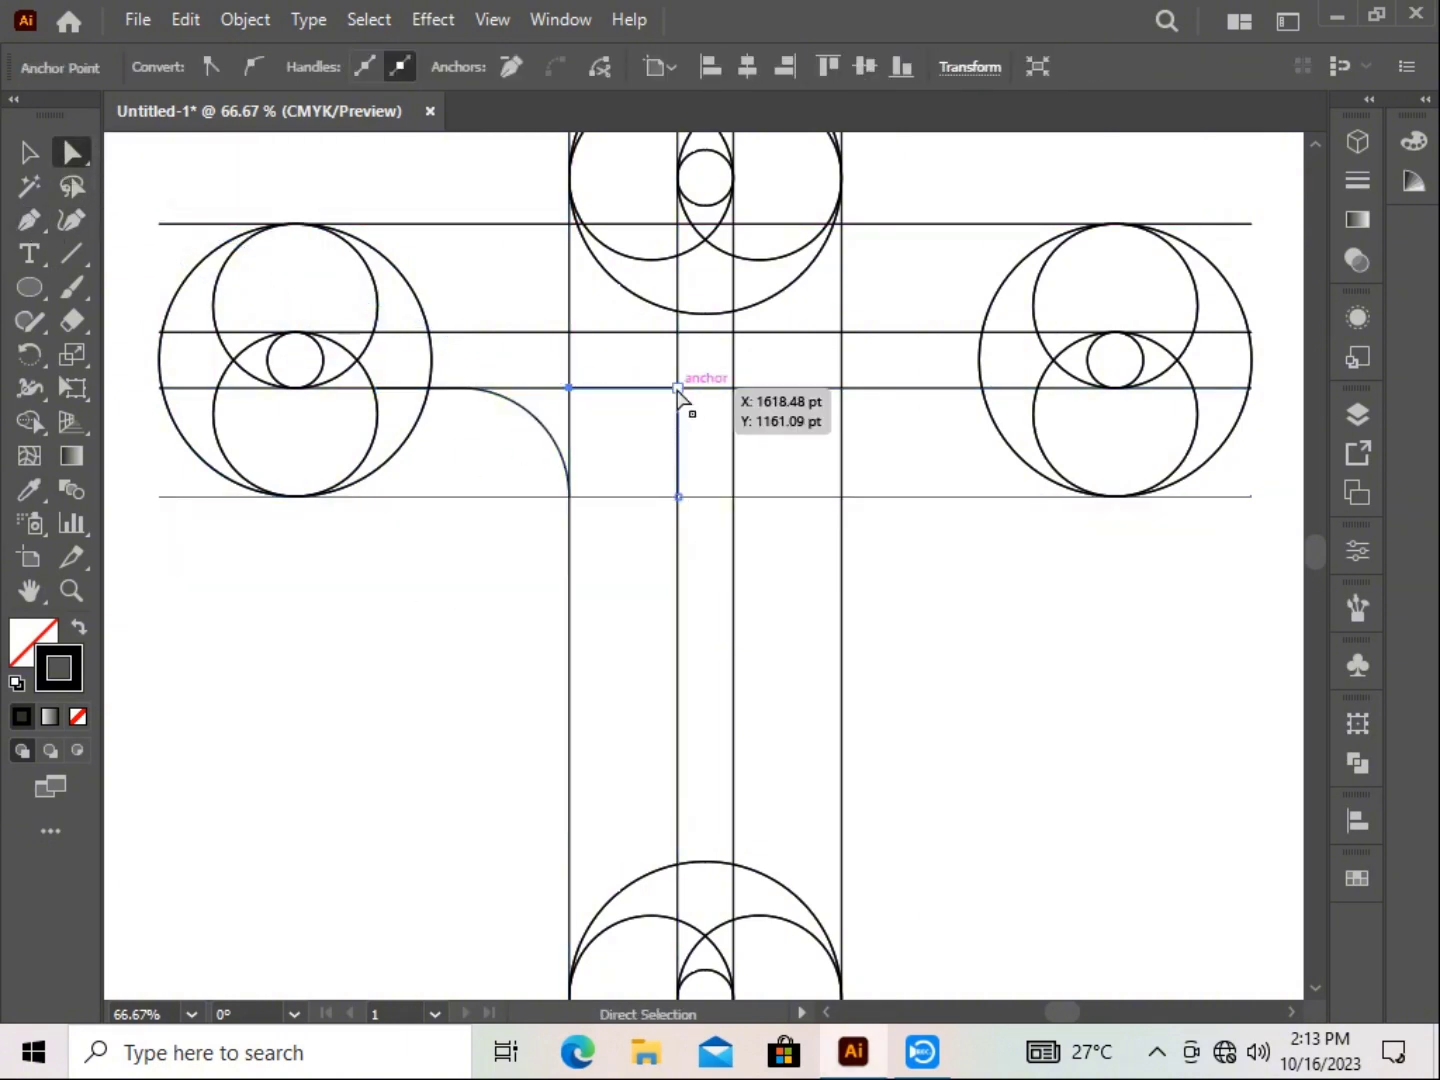
pyautogui.moveTo(666, 401); pyautogui.dragTo(596, 492)
pyautogui.click(279, 542)
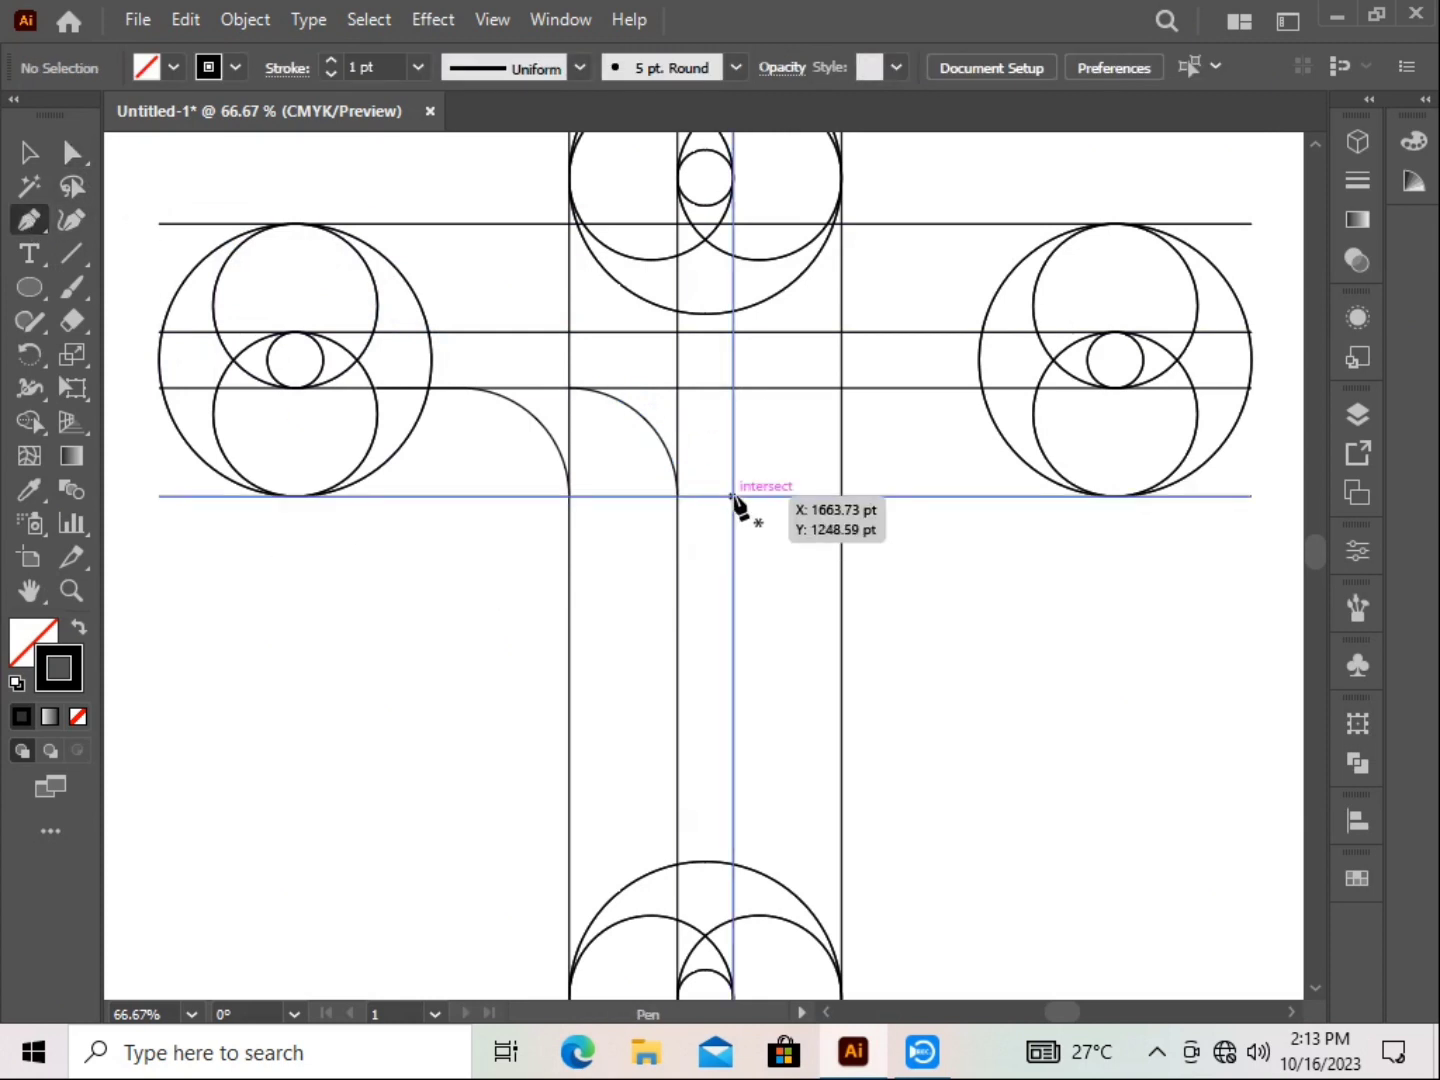
# Draw the right-side corner path from the stem to the crossbar and round it into an arc.
pyautogui.click(734, 496)
pyautogui.click(733, 388)
pyautogui.click(841, 388)
pyautogui.click(72, 152)
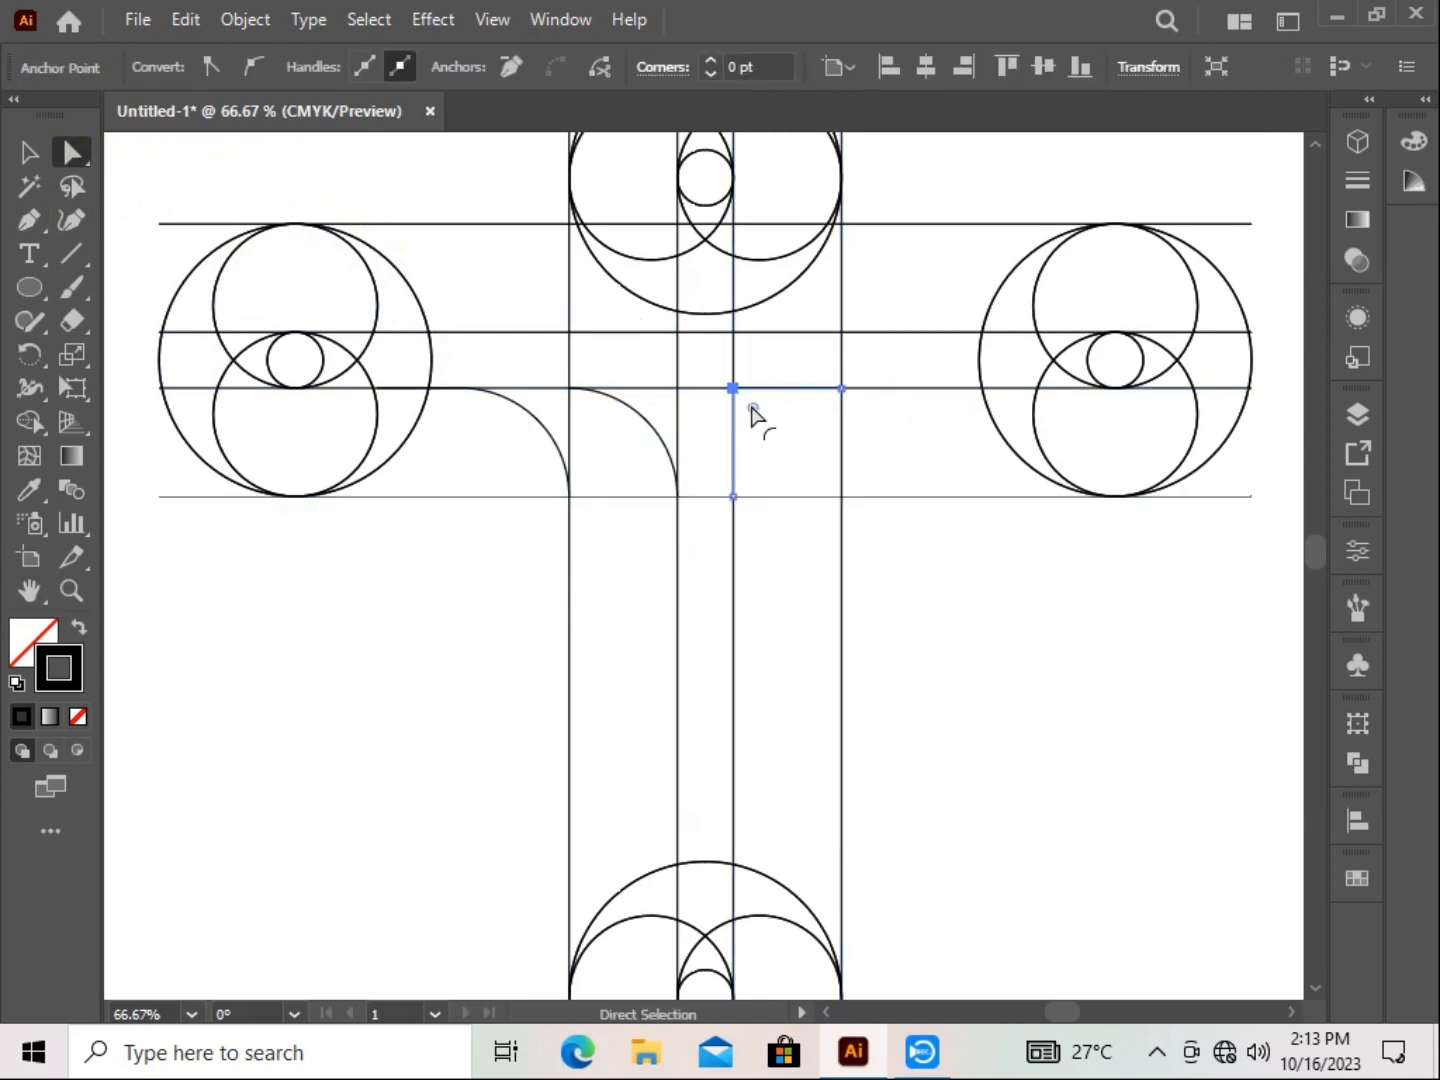
pyautogui.moveTo(751, 410); pyautogui.dragTo(776, 430)
pyautogui.click(186, 20)
pyautogui.click(301, 247)
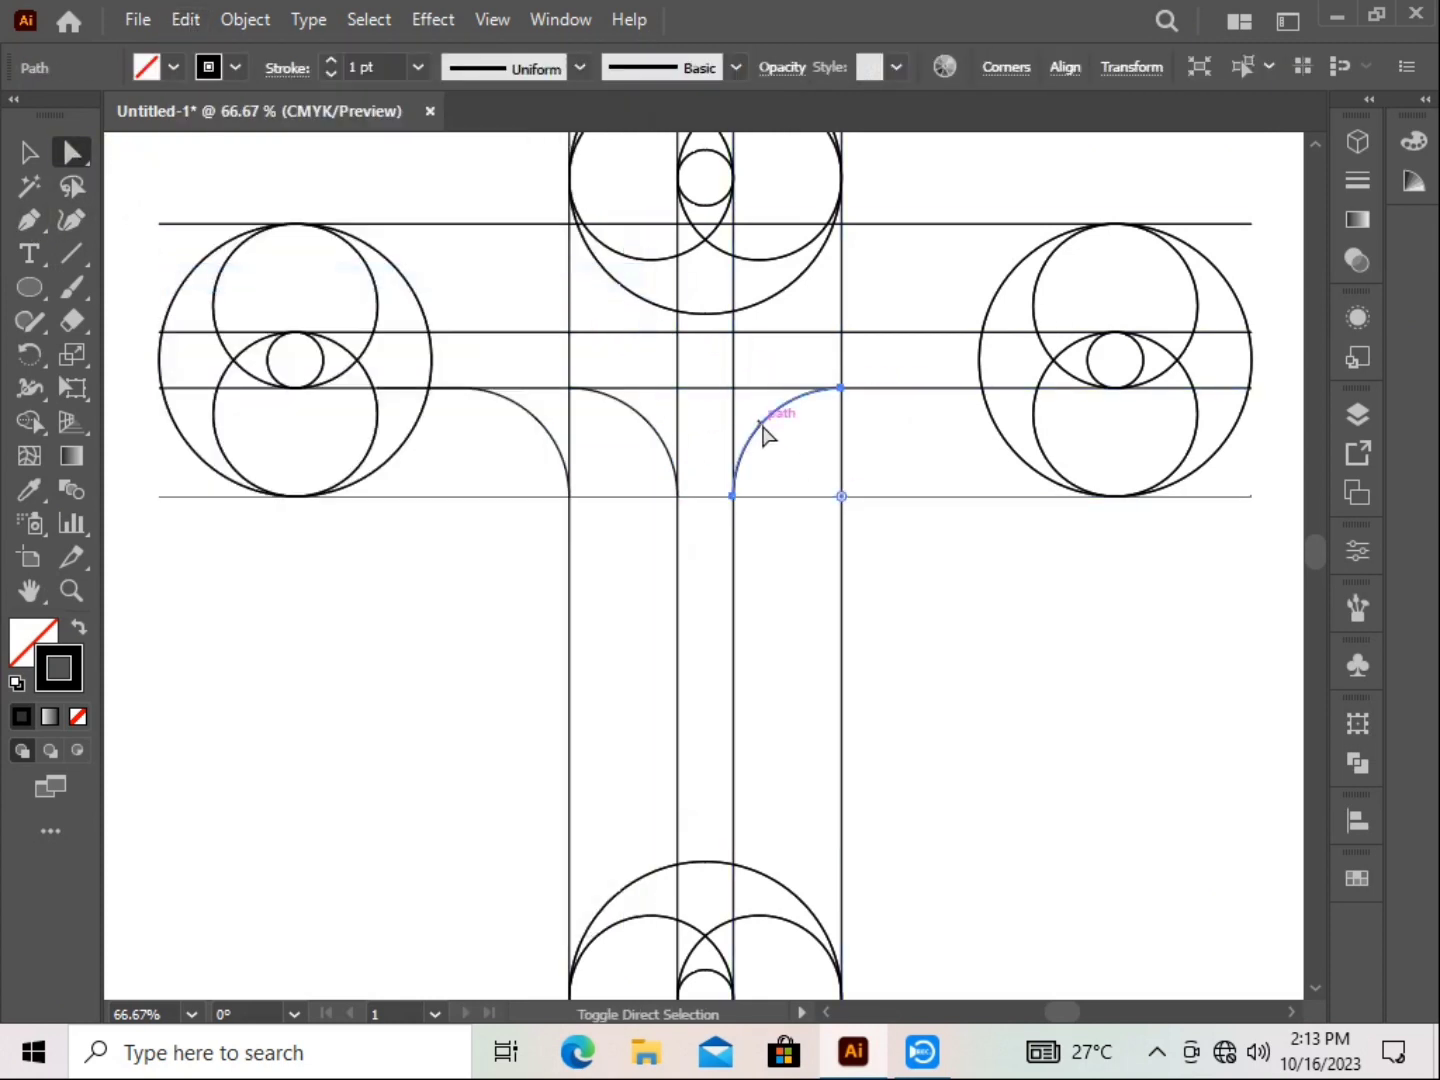
# Alt-drag a copy of the arc lower down the stem.
pyautogui.click(763, 426)
pyautogui.press('v')
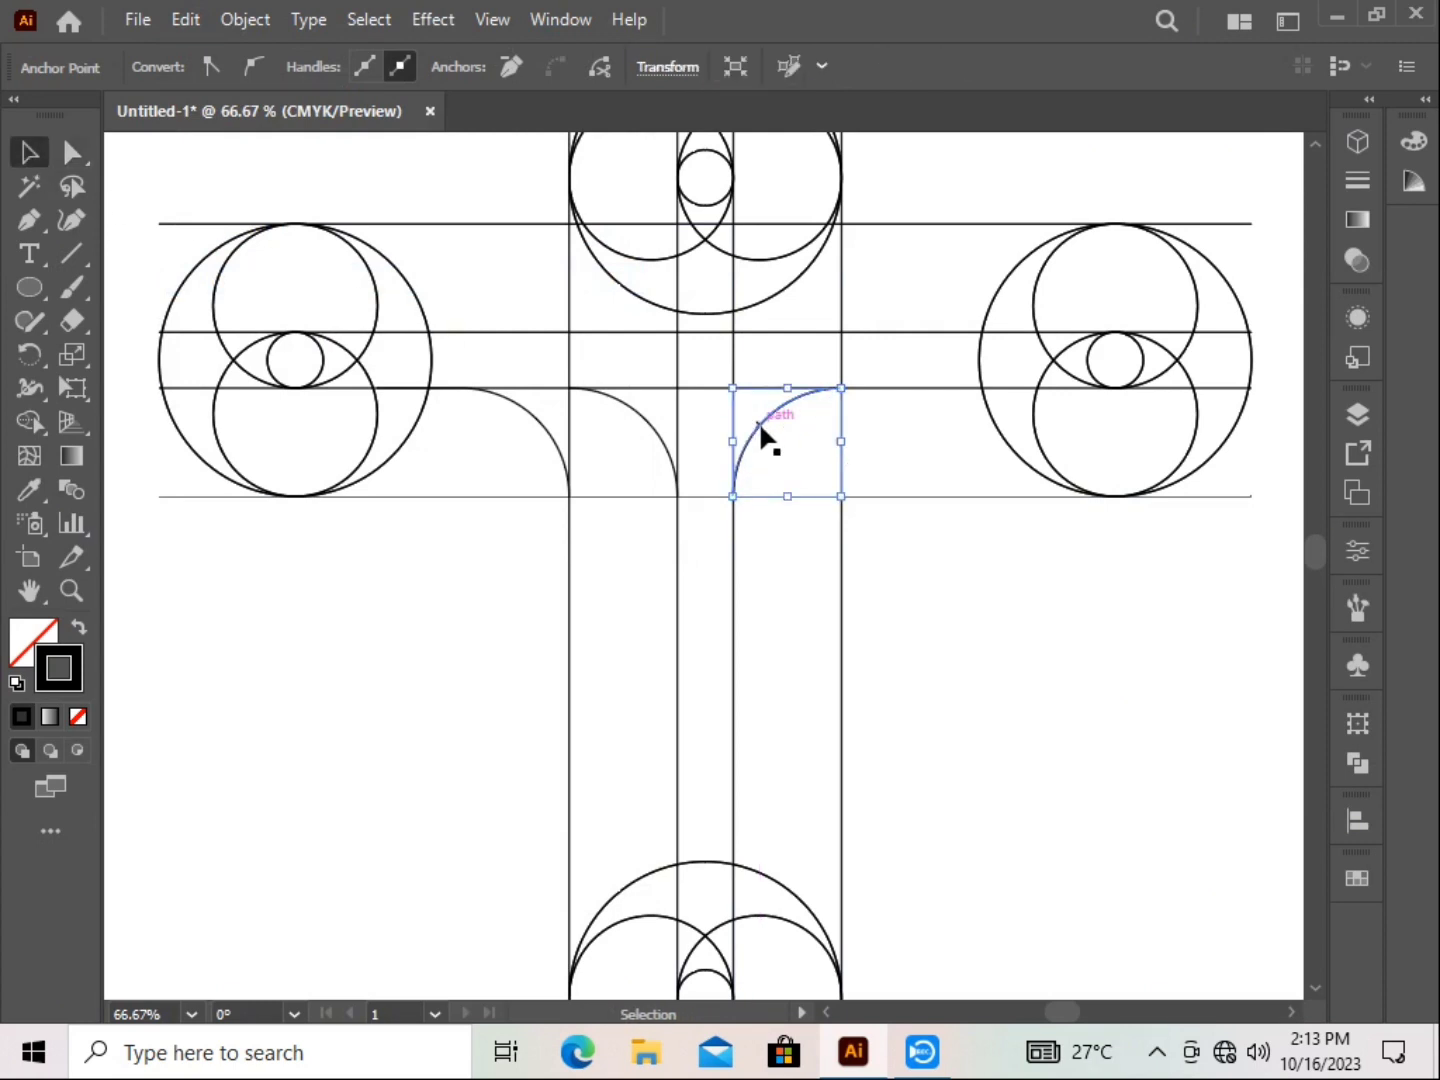
pyautogui.moveTo(762, 425); pyautogui.dragTo(760, 532)
pyautogui.keyDown('alt'); pyautogui.scroll(-1, 900, 620); pyautogui.keyUp('alt')
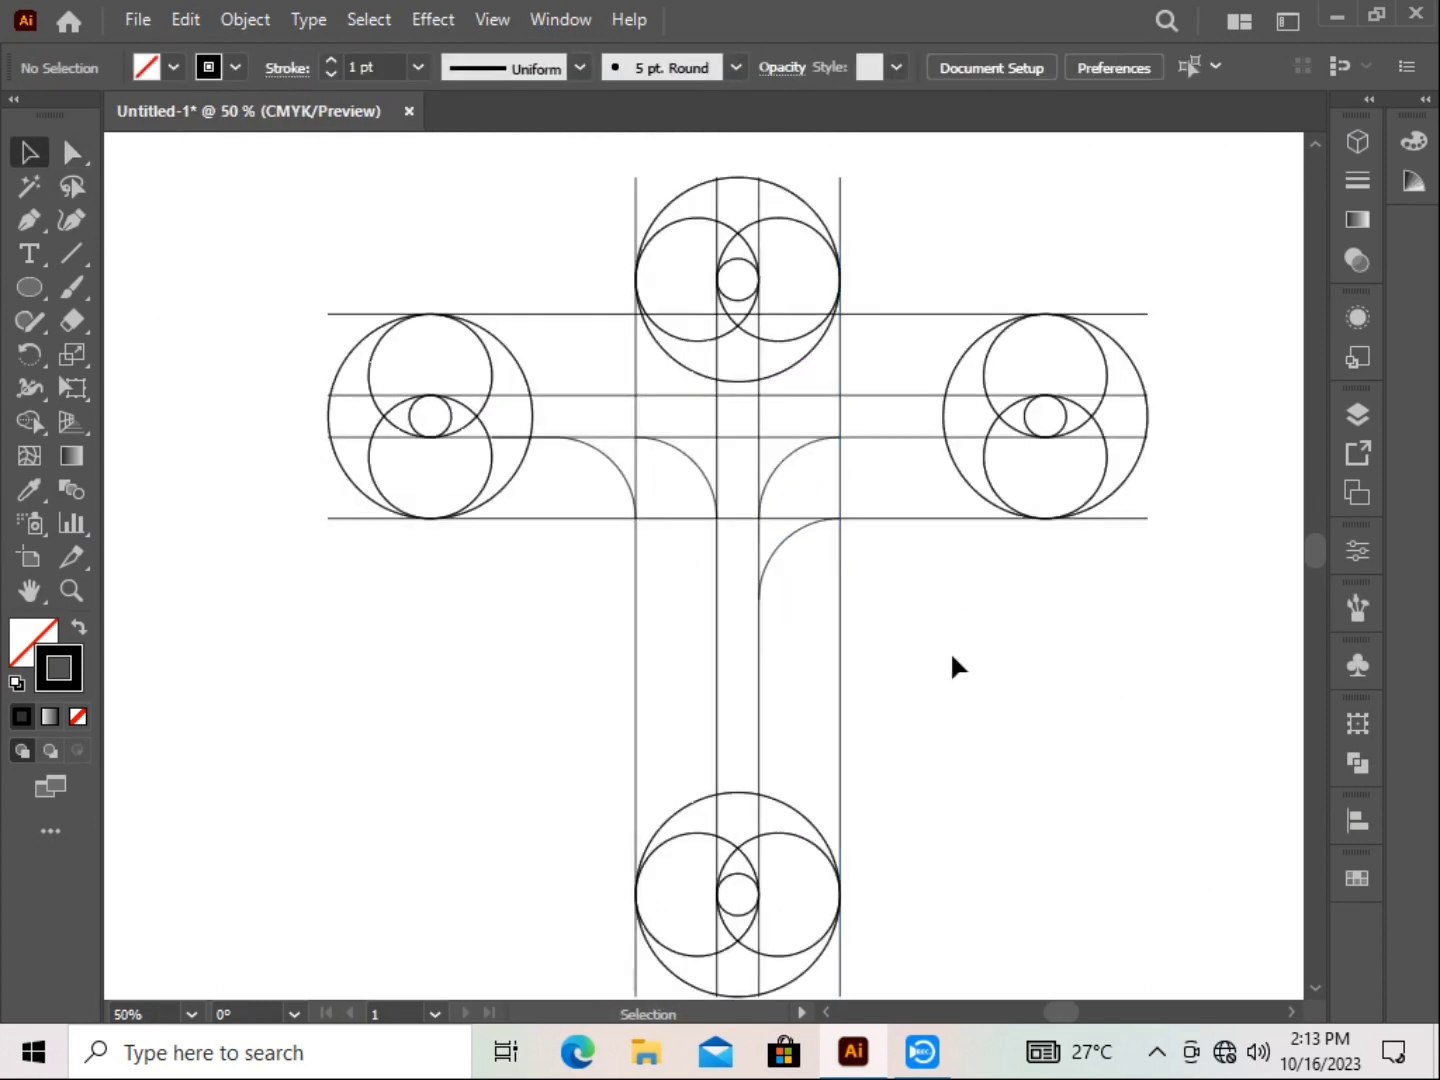
pyautogui.keyDown('alt'); pyautogui.scroll(-1, 941, 641); pyautogui.keyUp('alt')
# Select all and use Shape Builder to merge the left arm regions into one cyan shape.
pyautogui.hotkey('ctrl', 'a')
pyautogui.click(29, 421)
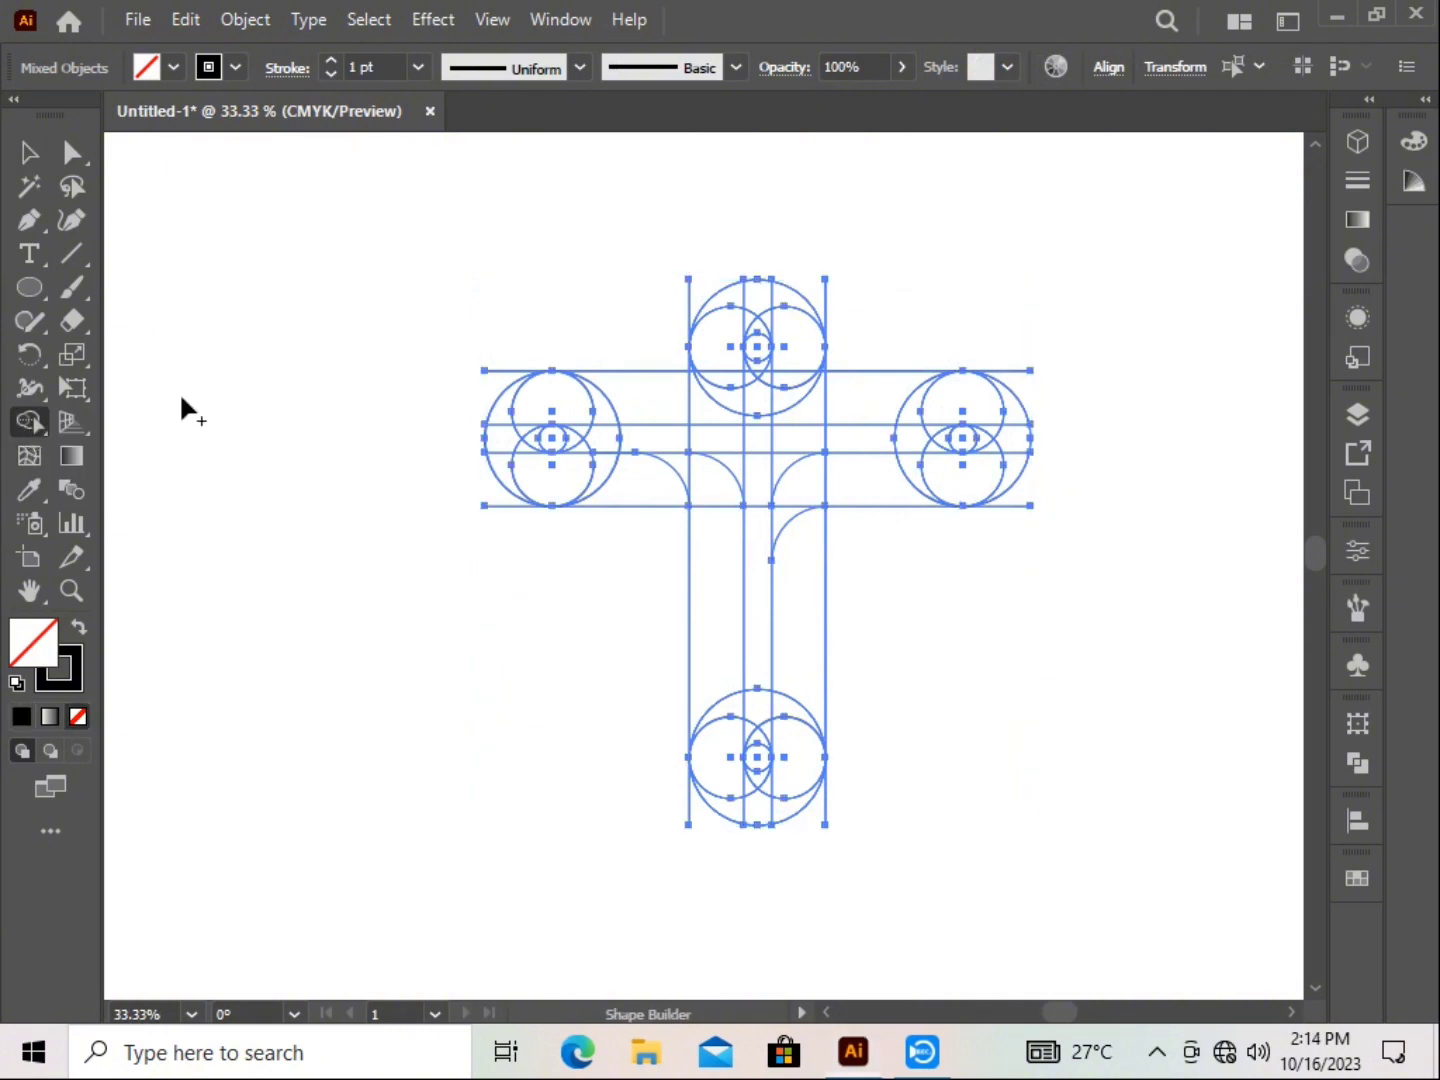
pyautogui.click(149, 68)
pyautogui.click(157, 113)
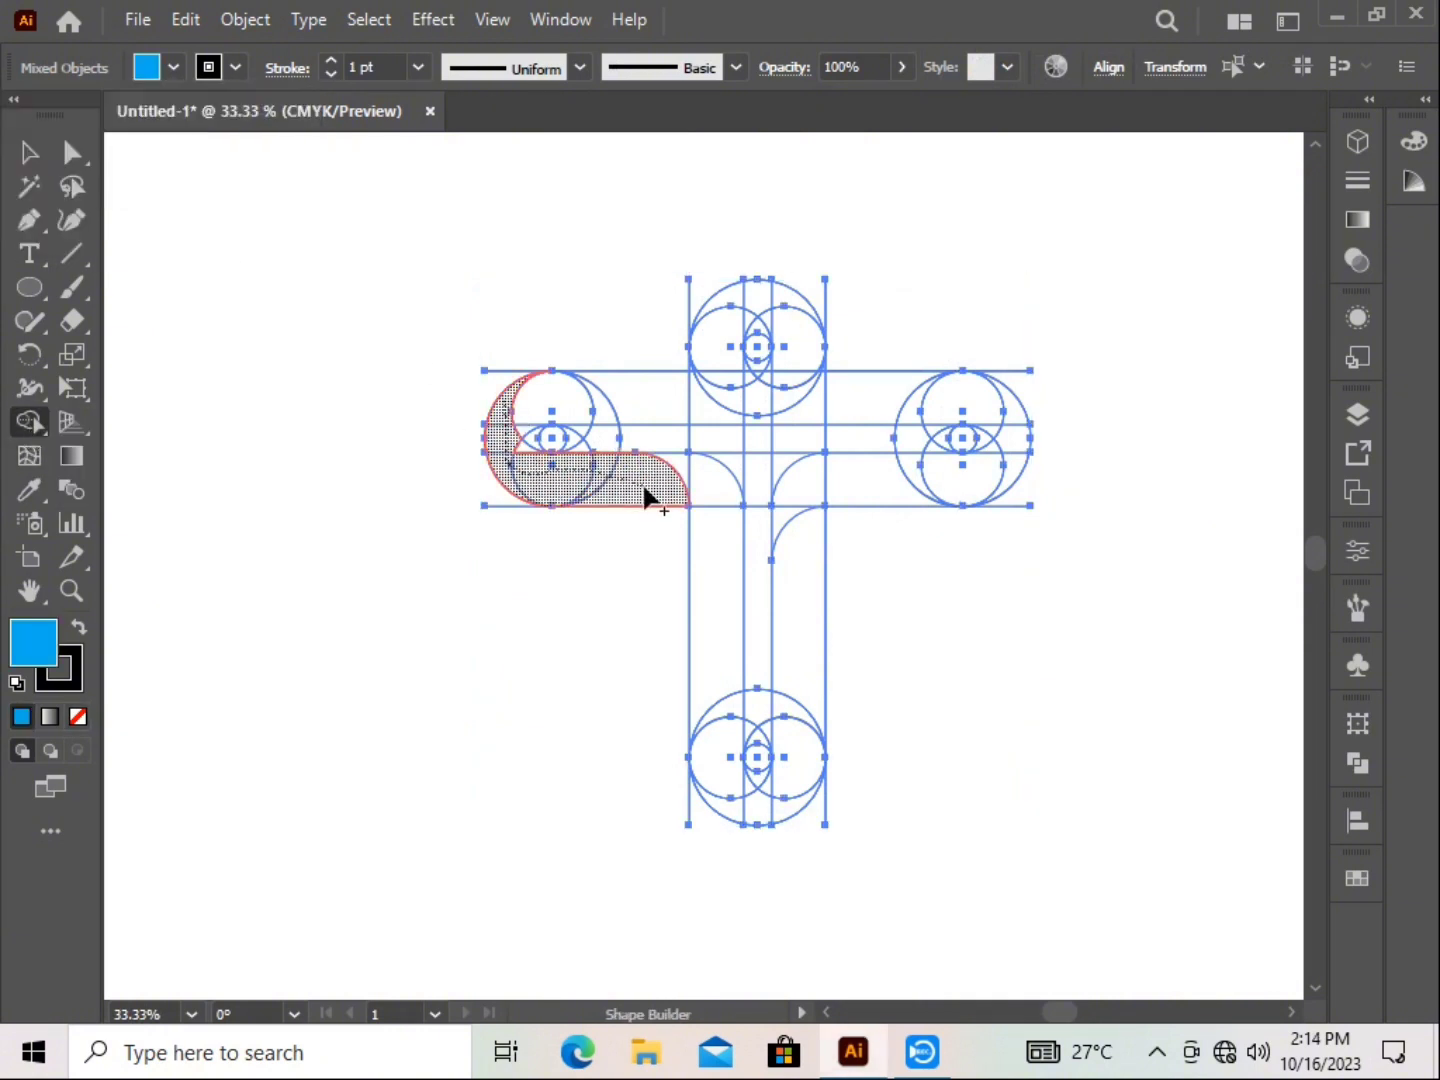
pyautogui.moveTo(645, 495); pyautogui.dragTo(537, 460)
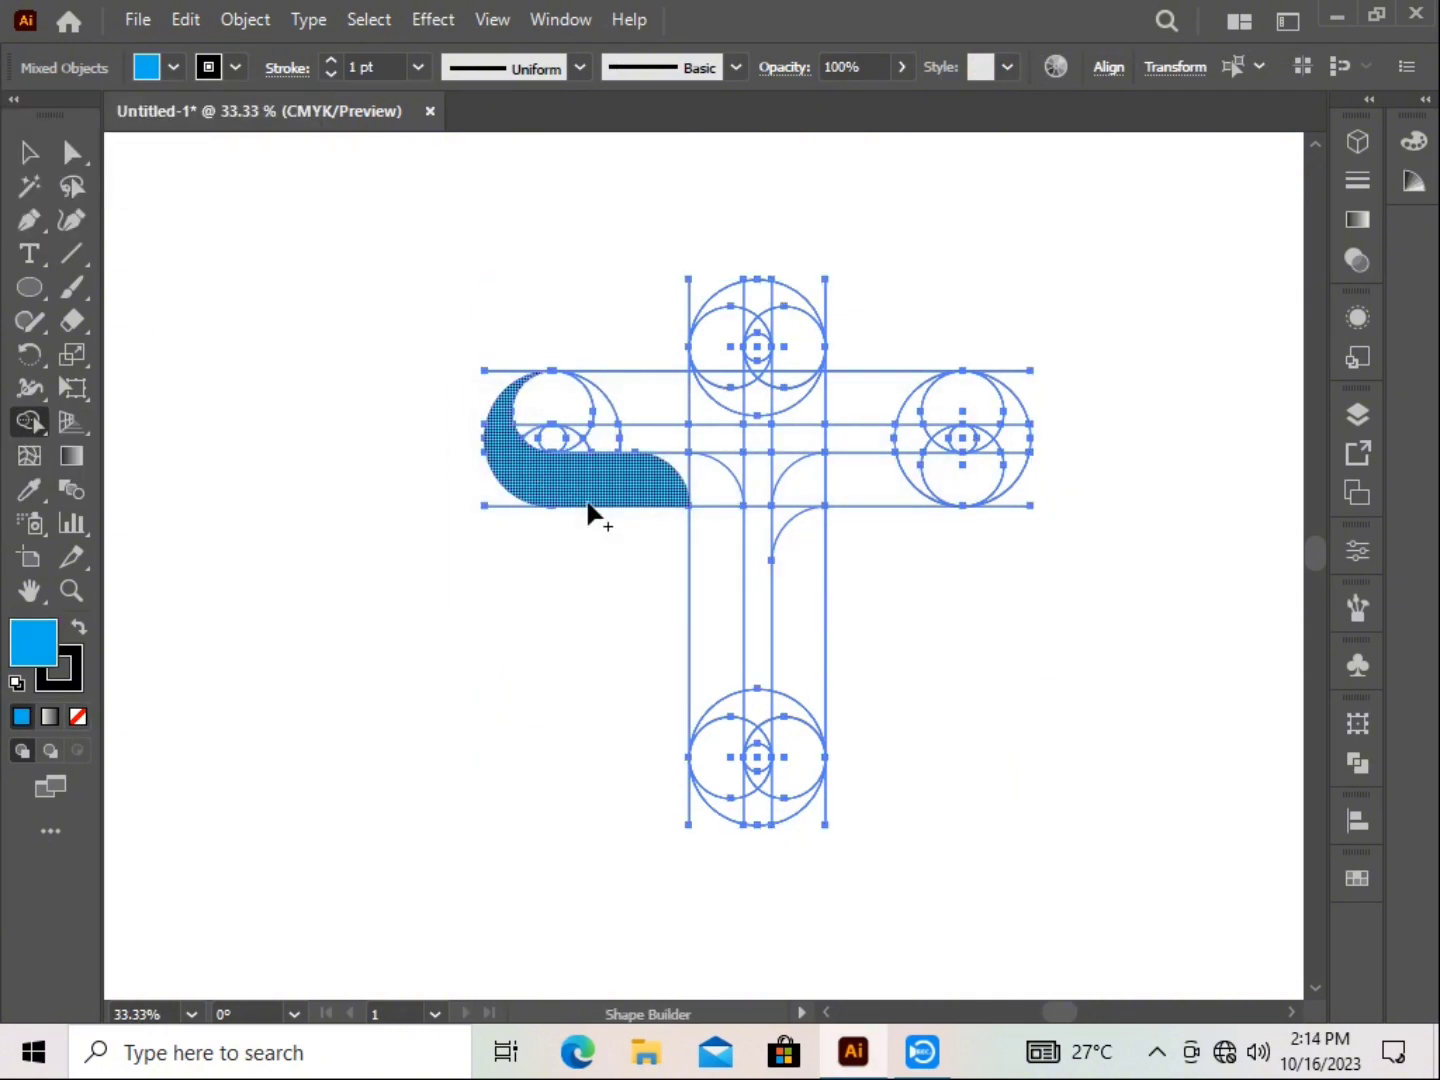
# Merge the left stem regions and its bottom corner into one dark blue shape.
pyautogui.click(146, 67)
pyautogui.click(173, 113)
pyautogui.moveTo(660, 458)
pyautogui.mouseDown()
pyautogui.moveTo(747, 833)
pyautogui.moveTo(689, 708)
pyautogui.mouseUp()
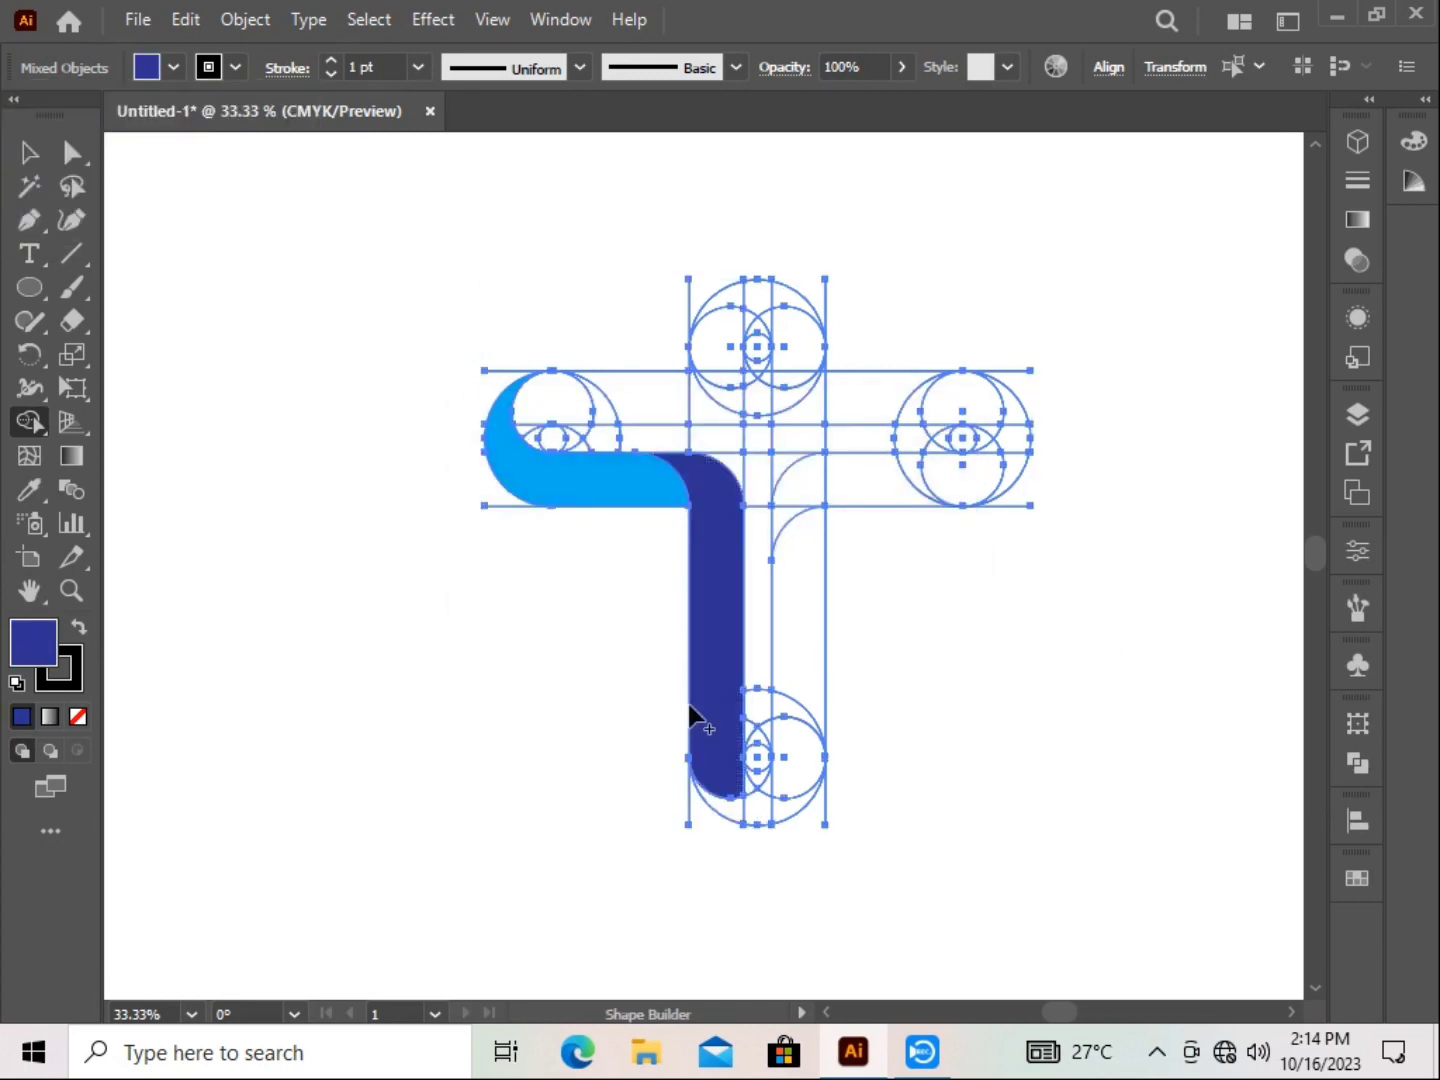
pyautogui.click(746, 785)
# Merge the right stem and bottom curve into green, and the right arm into darker green.
pyautogui.click(174, 68)
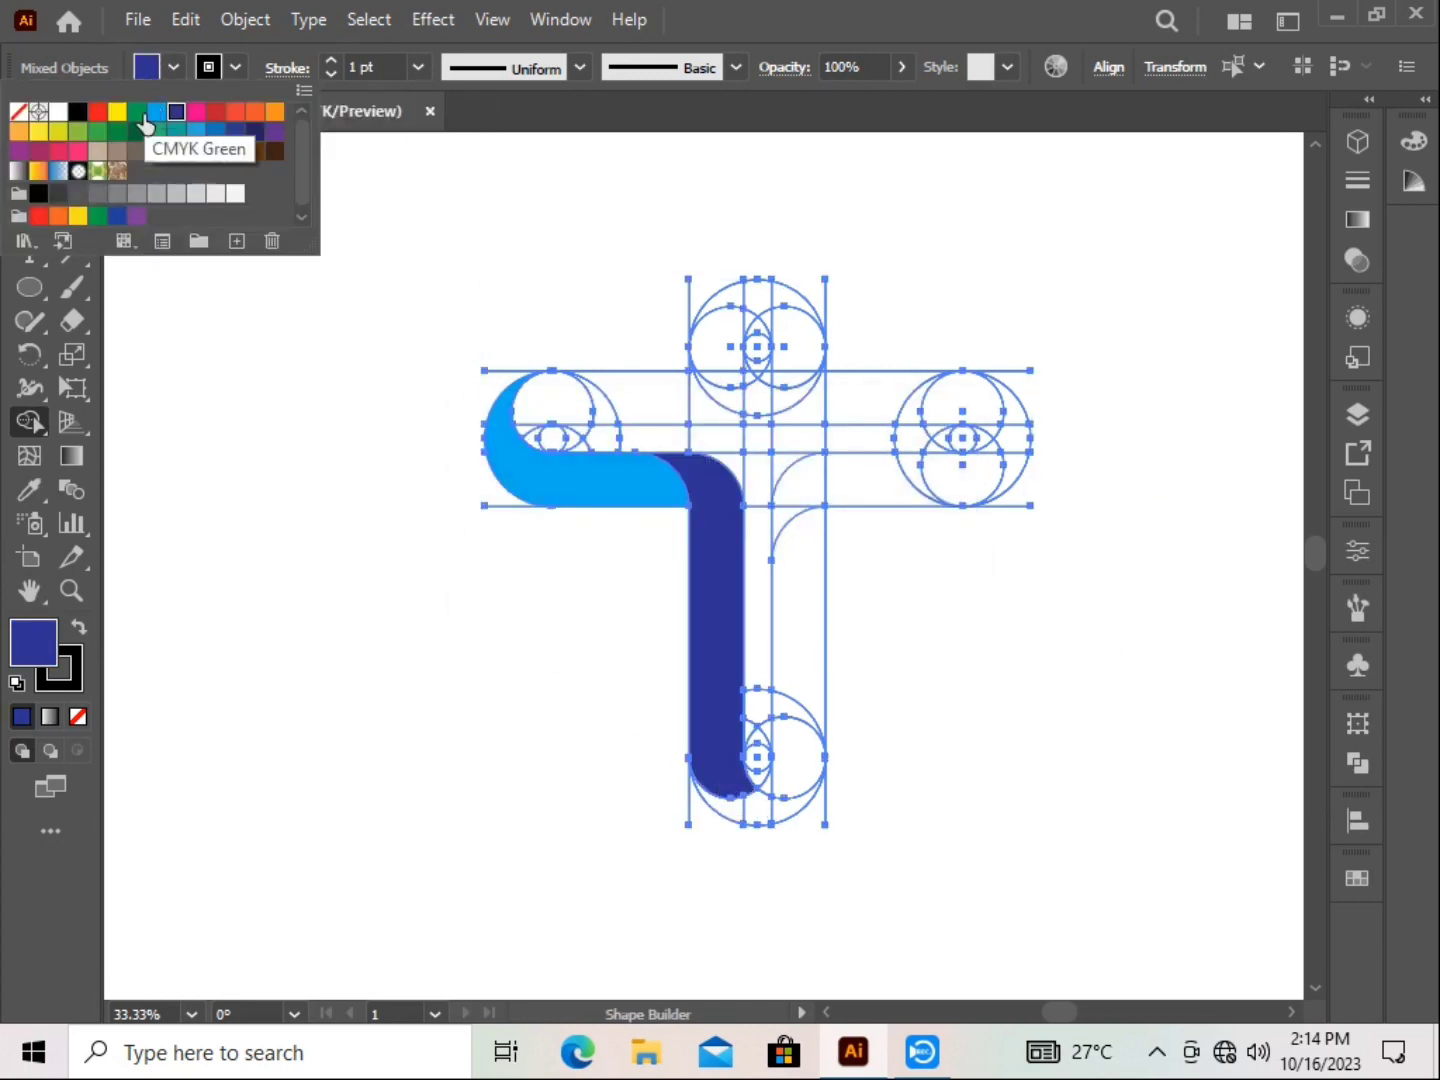
pyautogui.click(175, 112)
pyautogui.moveTo(770, 801); pyautogui.dragTo(800, 618)
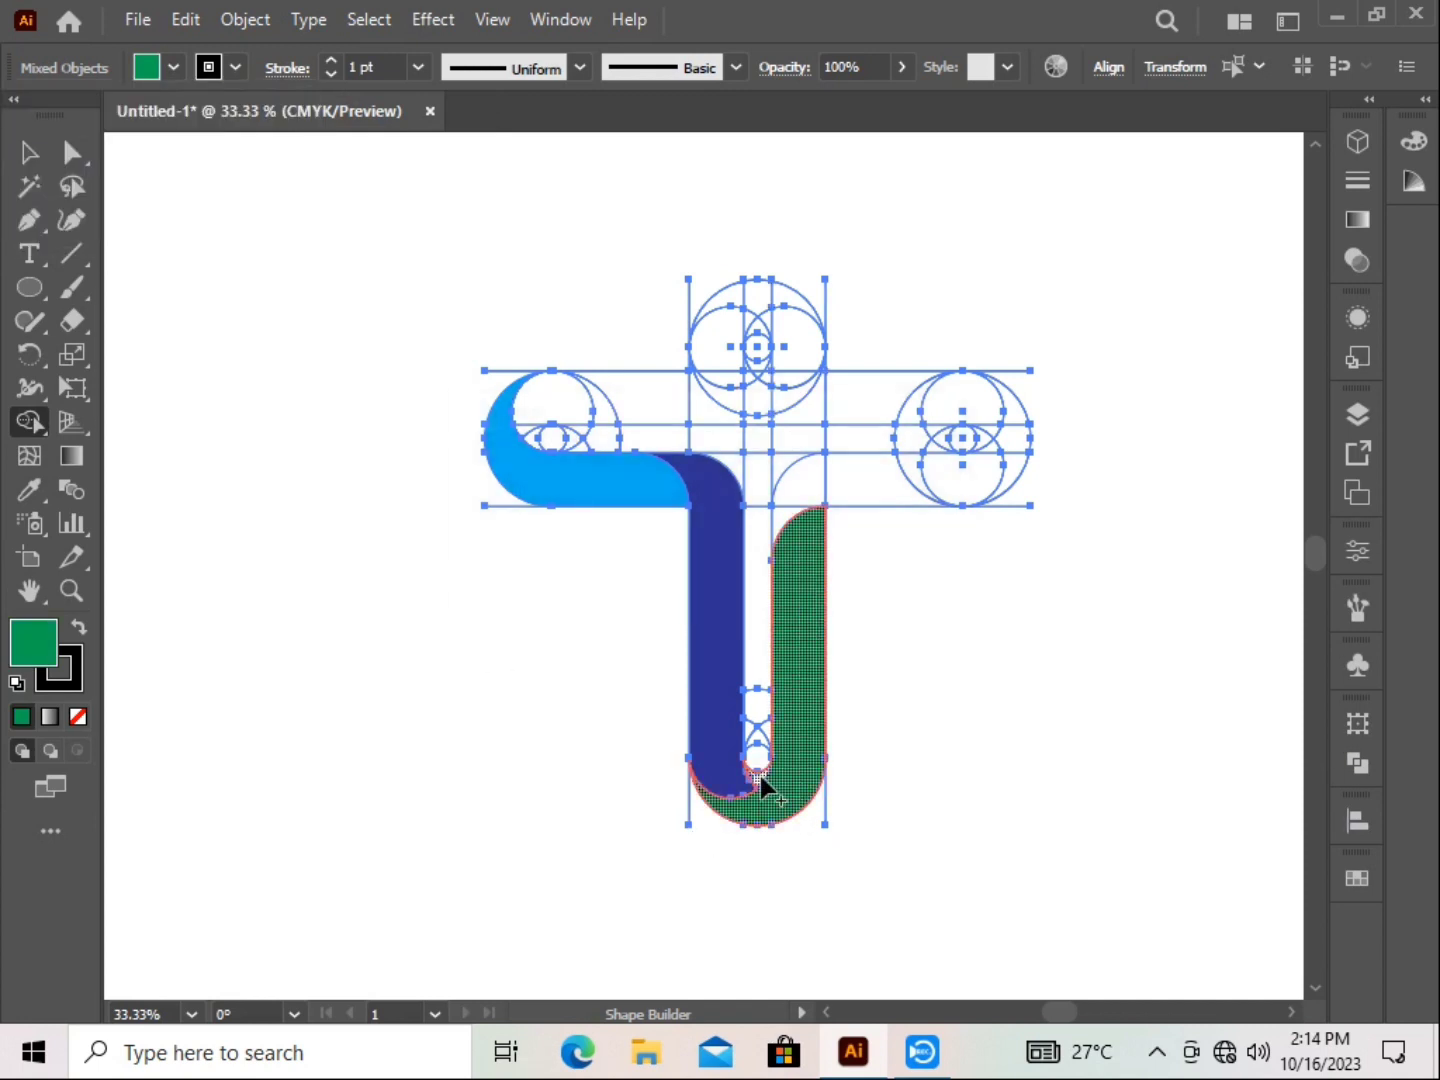
pyautogui.click(146, 70)
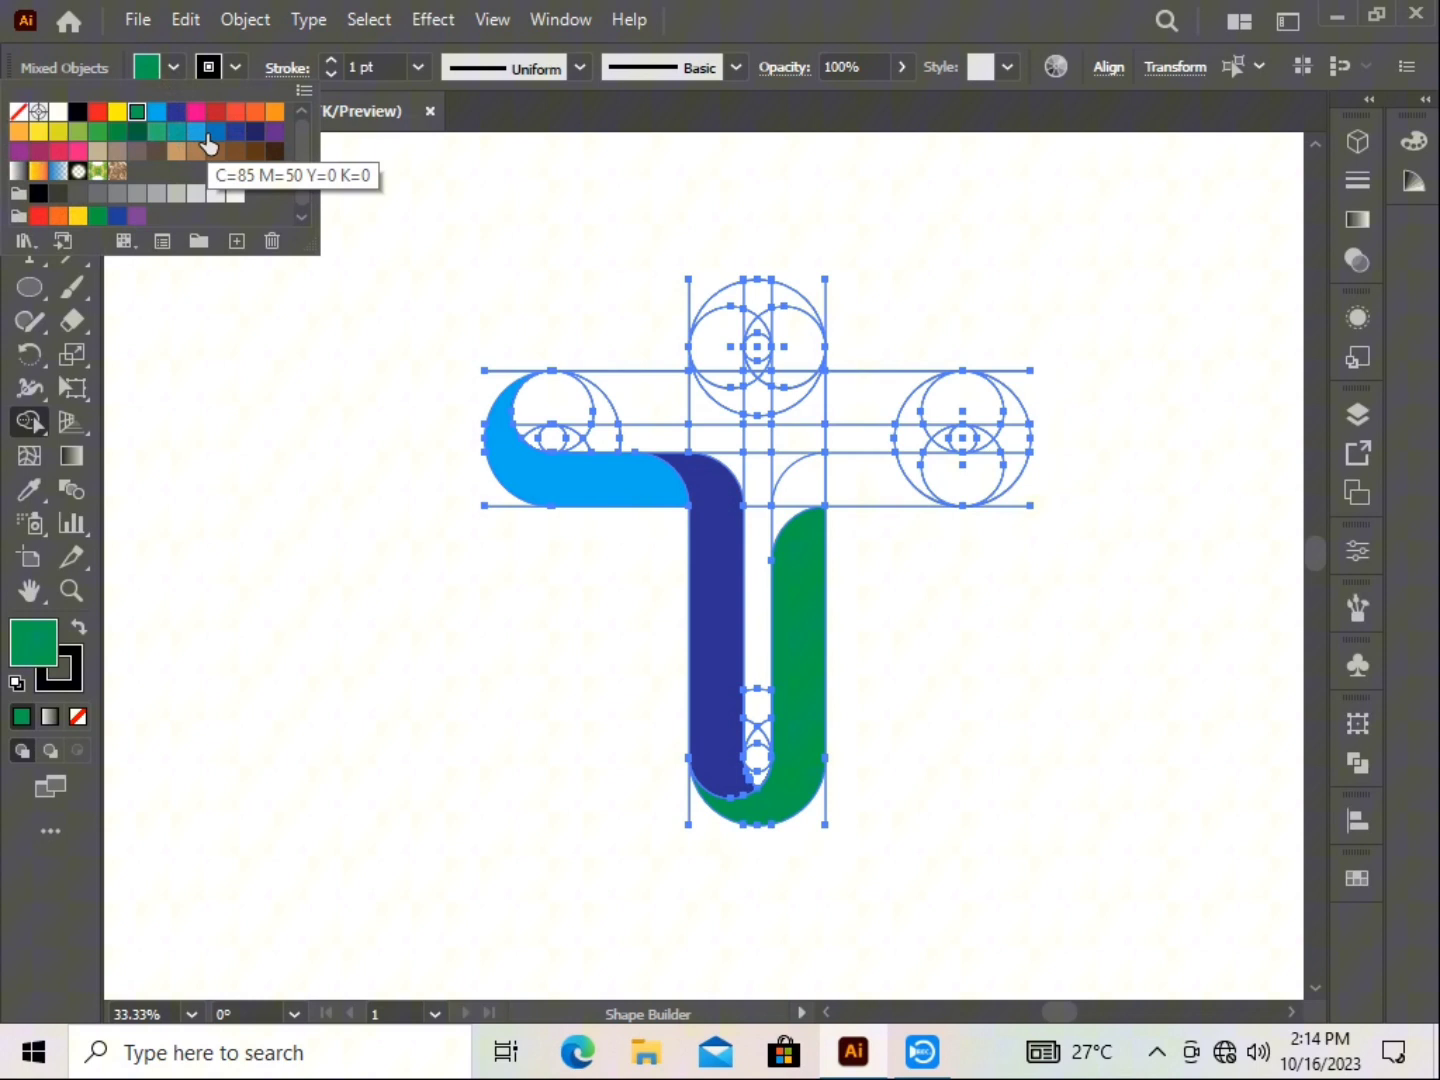
pyautogui.click(128, 140)
pyautogui.click(945, 488)
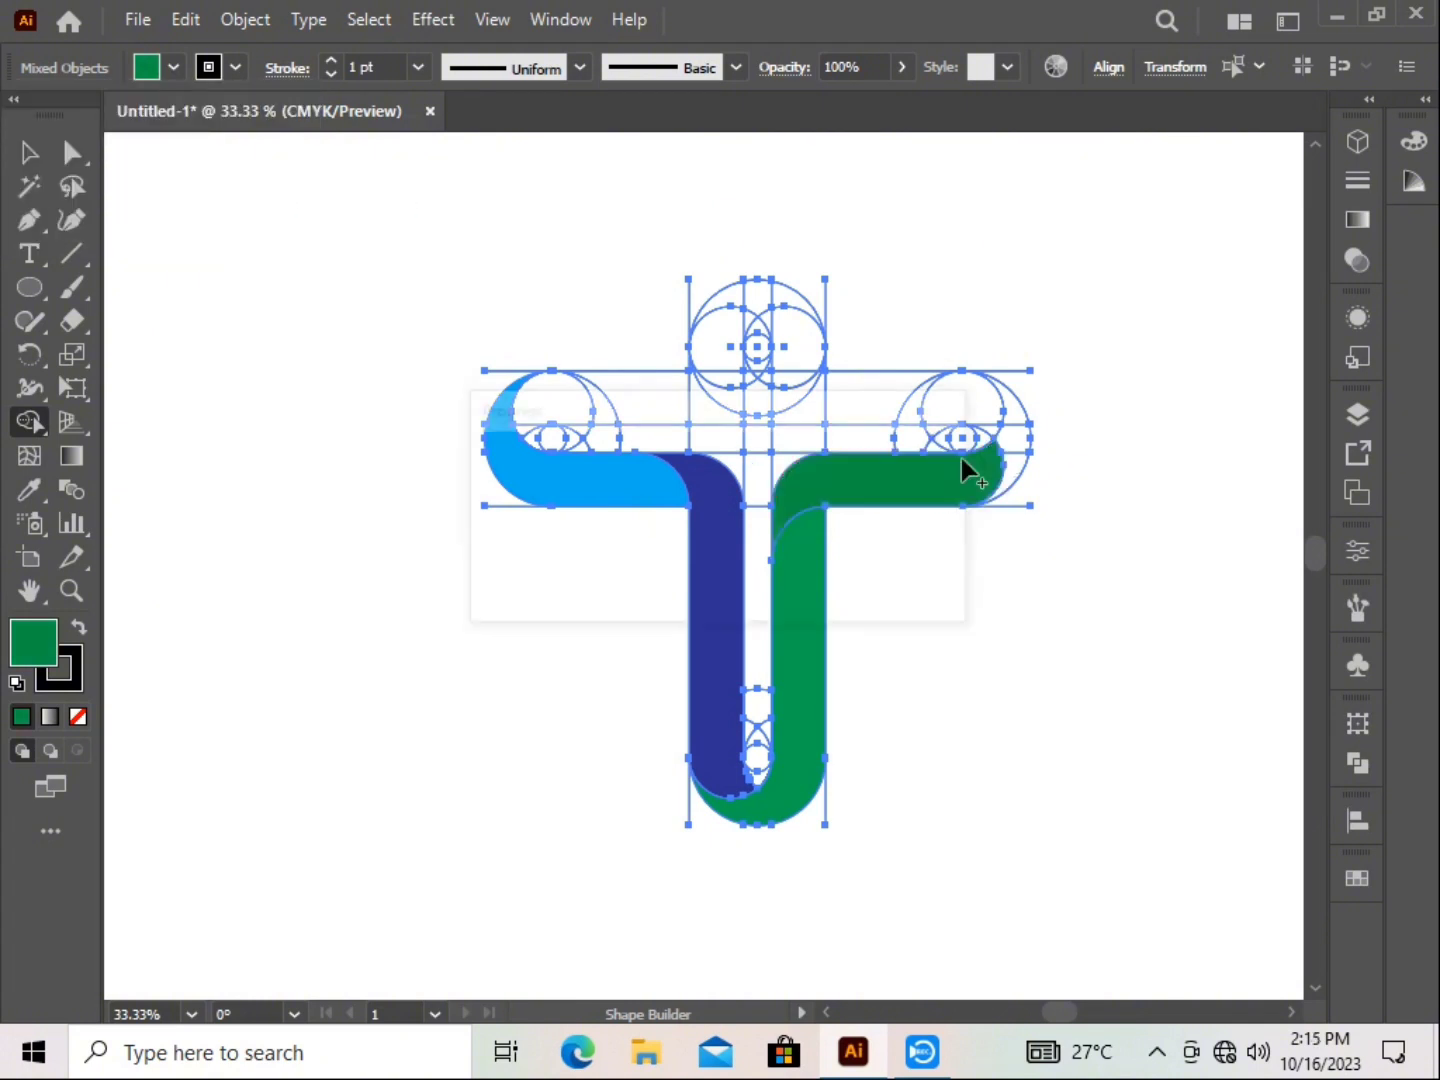
# Merge the top arm pieces into one red band, undoing an accidental red fill on the right arm.
pyautogui.click(146, 67)
pyautogui.click(102, 124)
pyautogui.click(995, 480)
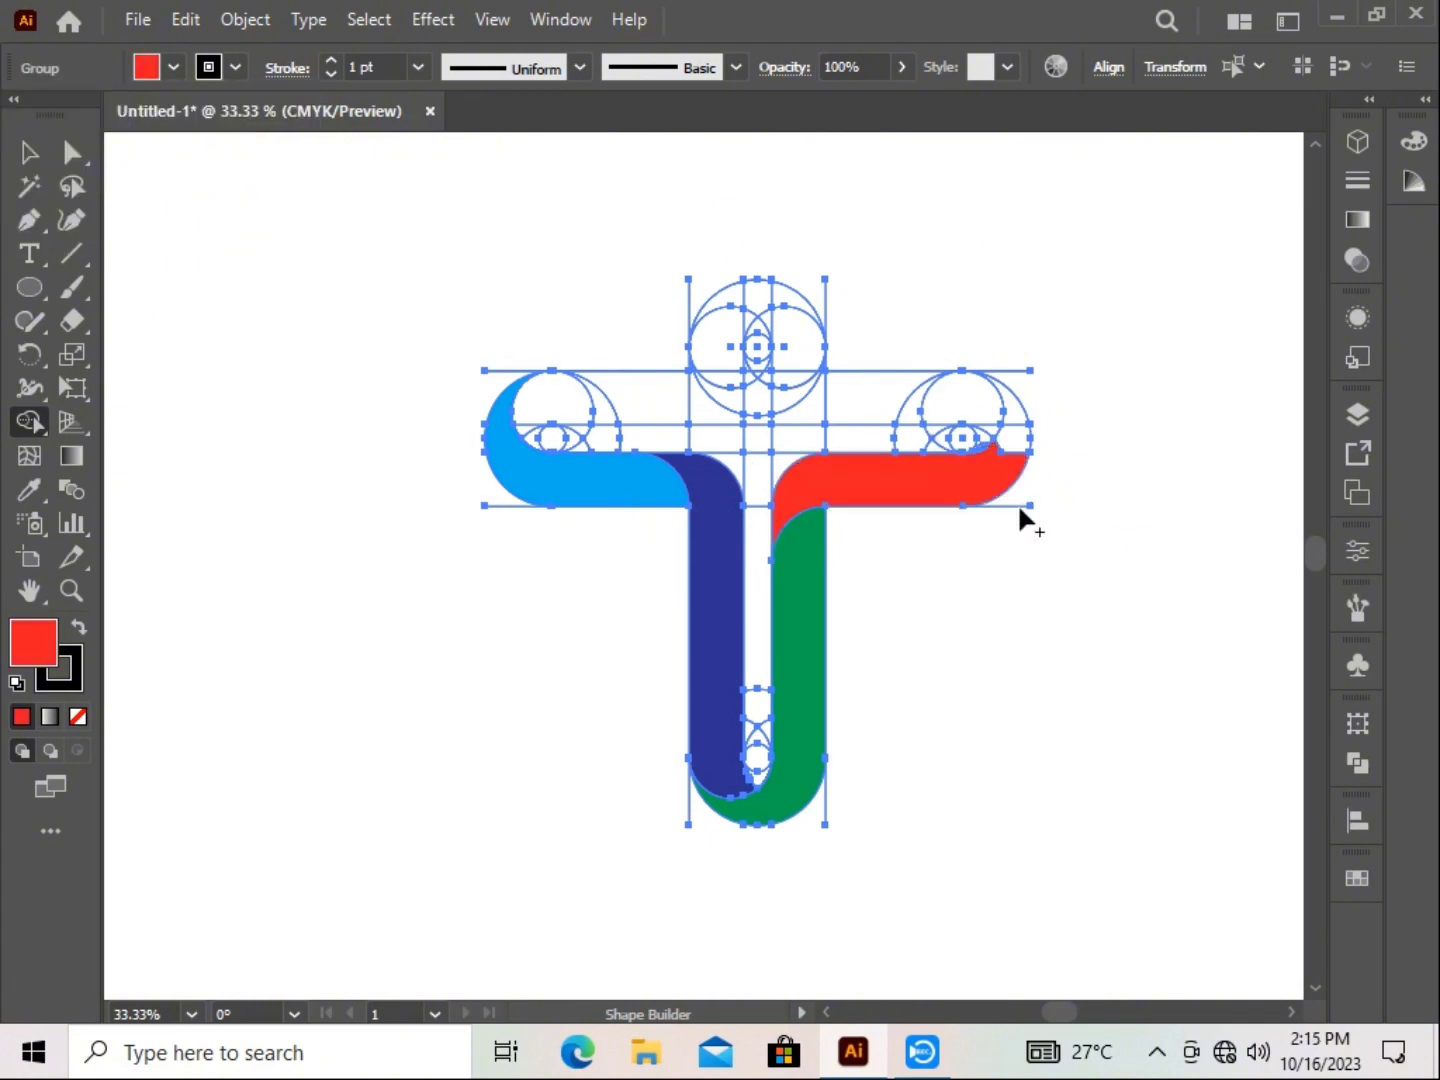
pyautogui.hotkey('ctrl', 'z')
pyautogui.moveTo(1010, 408); pyautogui.dragTo(725, 422)
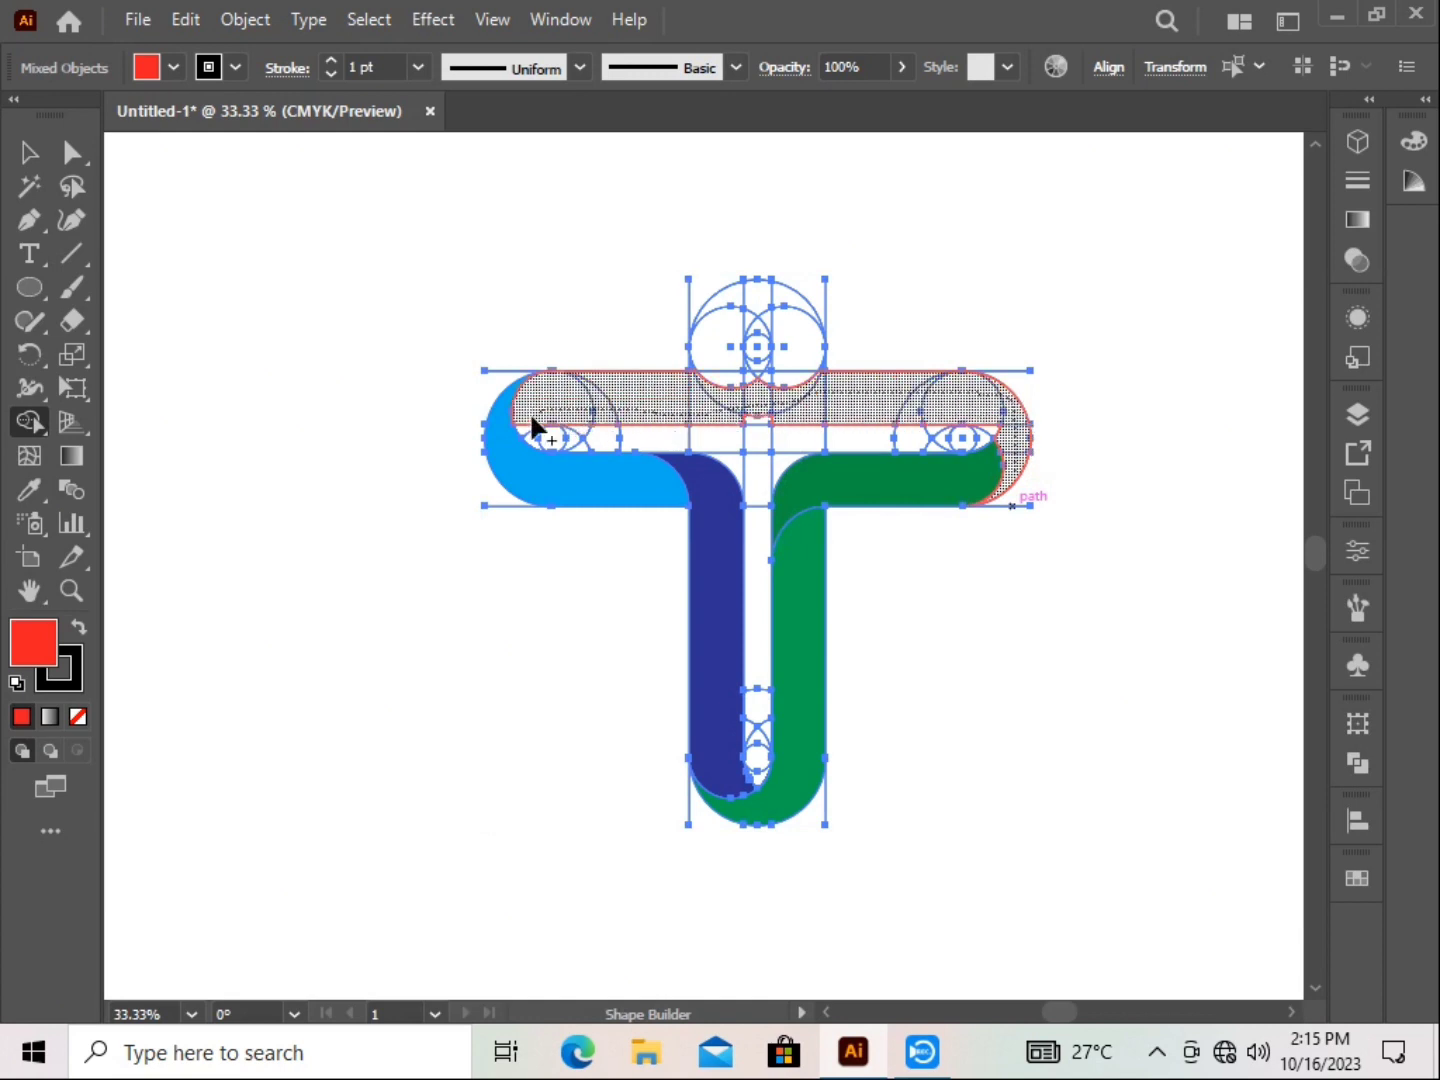
pyautogui.moveTo(532, 419); pyautogui.dragTo(536, 422)
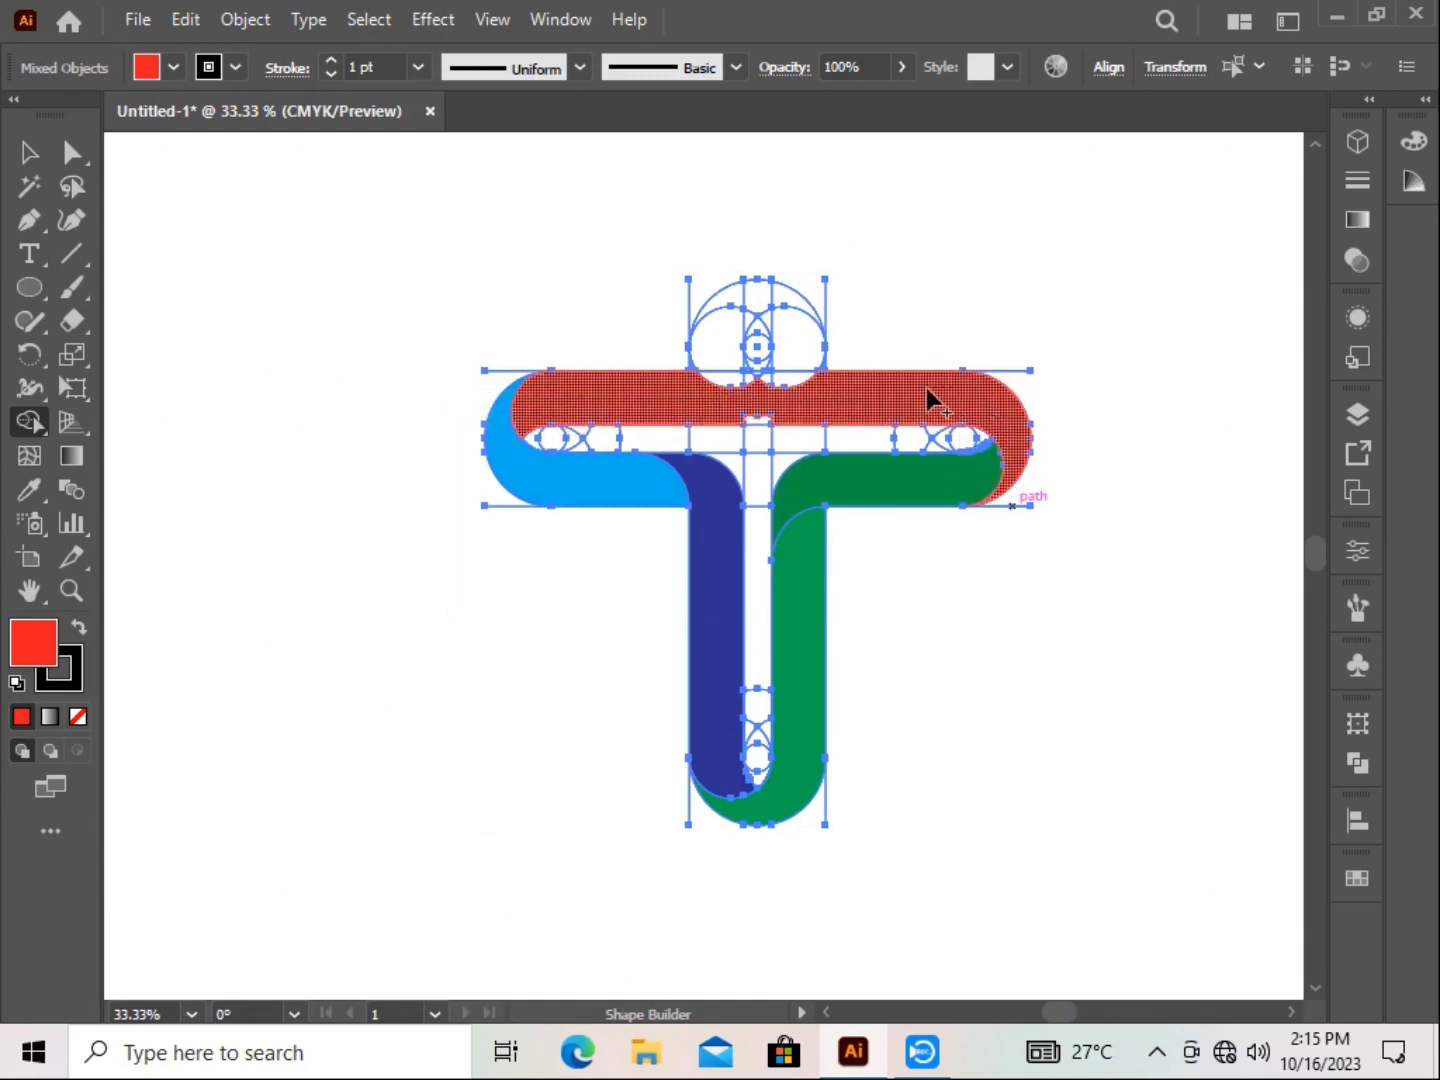
pyautogui.moveTo(728, 403); pyautogui.dragTo(730, 408)
pyautogui.press('v')
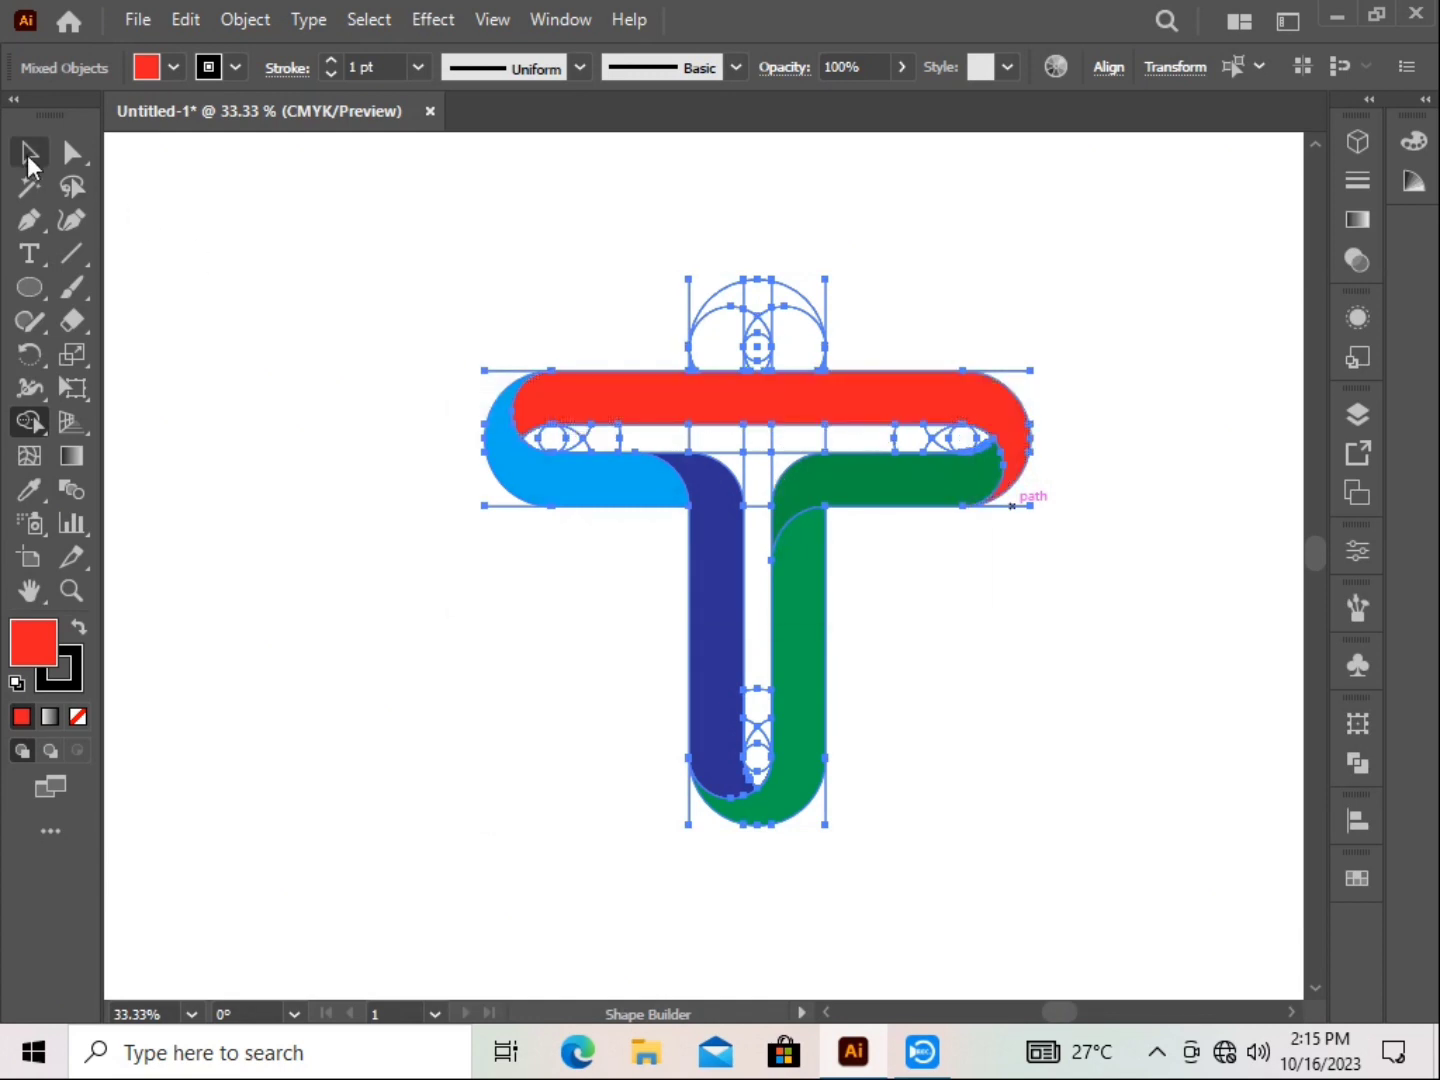
pyautogui.click(599, 648)
# Delete the construction circles and guide lines with Magic Wand and Delete.
pyautogui.click(761, 322)
pyautogui.press('Delete')
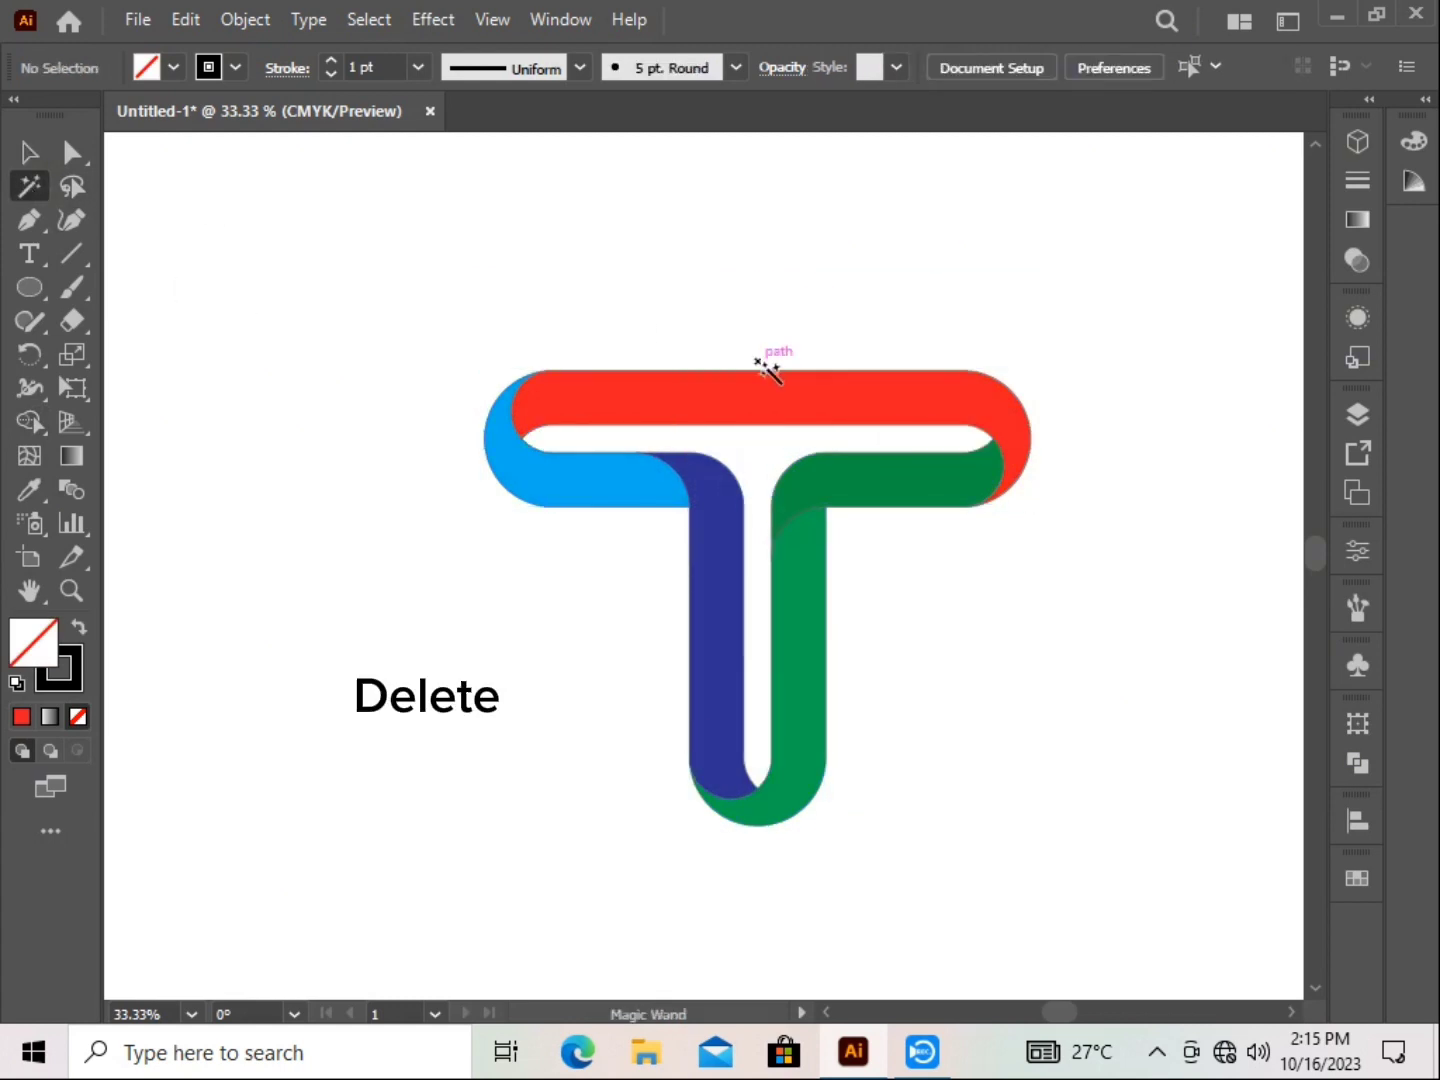
pyautogui.click(788, 531)
pyautogui.click(311, 585)
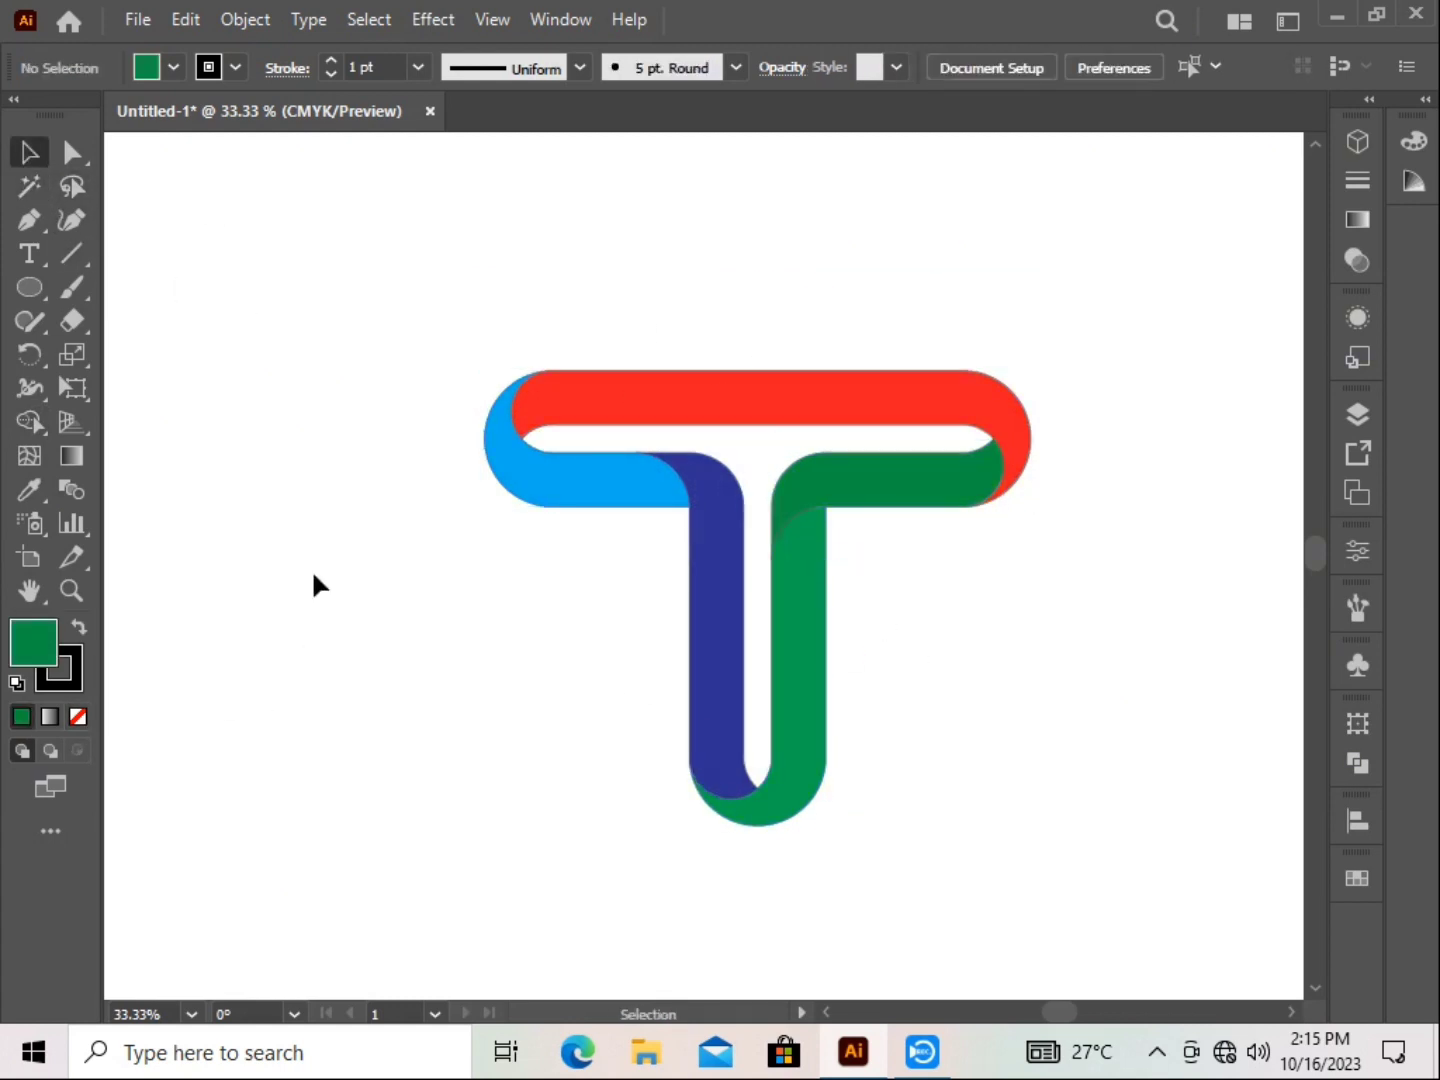
# Stretch the whole T taller and move it up and to the left.
pyautogui.hotkey('ctrl', 'a')
pyautogui.moveTo(758, 826); pyautogui.dragTo(759, 928)
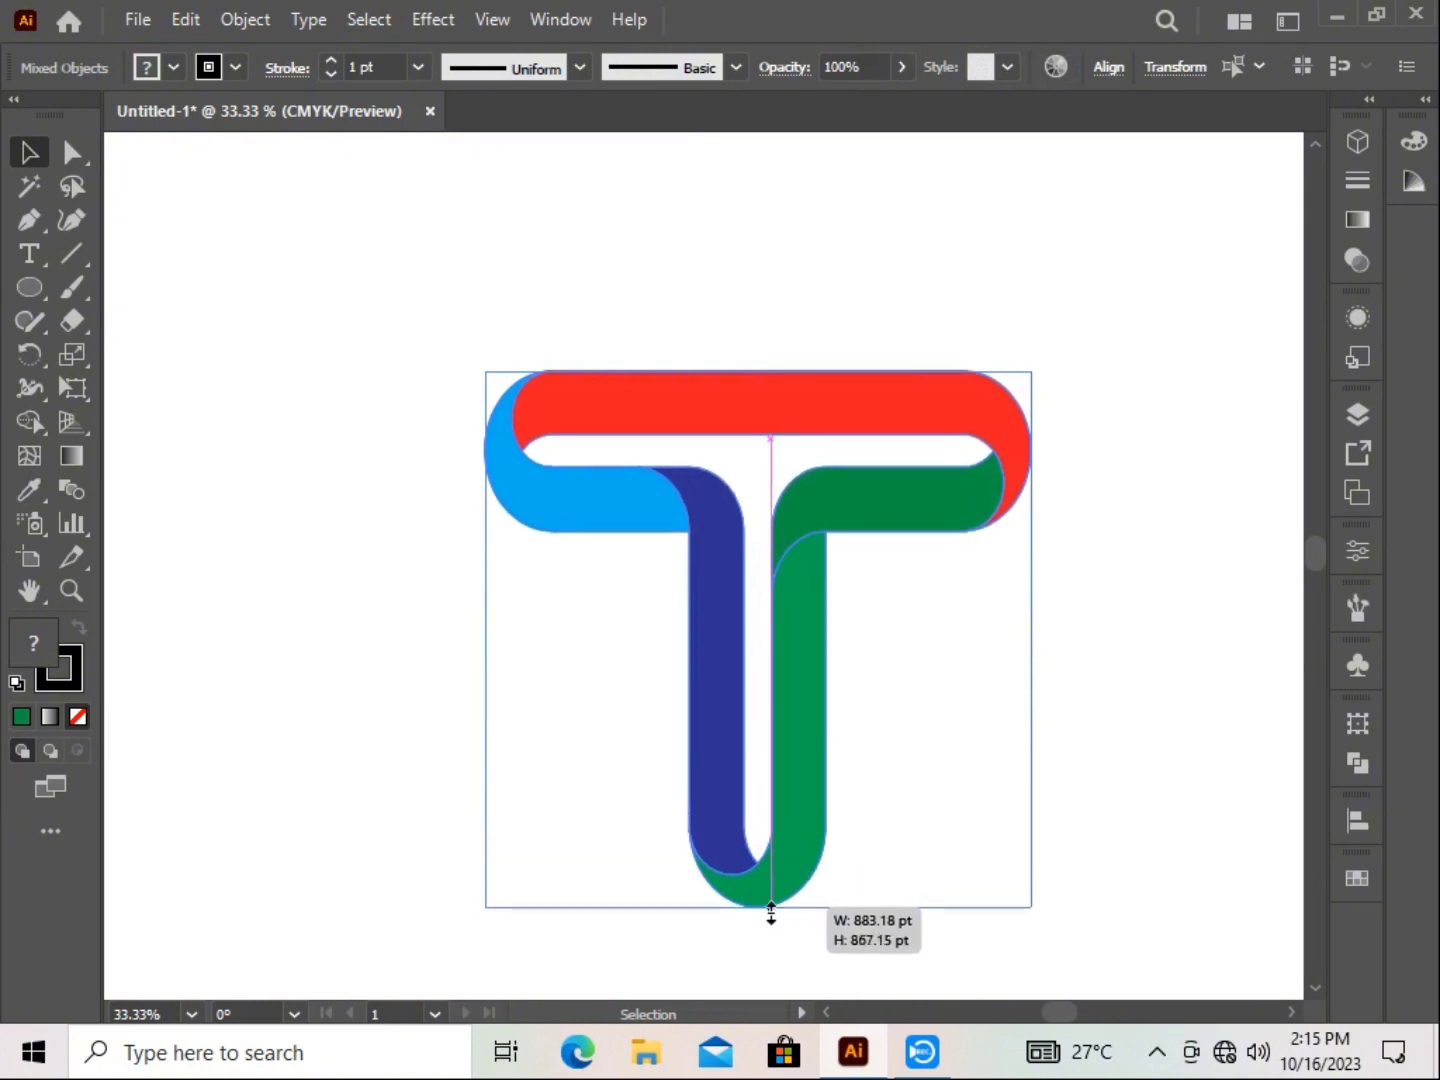
pyautogui.click(875, 794)
pyautogui.hotkey('ctrl', 'a')
pyautogui.moveTo(808, 745); pyautogui.dragTo(625, 670)
pyautogui.click(267, 296)
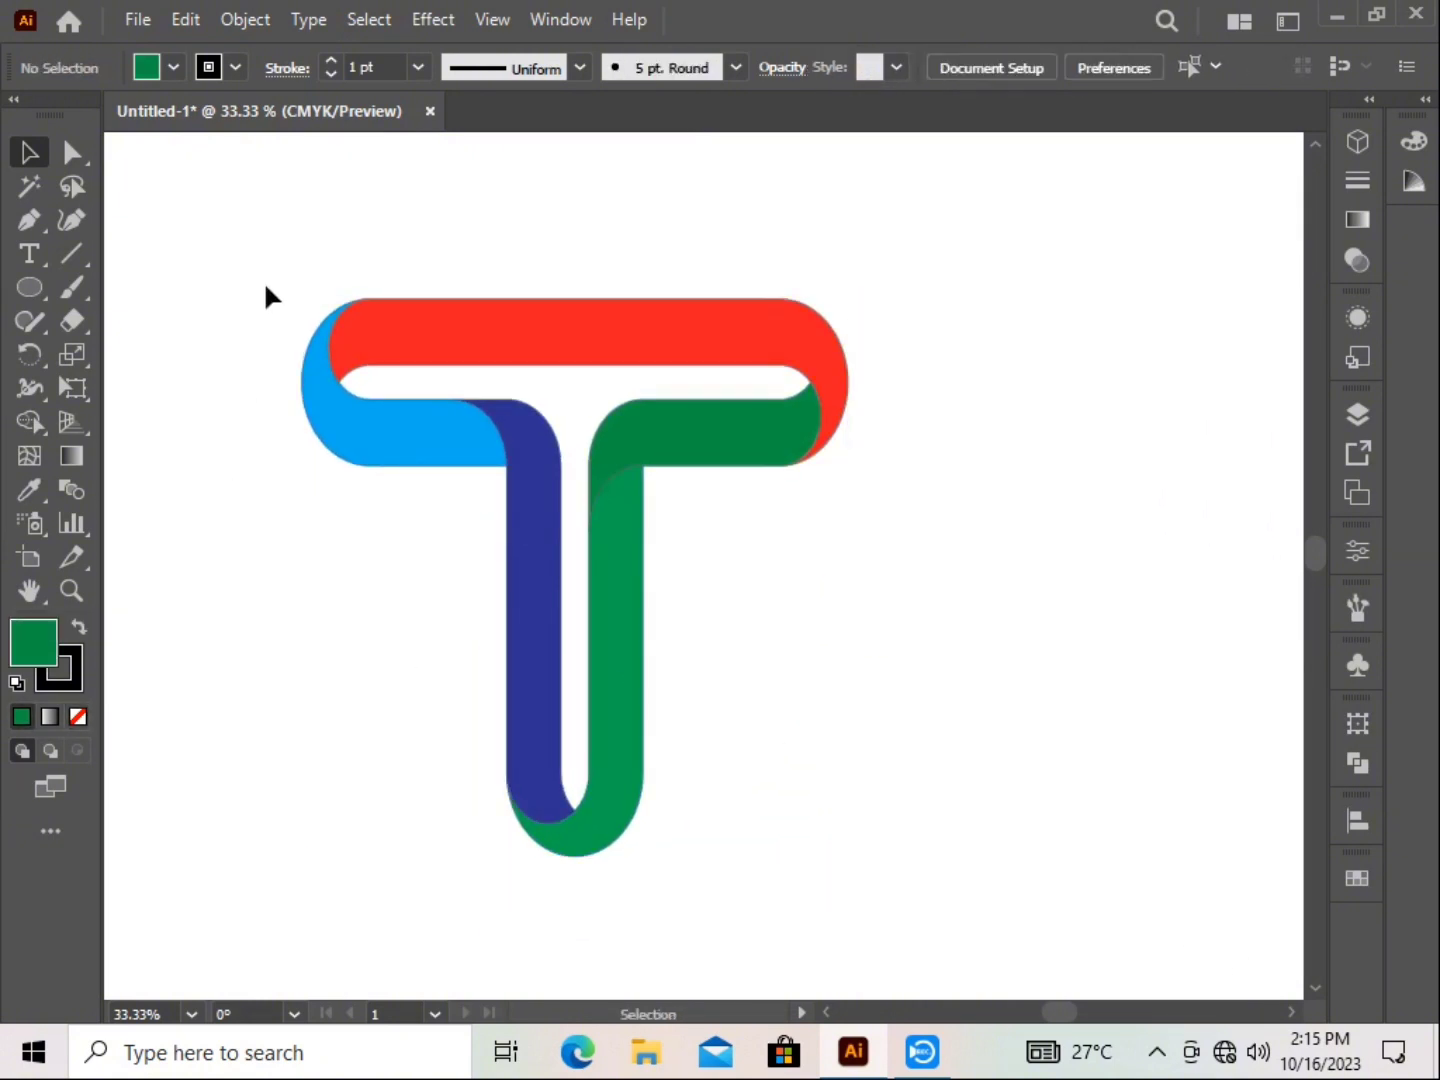
# Ungroup the T so each band can be selected separately.
pyautogui.hotkey('ctrl', 'a')
pyautogui.hotkey('ctrl', 'shift', 'a')
pyautogui.click(1334, 130)
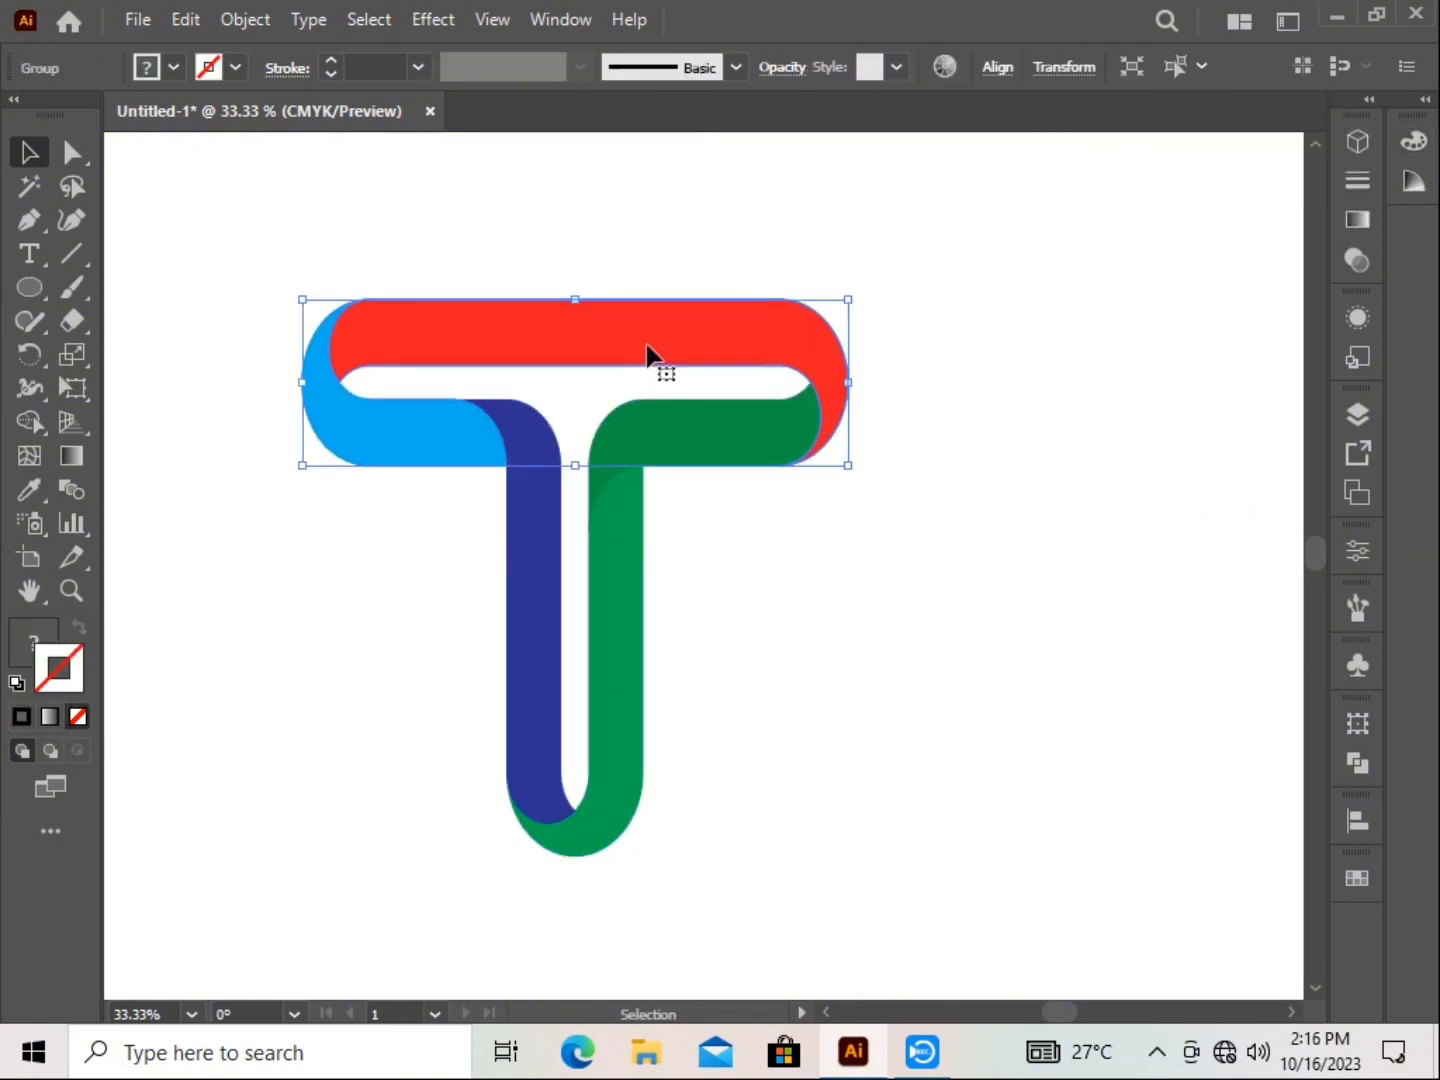
pyautogui.rightClick(646, 349)
pyautogui.click(769, 570)
pyautogui.rightClick(751, 364)
pyautogui.click(569, 720)
# Check the individual ungrouped pieces, then select the red top band and show the gradient settings.
pyautogui.rightClick(608, 218)
pyautogui.click(700, 453)
pyautogui.click(419, 428)
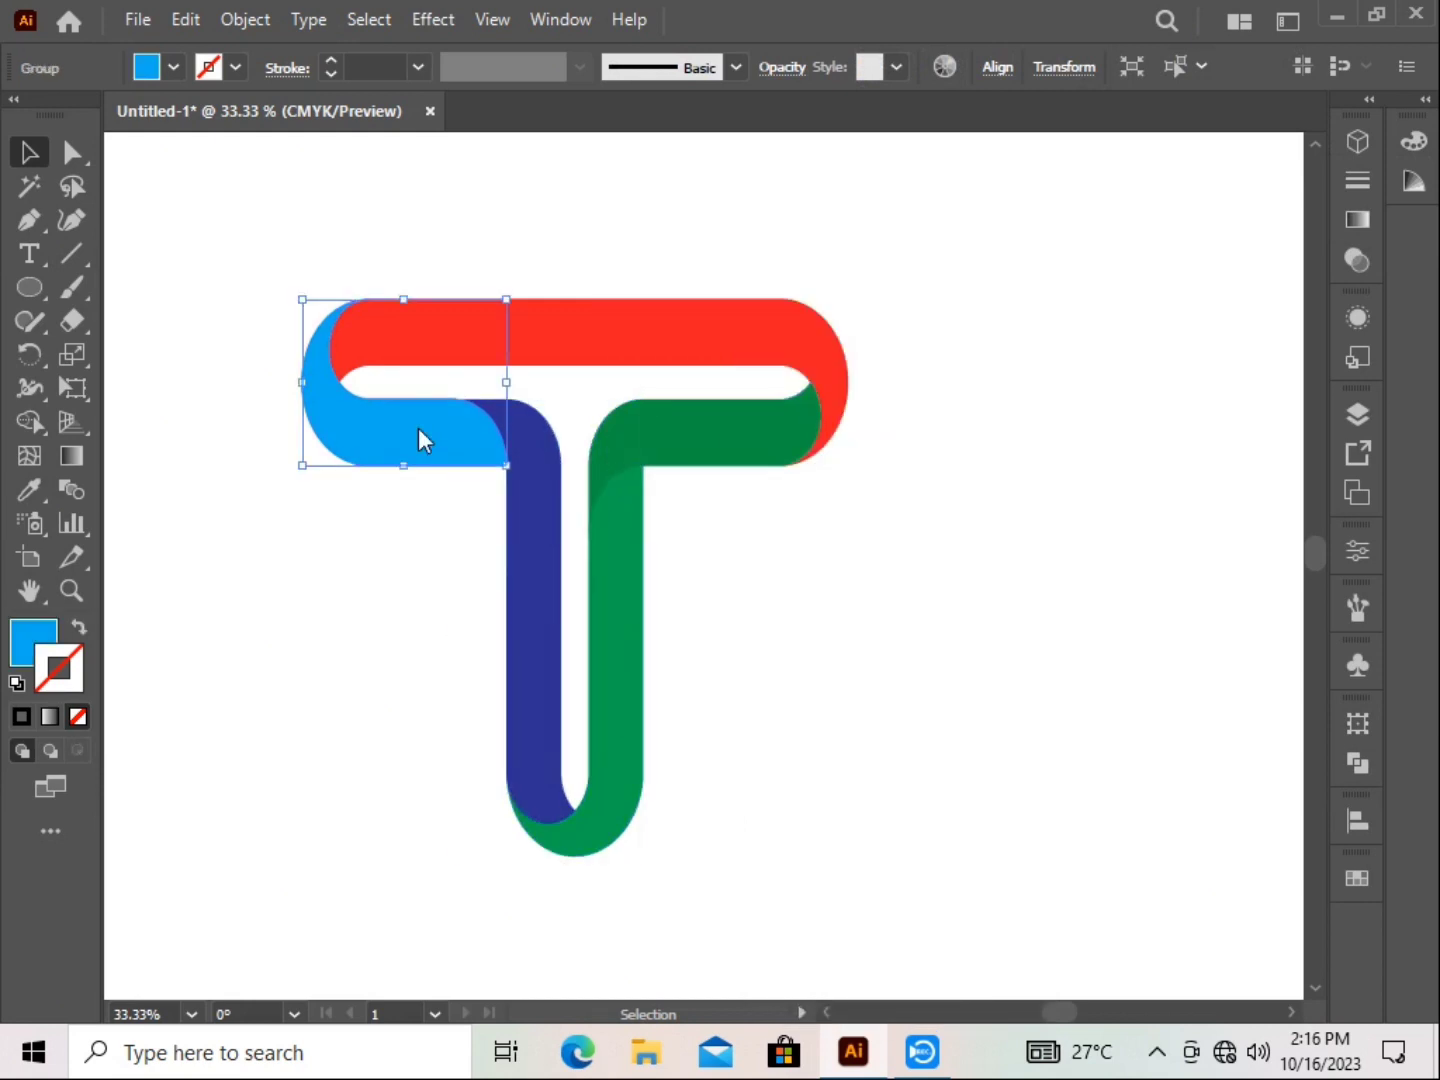
pyautogui.hotkey('ctrl', 'shift', 'a')
pyautogui.hotkey('ctrl', 'a')
pyautogui.rightClick(818, 398)
pyautogui.hotkey('ctrl', 'shift', 'a')
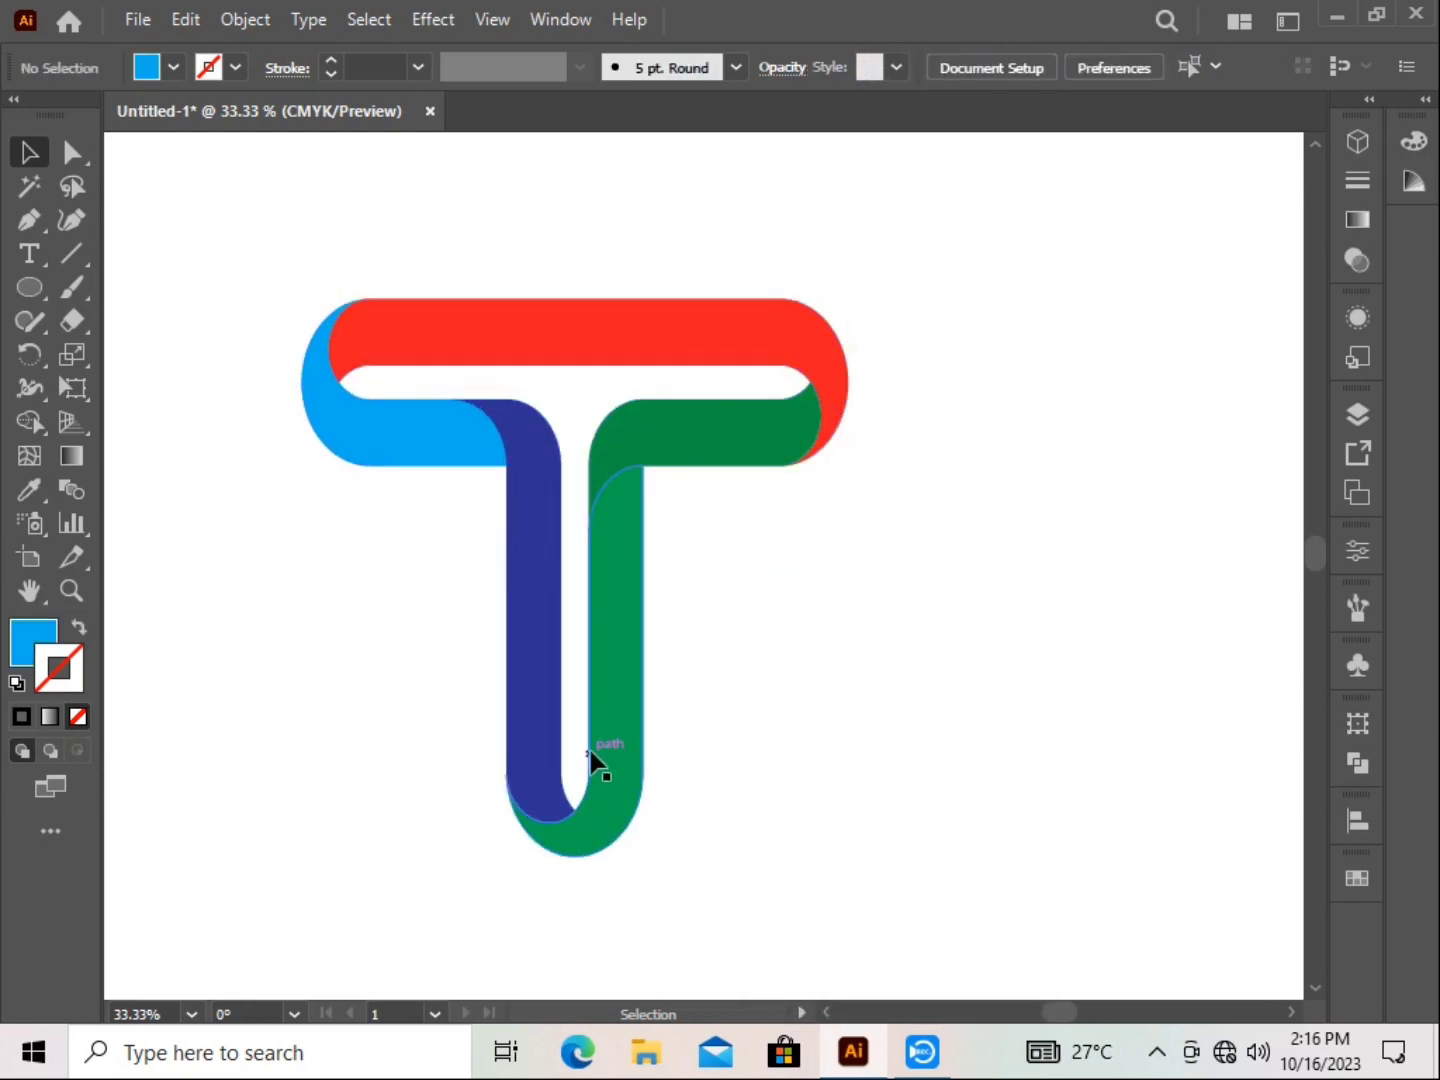
pyautogui.click(599, 765)
pyautogui.rightClick(540, 214)
pyautogui.press('Escape')
pyautogui.hotkey('ctrl', 'shift', 'a')
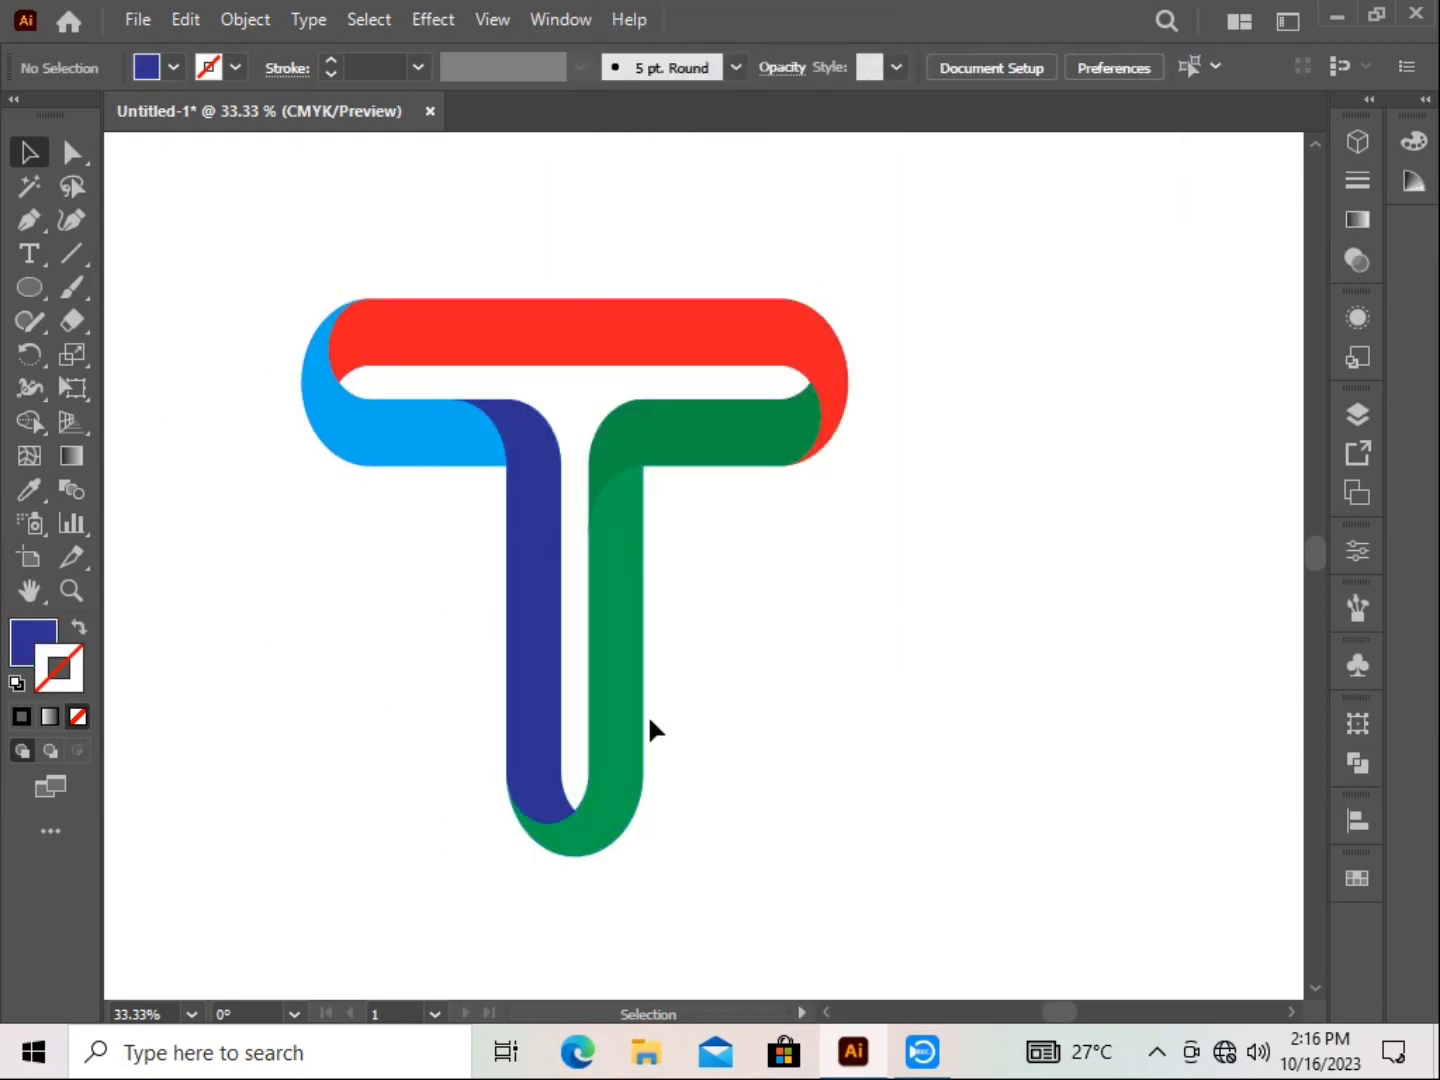
pyautogui.click(806, 383)
pyautogui.click(1357, 220)
# Apply the White, Black gradient to the top band and make both stops shades of pink.
pyautogui.click(1063, 177)
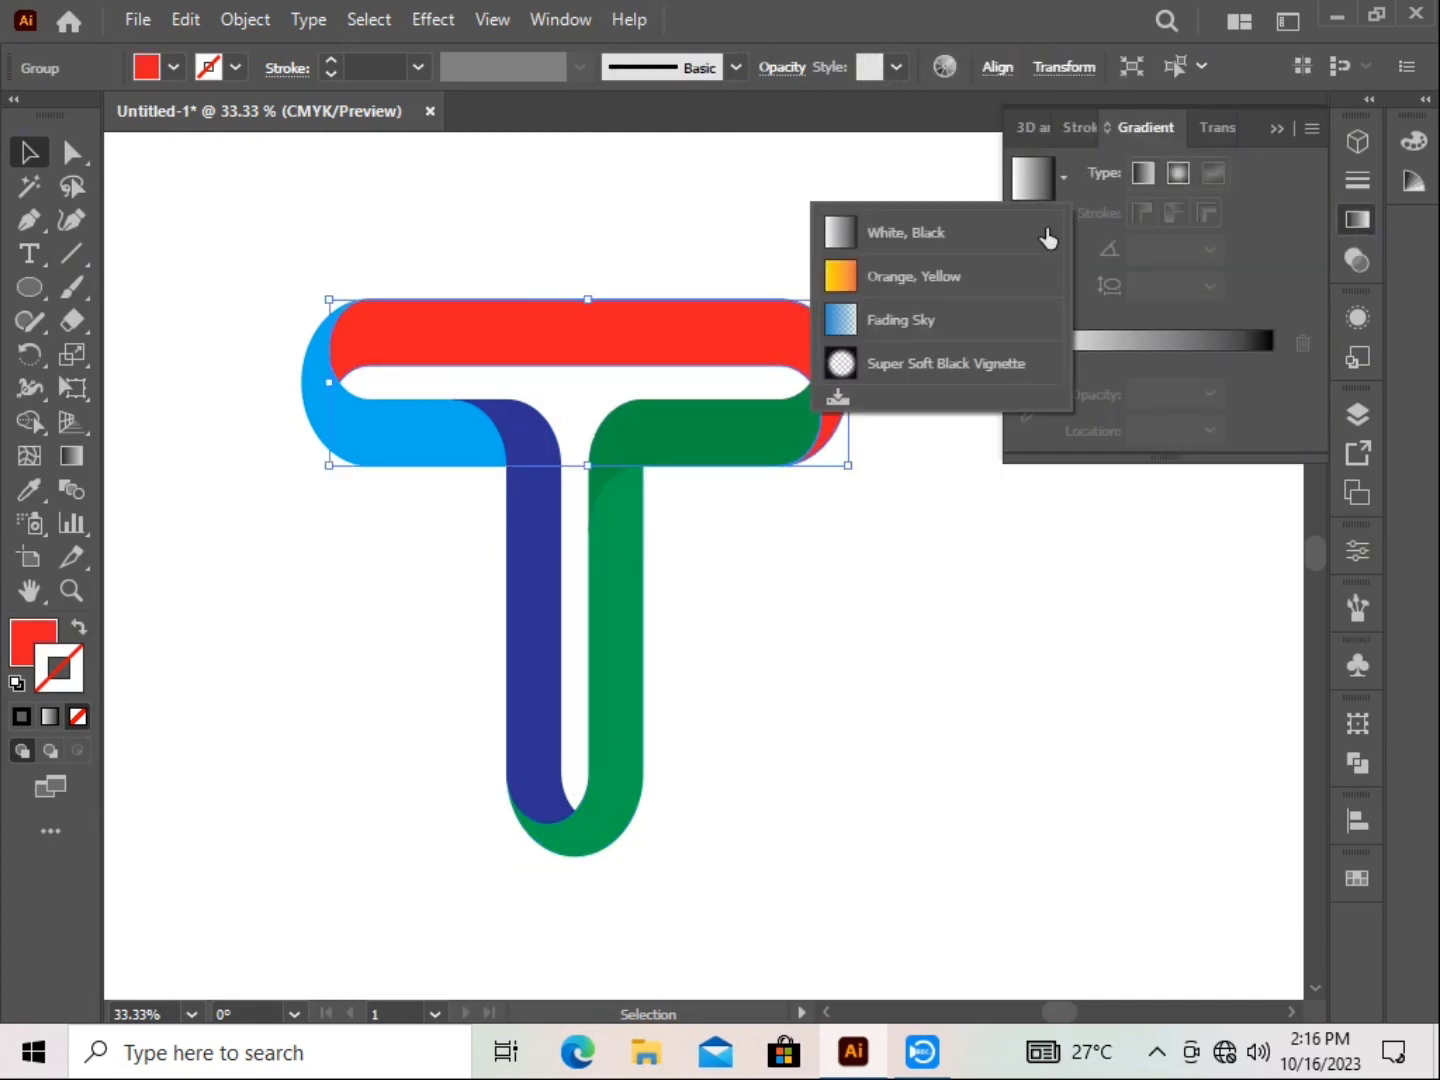
pyautogui.click(42, 643)
pyautogui.click(1064, 177)
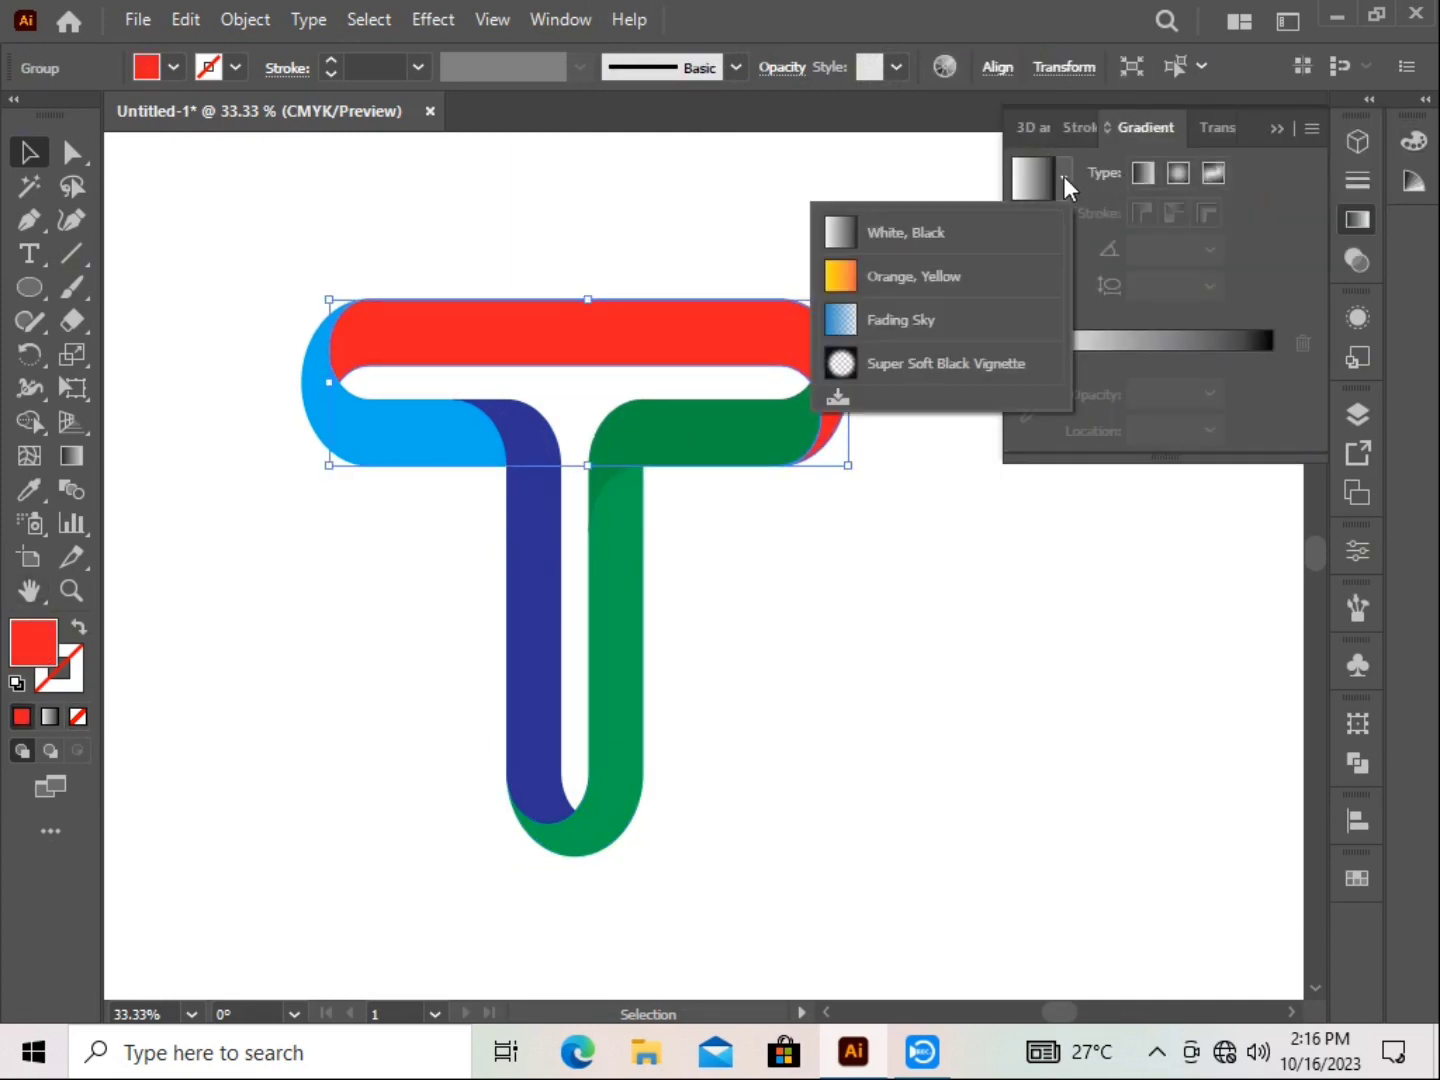
pyautogui.click(870, 231)
pyautogui.doubleClick(1271, 391)
pyautogui.click(1205, 500)
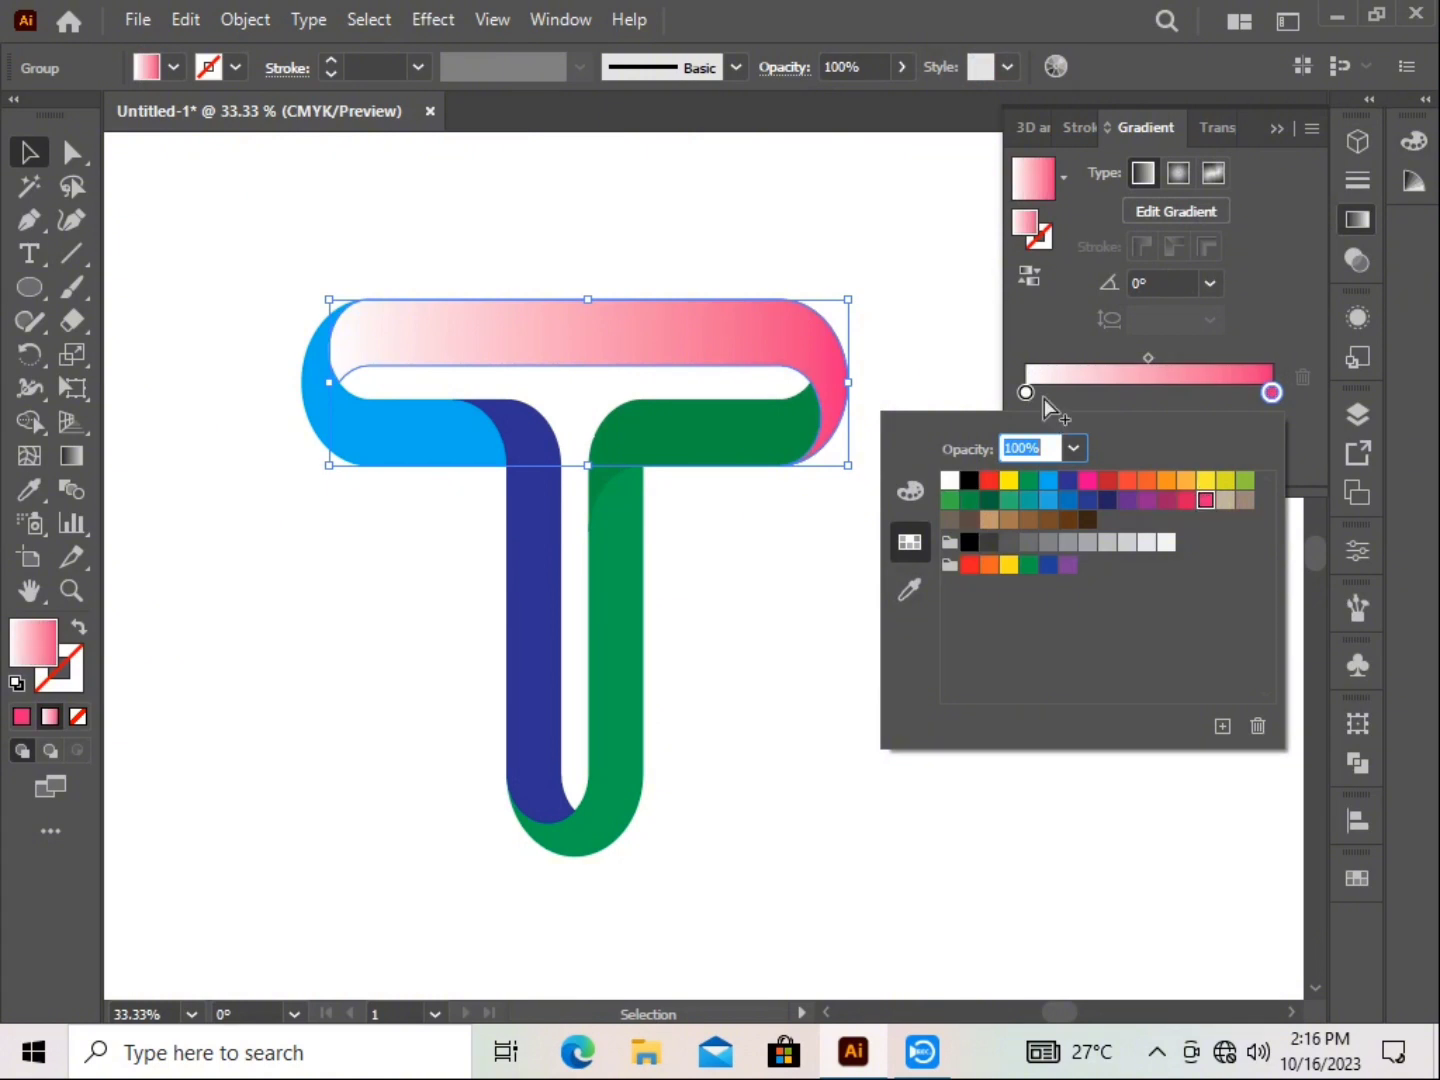
pyautogui.doubleClick(1025, 391)
pyautogui.click(1087, 481)
pyautogui.click(1205, 500)
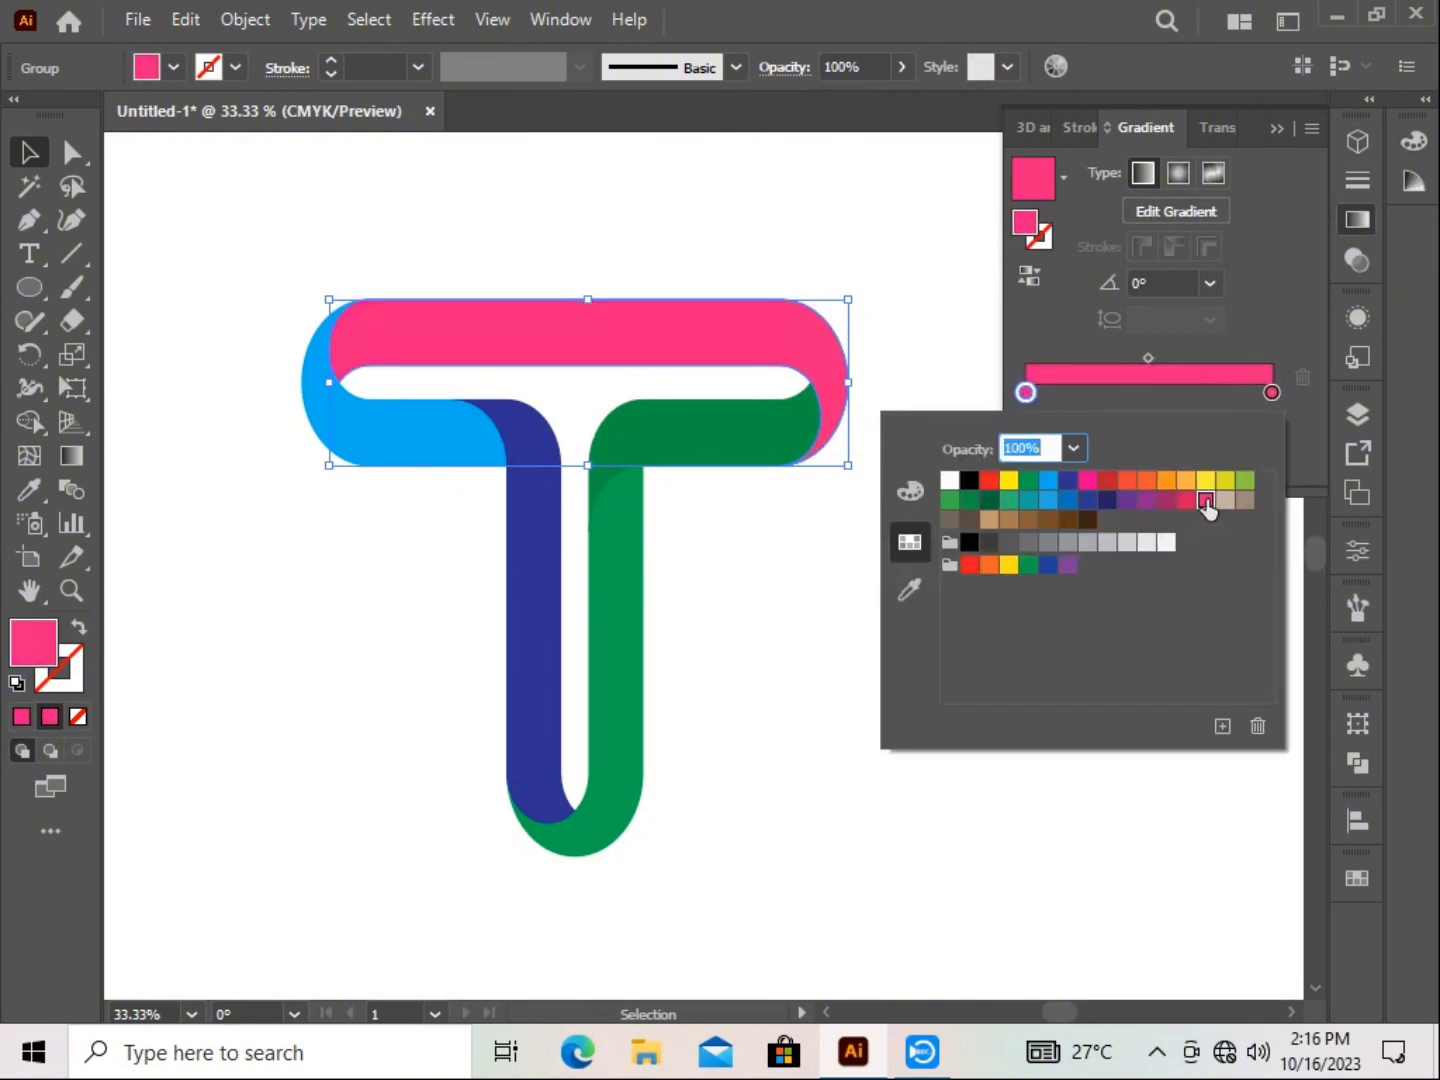
pyautogui.click(968, 380)
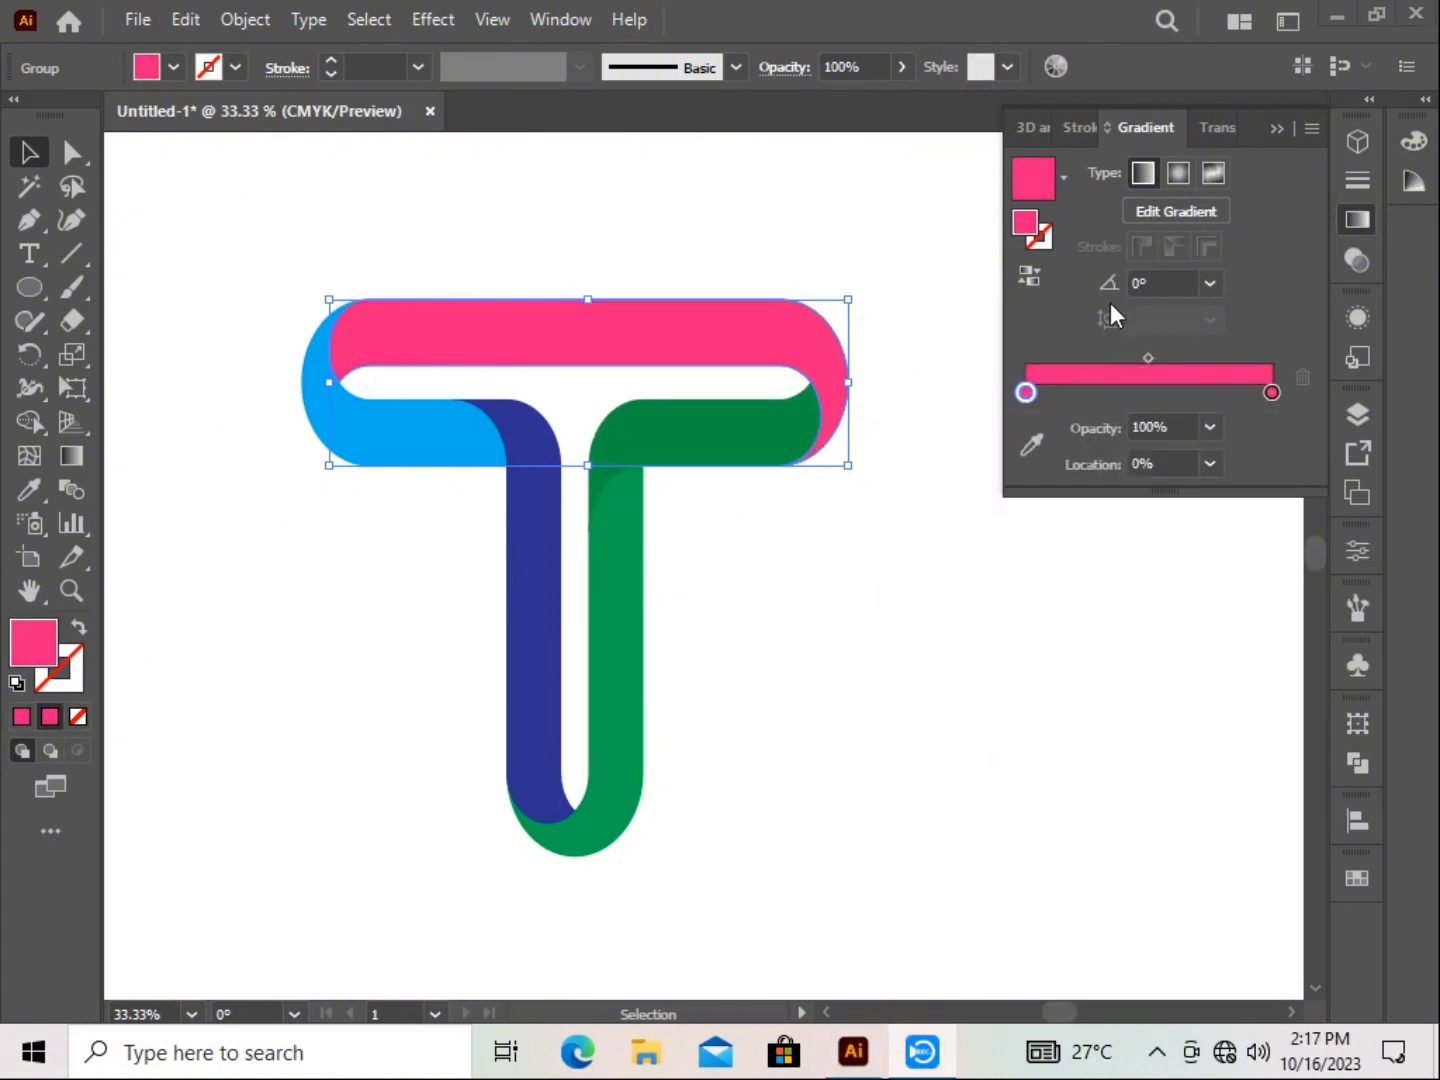
# Add a new gradient stop near the left end and set its colour in RGB mode.
pyautogui.click(1030, 392)
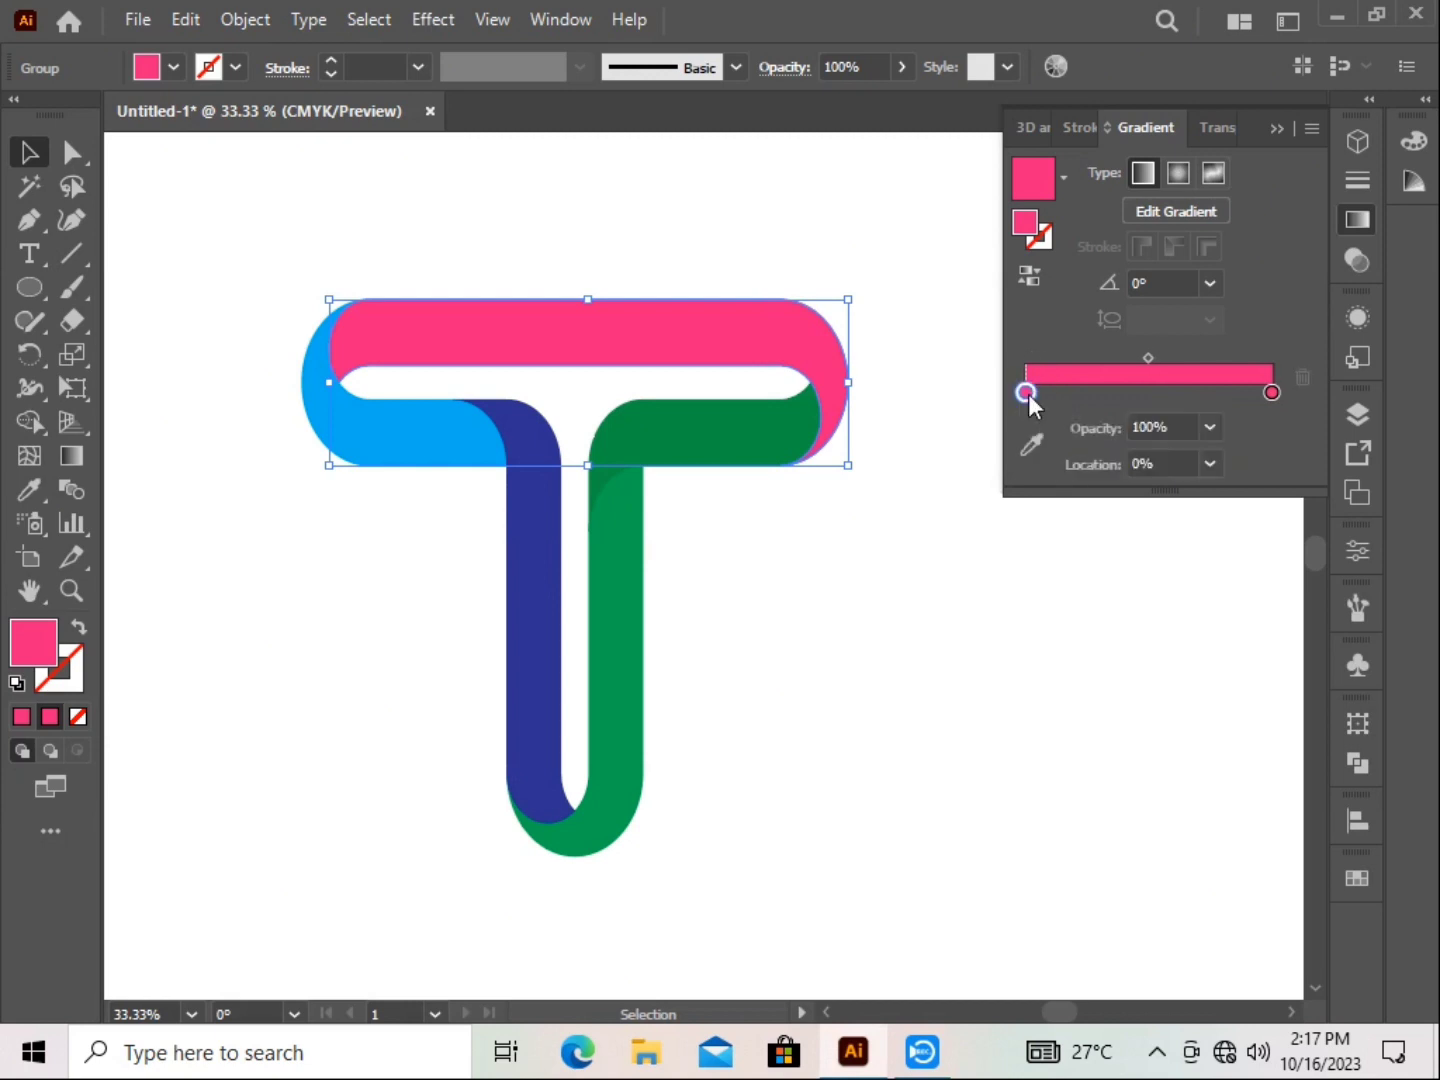
pyautogui.doubleClick(1026, 392)
pyautogui.click(1268, 422)
pyautogui.click(1101, 456)
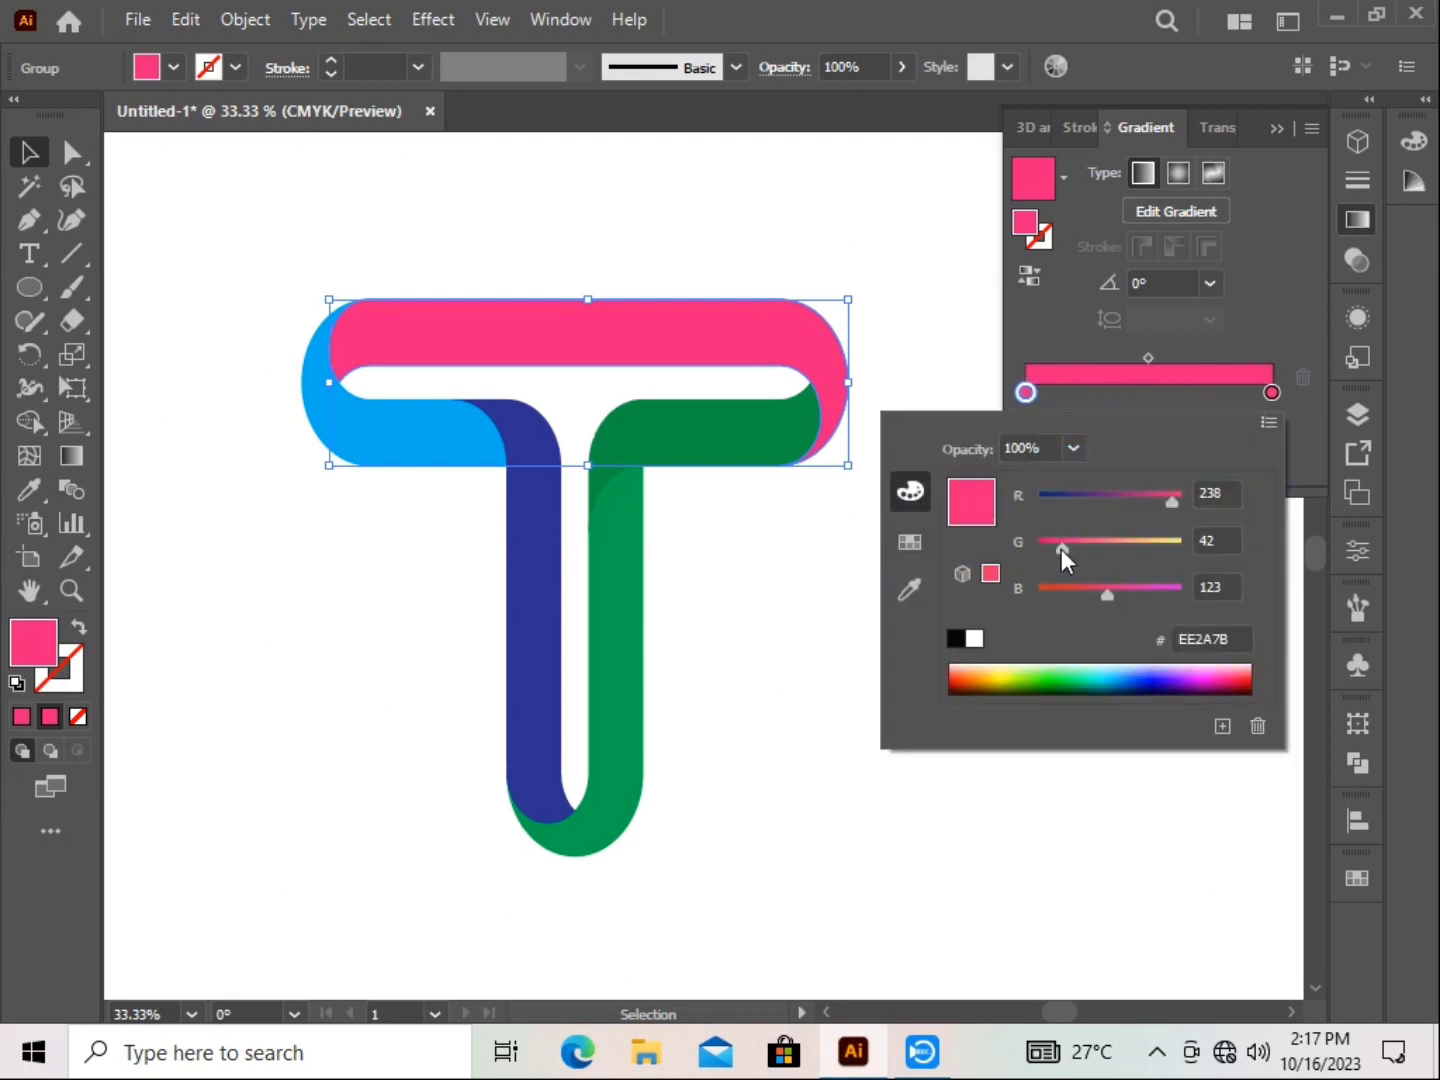
pyautogui.click(968, 328)
# Give the right arm a White, Black gradient recoloured red on the left to orange on the right.
pyautogui.click(721, 430)
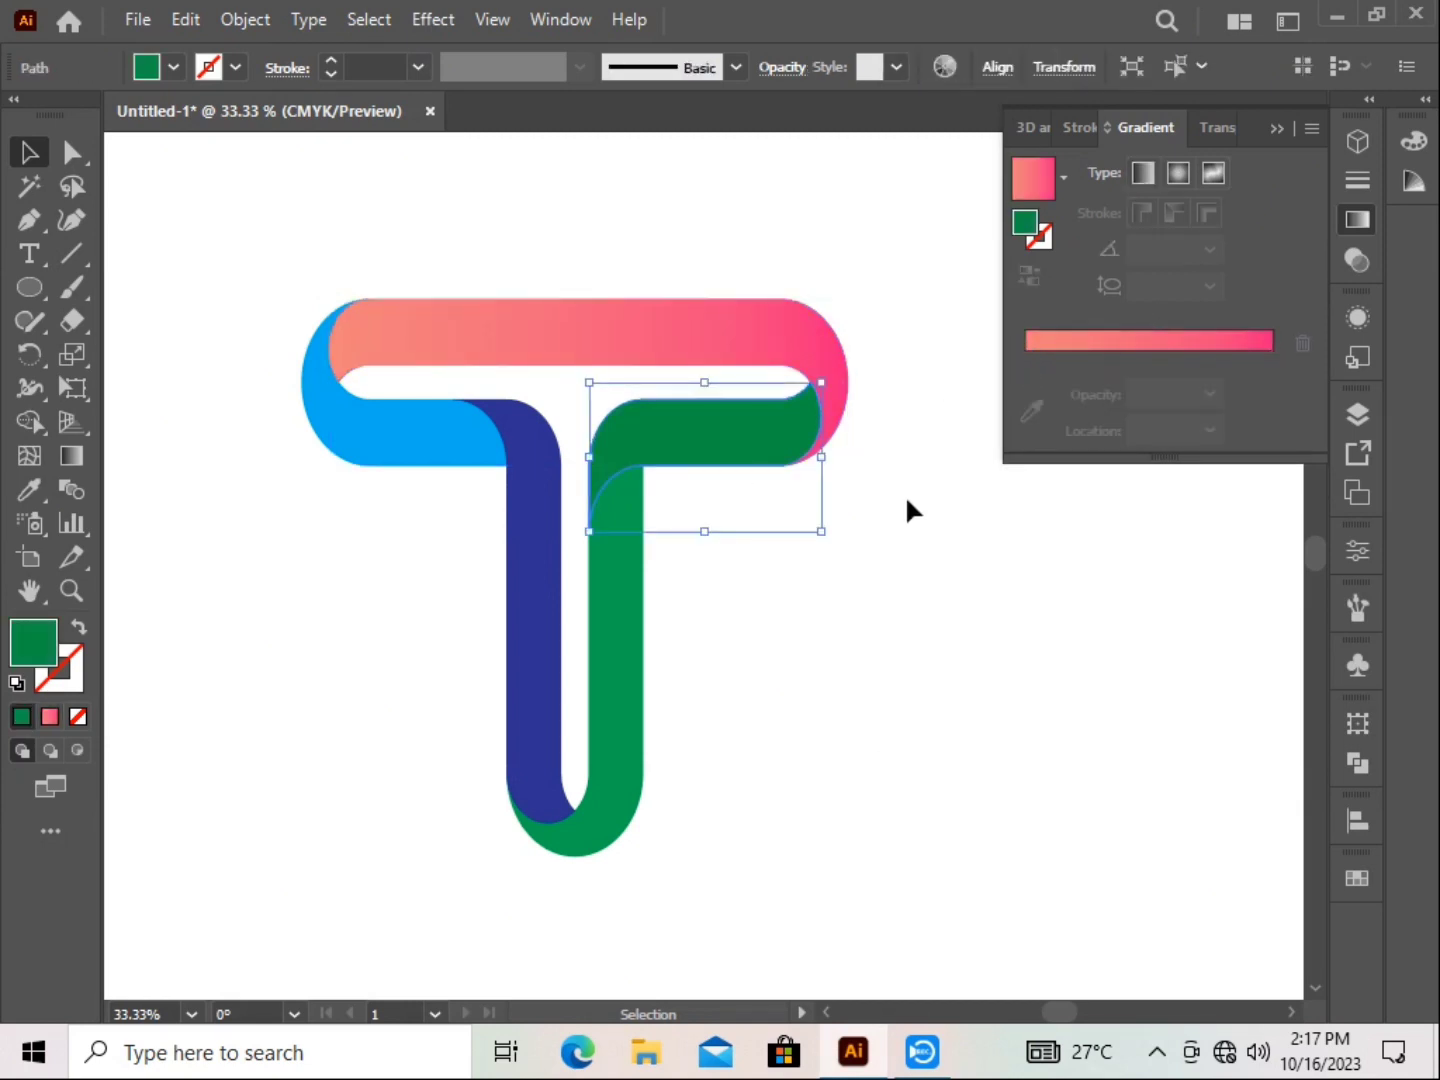
pyautogui.click(1063, 177)
pyautogui.click(1014, 233)
pyautogui.doubleClick(1272, 394)
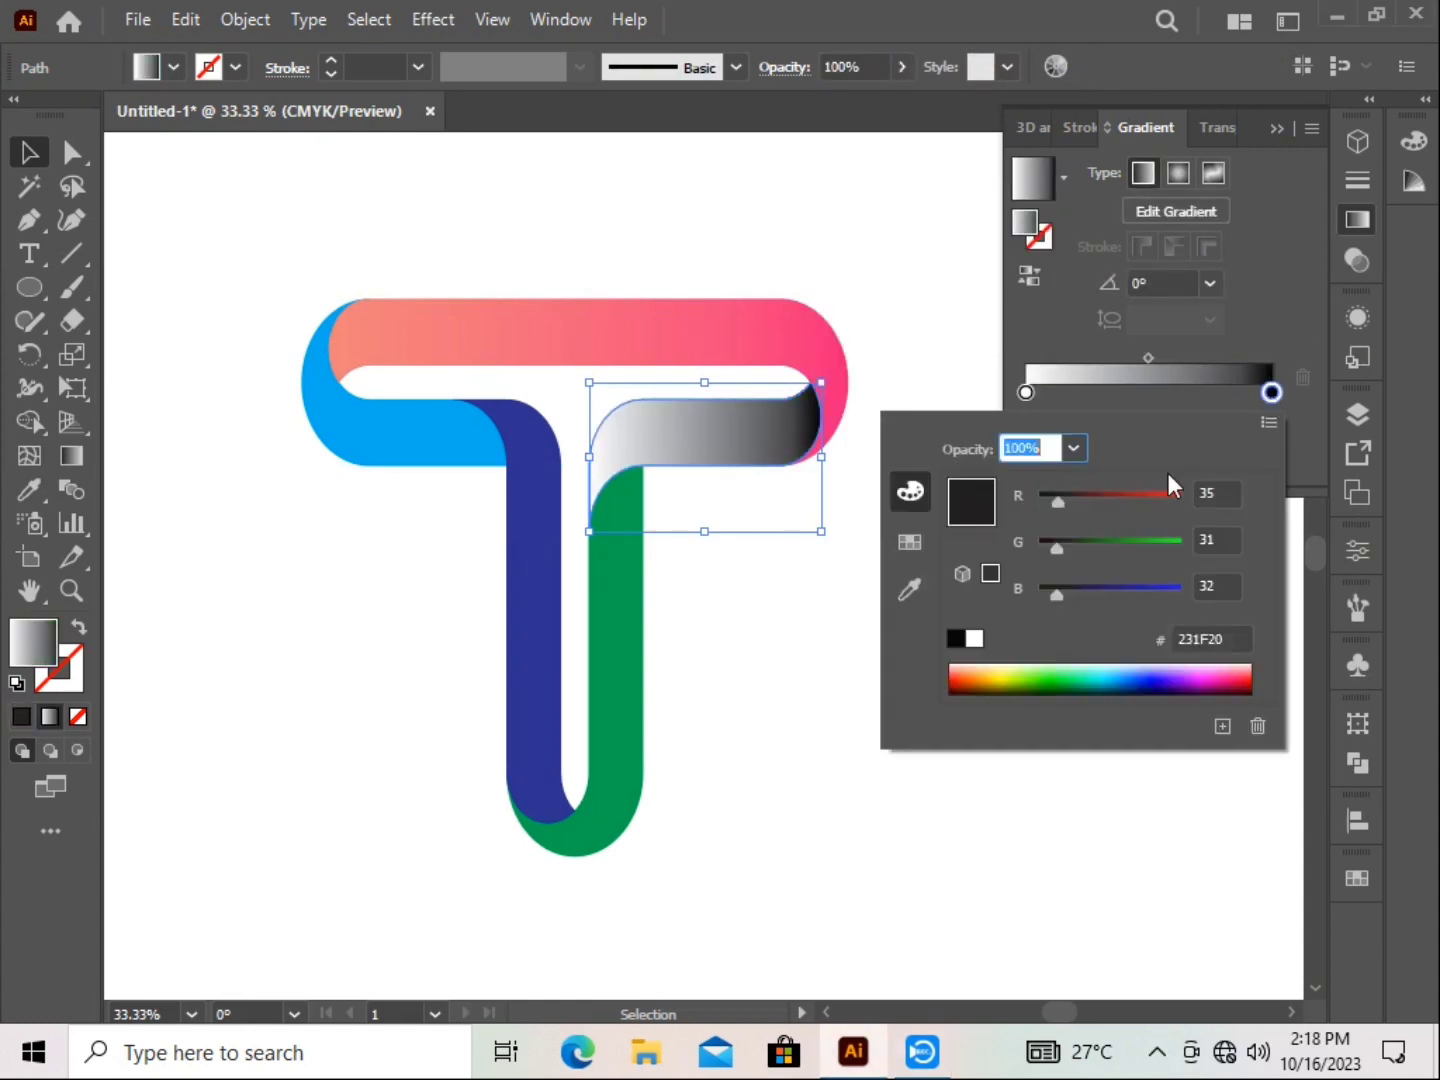
pyautogui.click(910, 542)
pyautogui.click(1164, 482)
pyautogui.doubleClick(1027, 393)
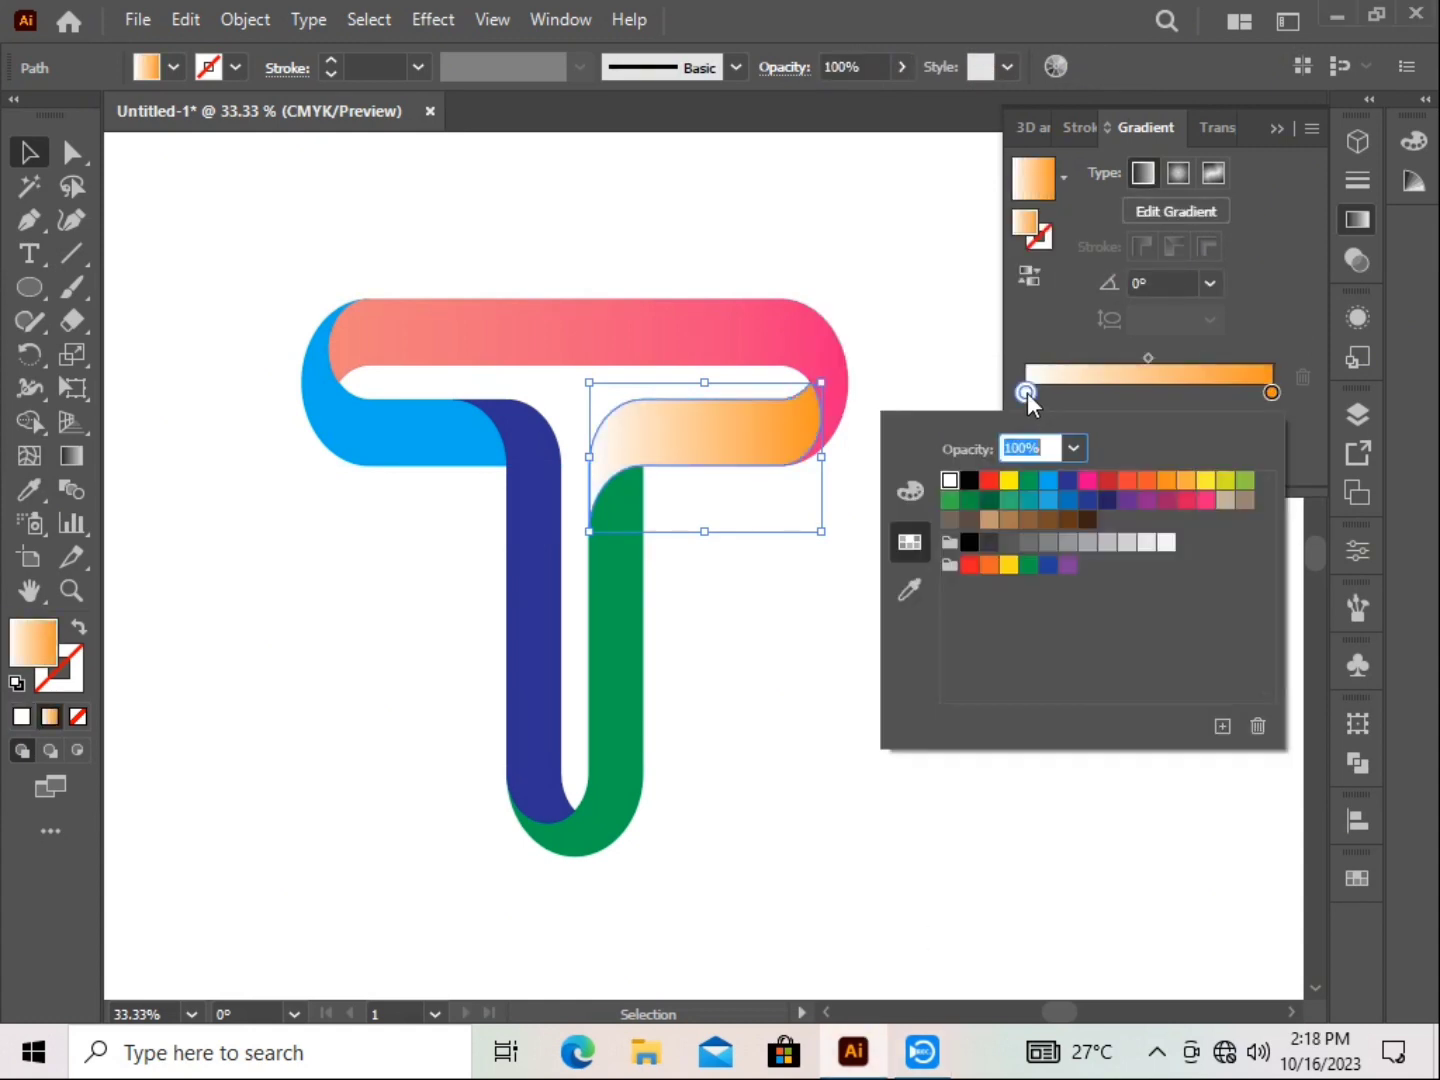
pyautogui.click(1107, 480)
pyautogui.click(1147, 823)
# Apply a gradient to the green stem and set its angle to 90°.
pyautogui.click(640, 689)
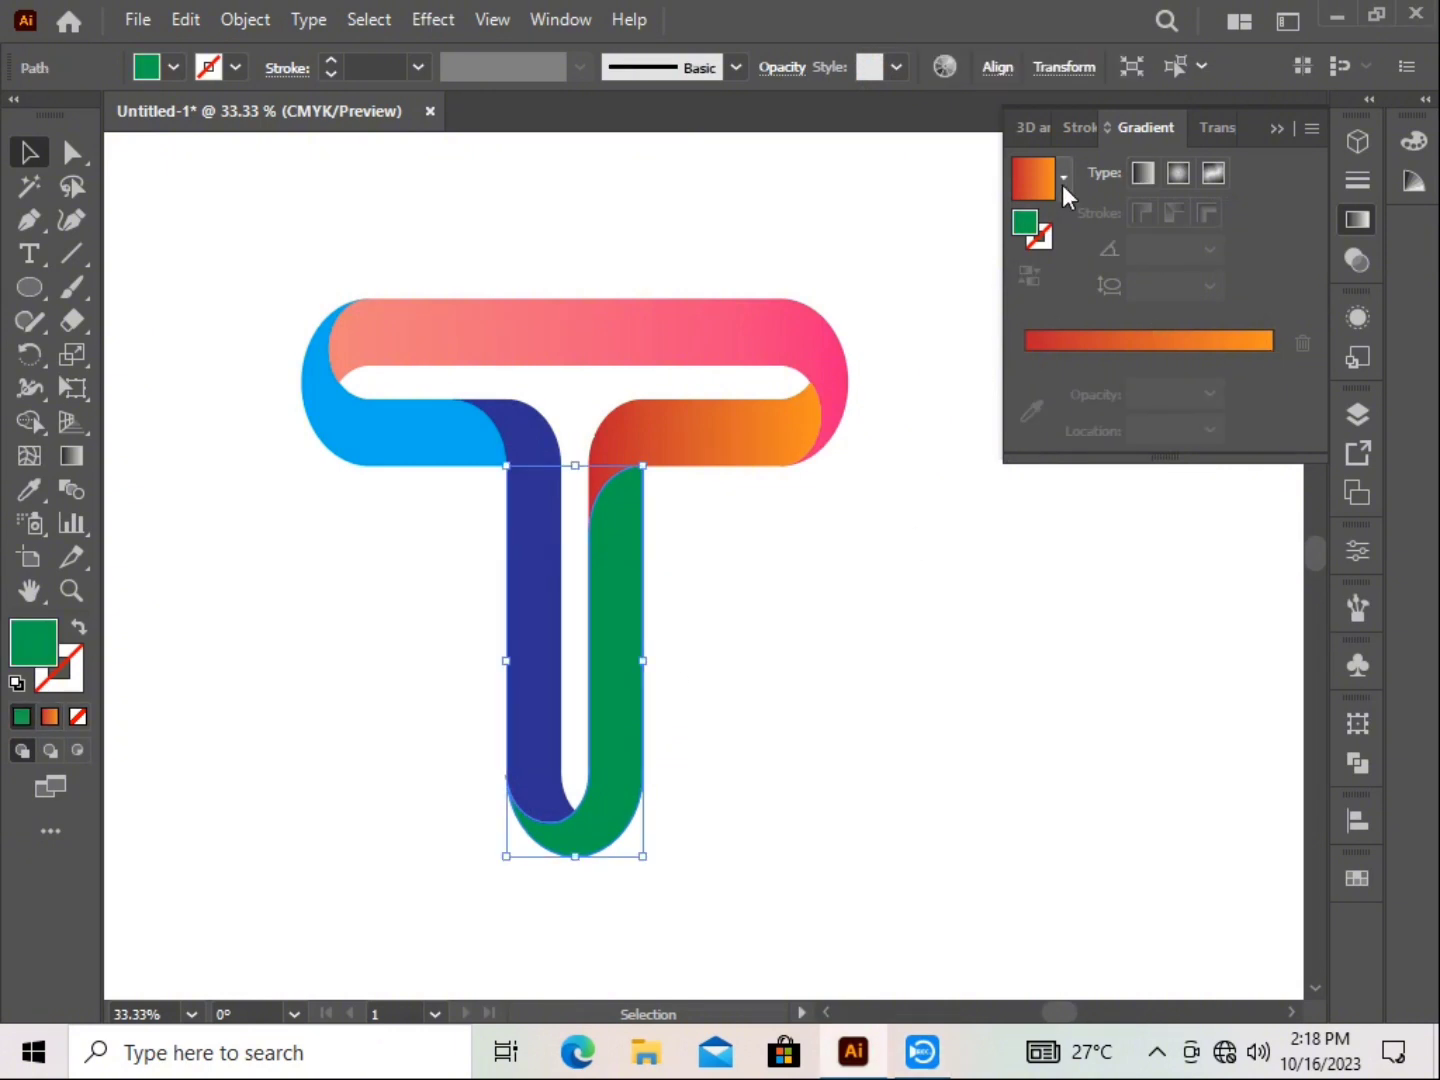
pyautogui.click(1036, 180)
pyautogui.click(1211, 283)
pyautogui.click(1238, 437)
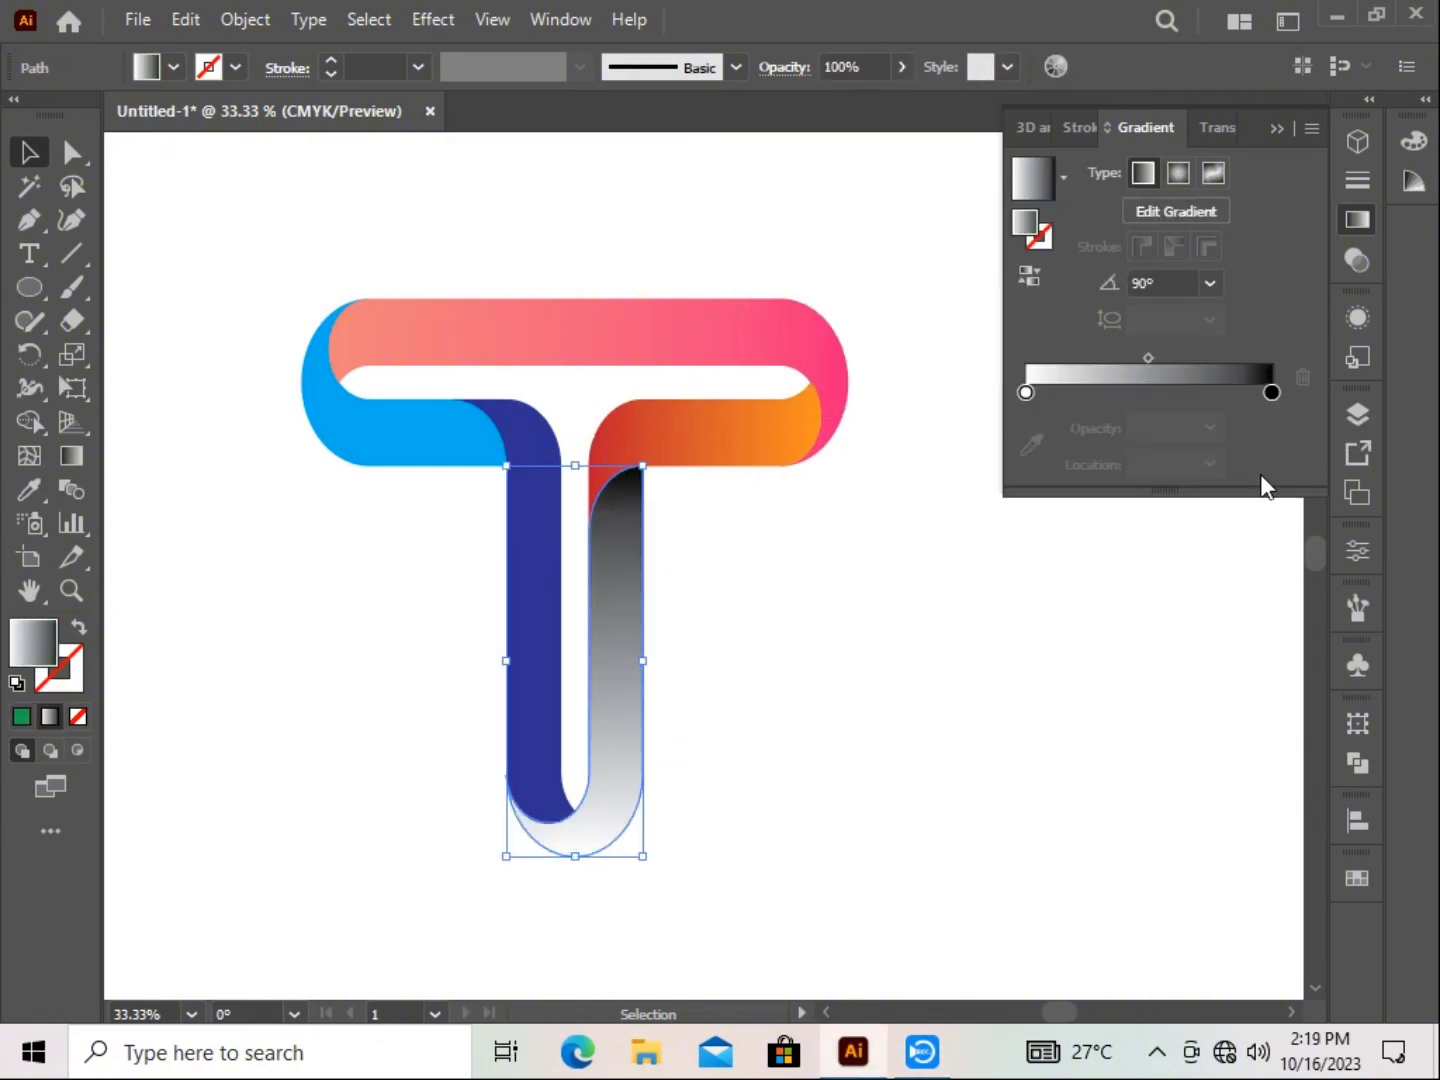
pyautogui.click(1211, 284)
pyautogui.click(1242, 405)
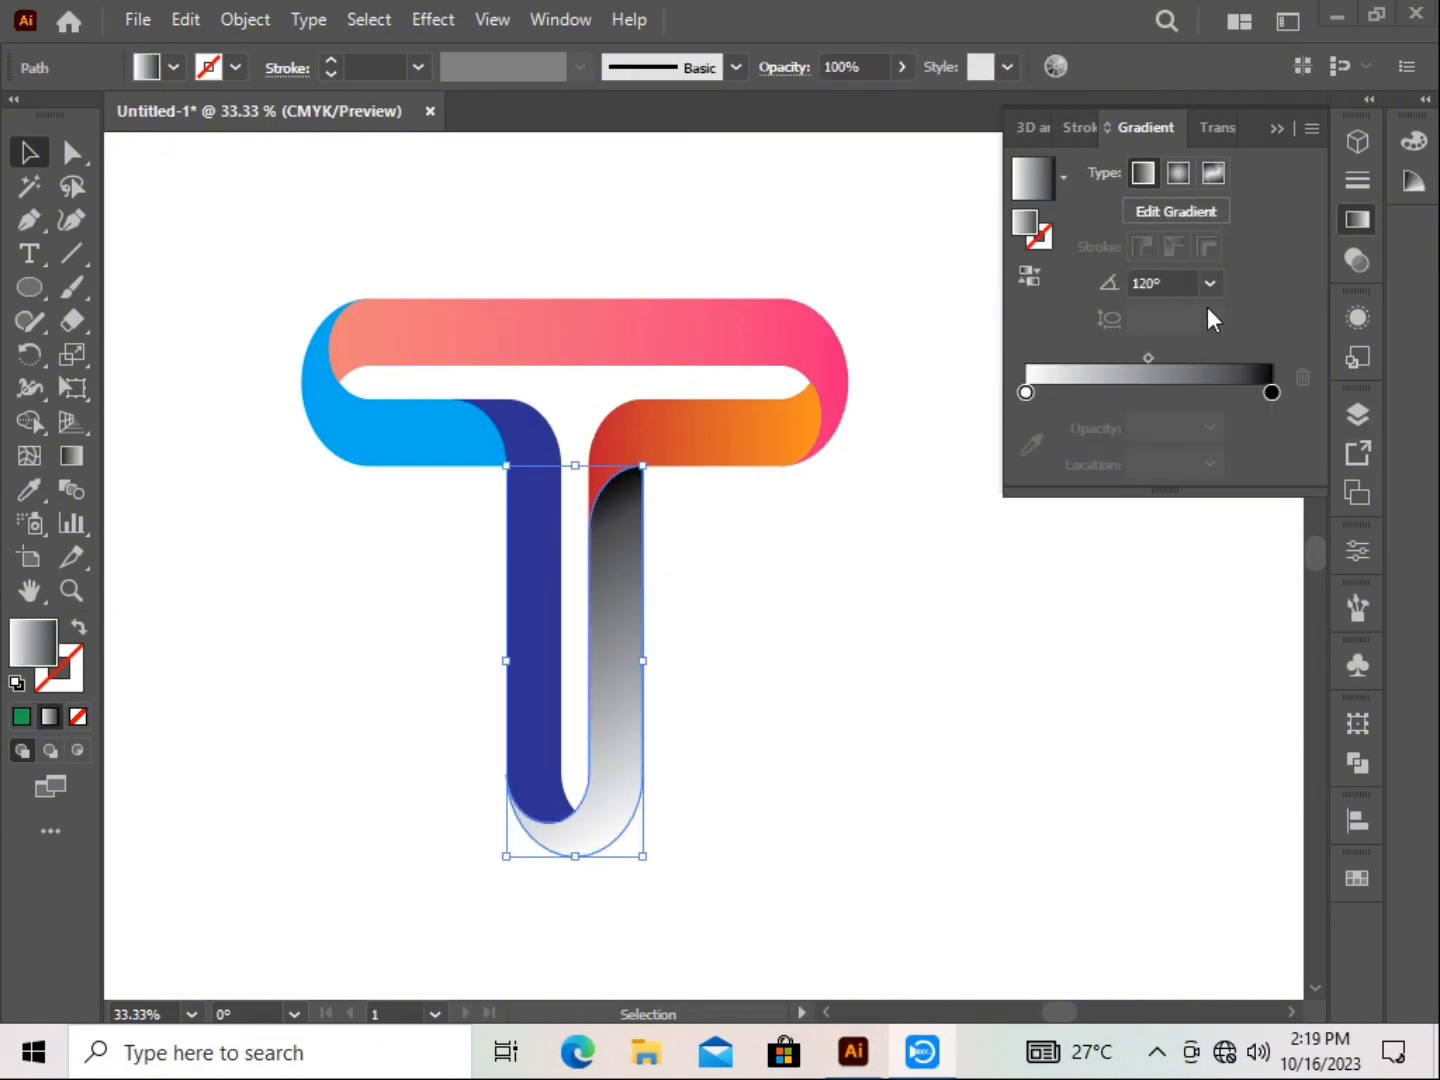
pyautogui.click(1211, 284)
pyautogui.click(1258, 436)
# Colour the green stem's gradient stops dark green on the left and green on the right.
pyautogui.doubleClick(1272, 391)
pyautogui.click(1246, 480)
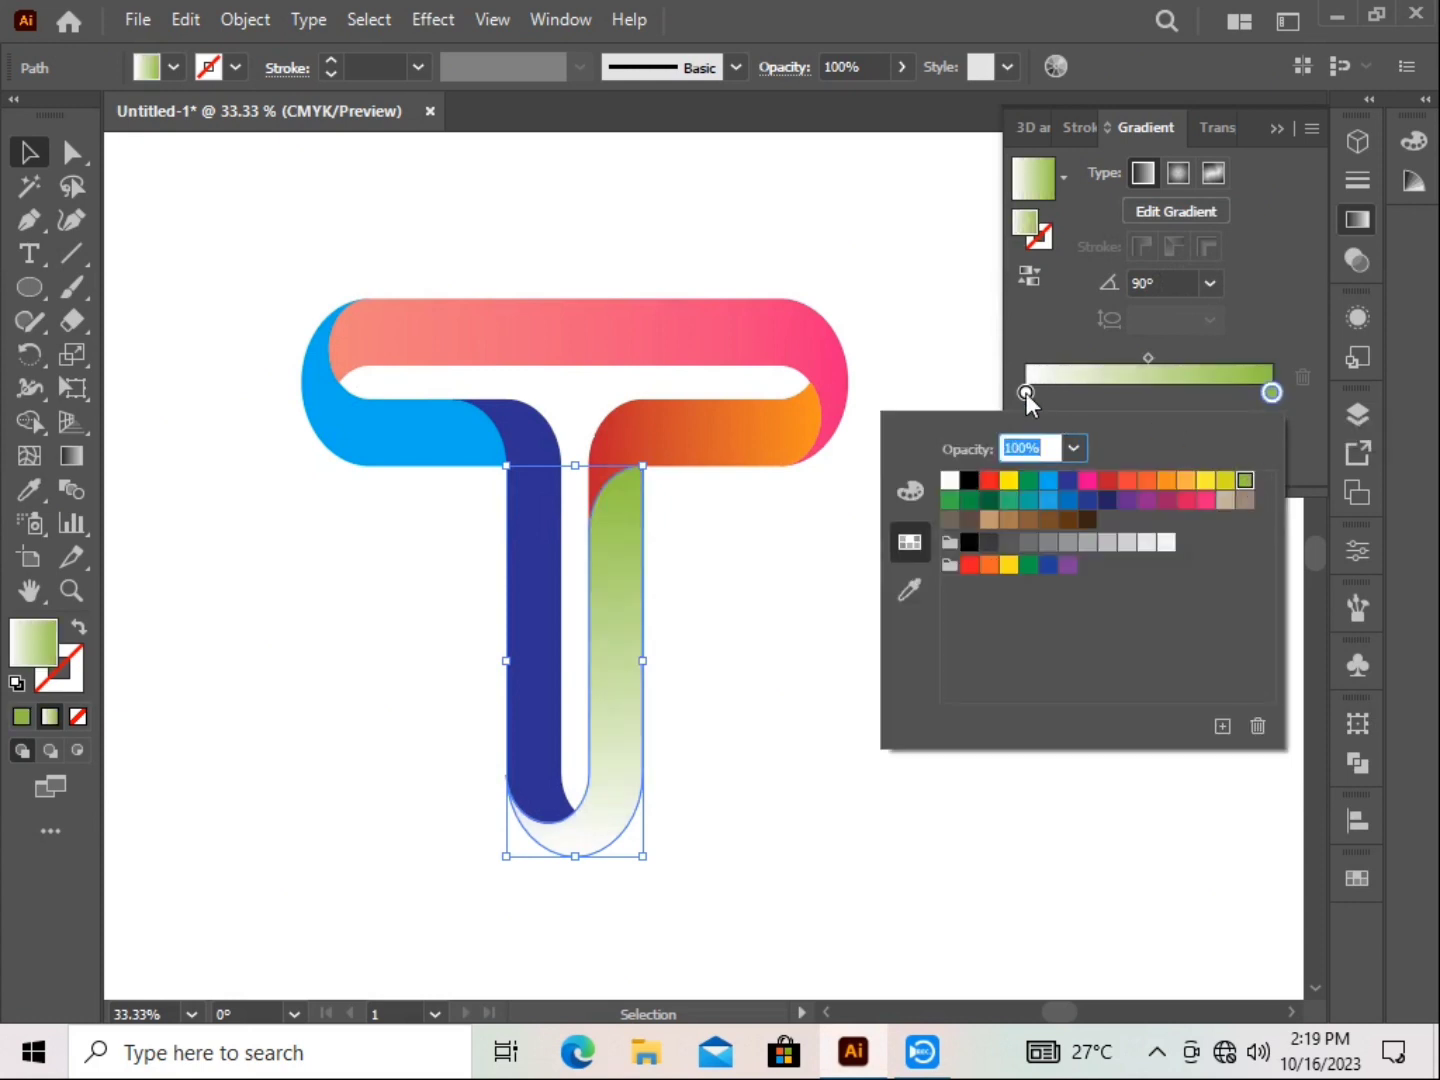
pyautogui.doubleClick(1026, 392)
pyautogui.click(989, 500)
pyautogui.click(1010, 851)
# Apply a vertical 90° gradient to the blue stem with a blue right stop.
pyautogui.click(530, 600)
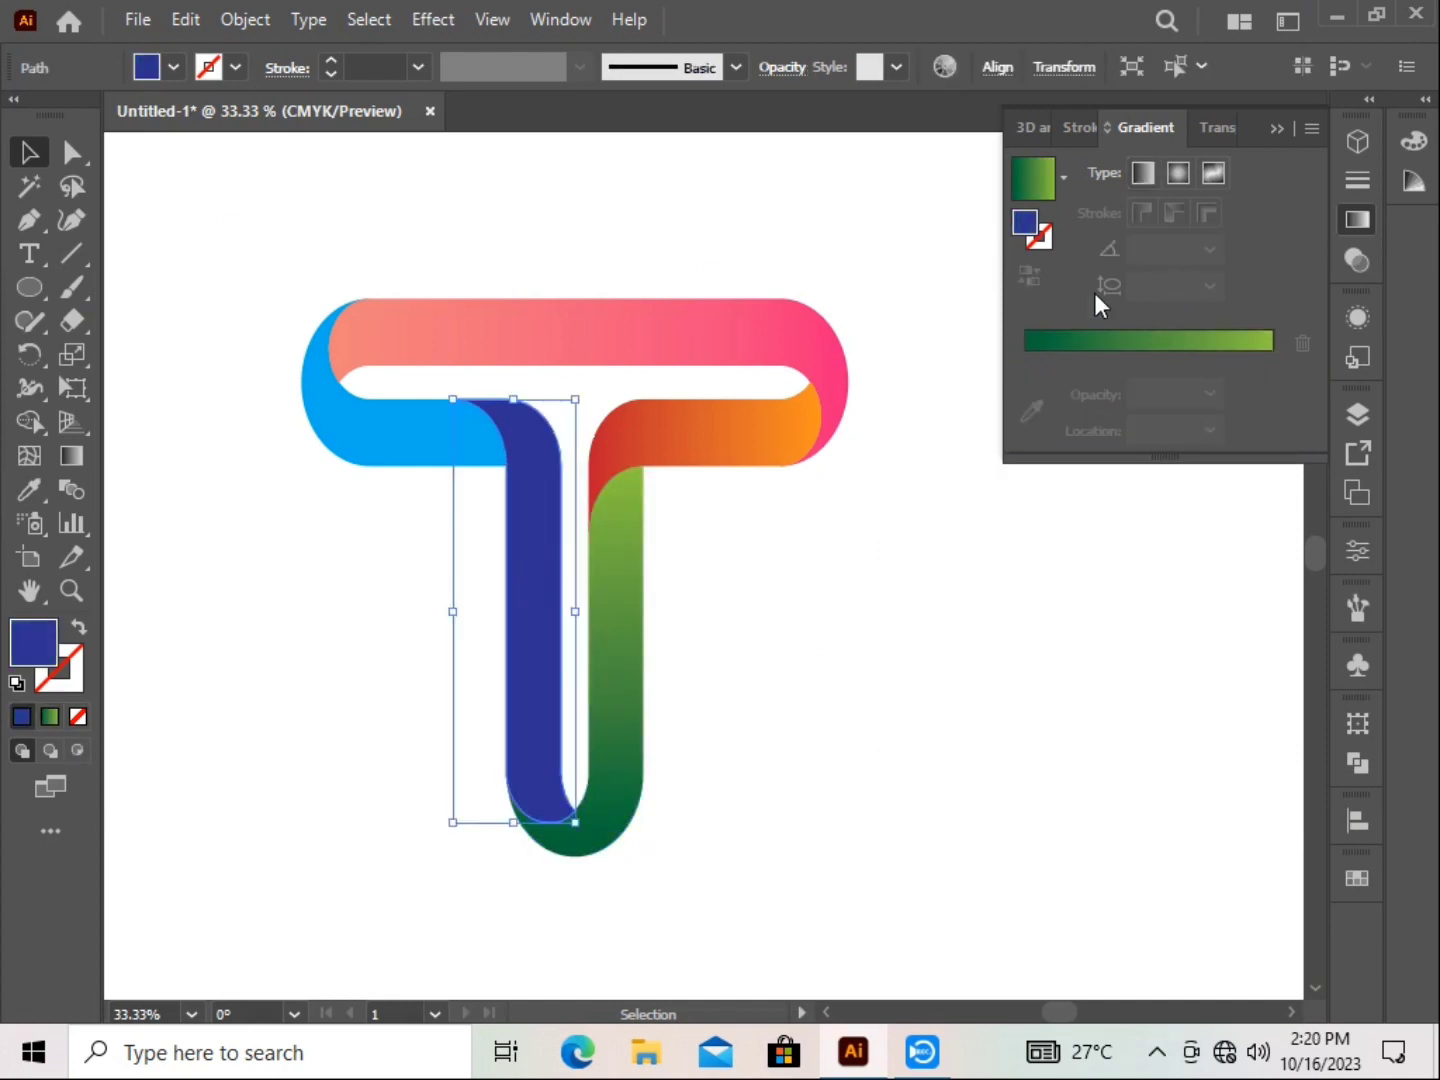
pyautogui.click(1030, 178)
pyautogui.click(1210, 283)
pyautogui.click(1237, 437)
pyautogui.doubleClick(1271, 391)
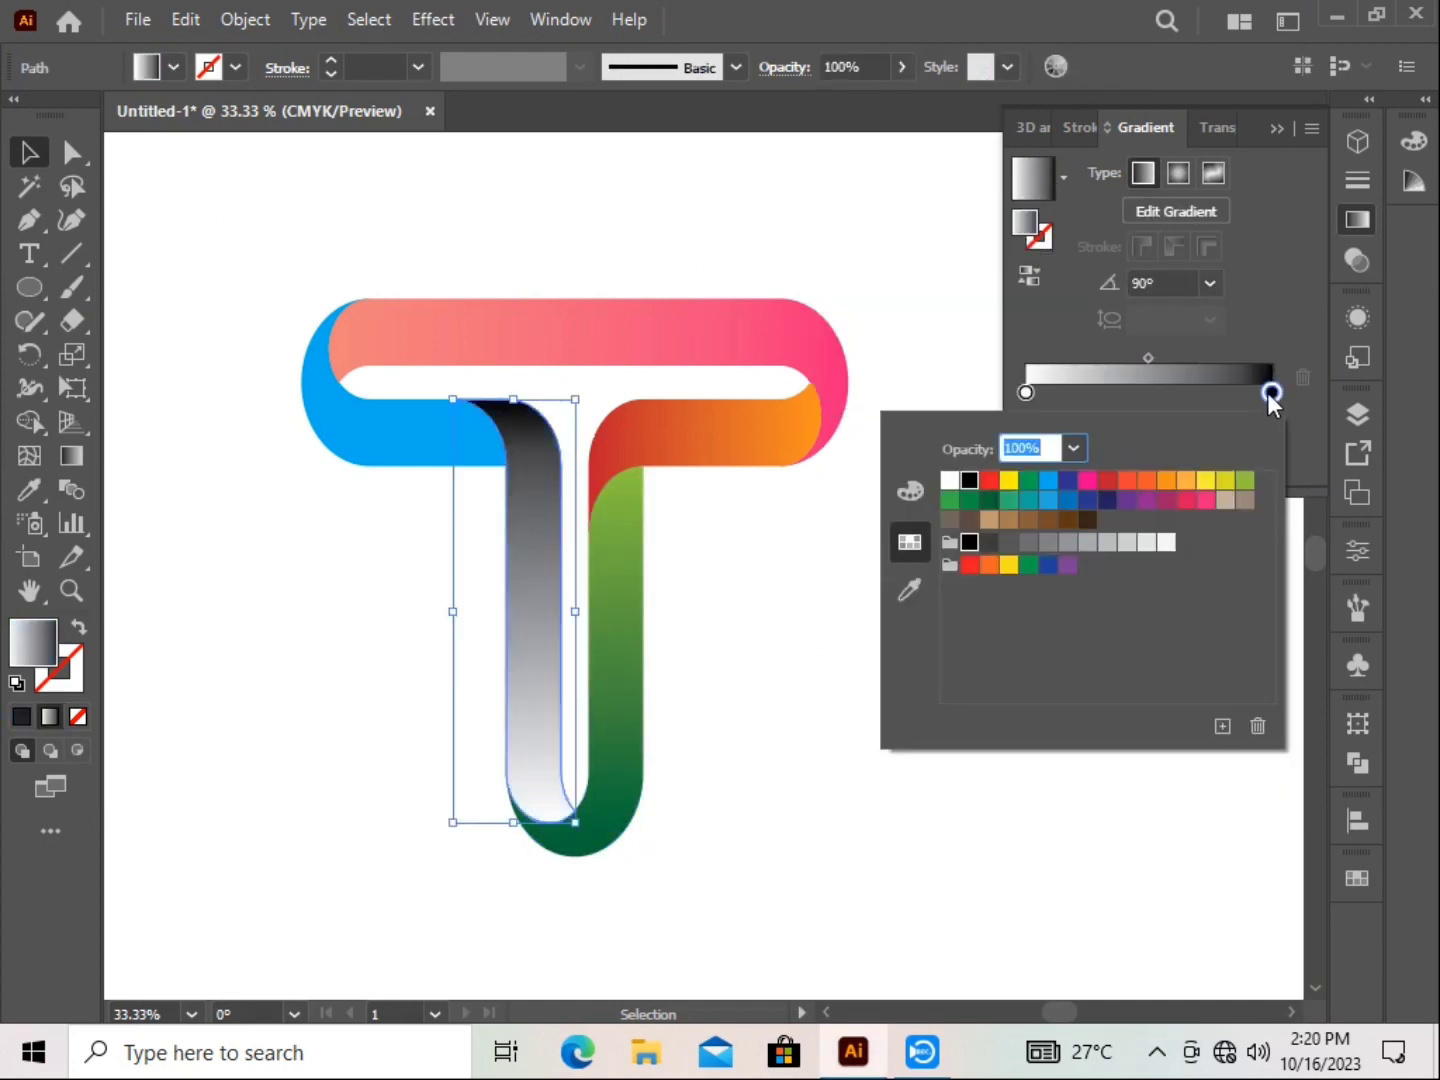
pyautogui.click(1066, 500)
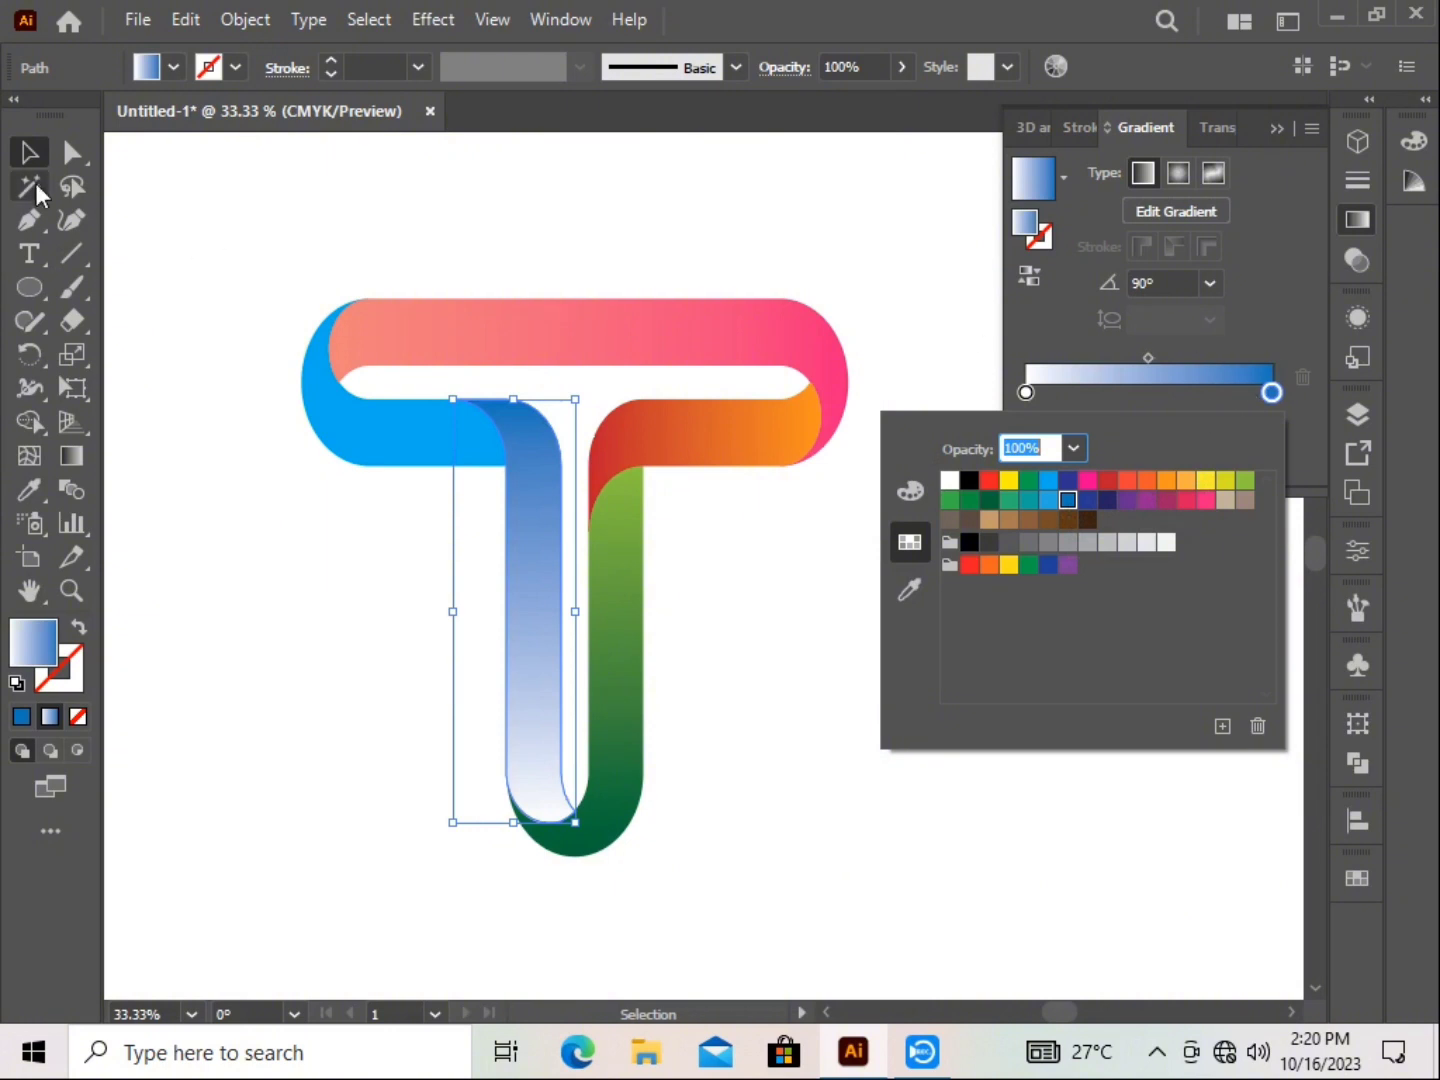
pyautogui.click(420, 561)
# Re-edit the blue stem's gradient stops, finishing with dark blue at the right end.
pyautogui.click(546, 681)
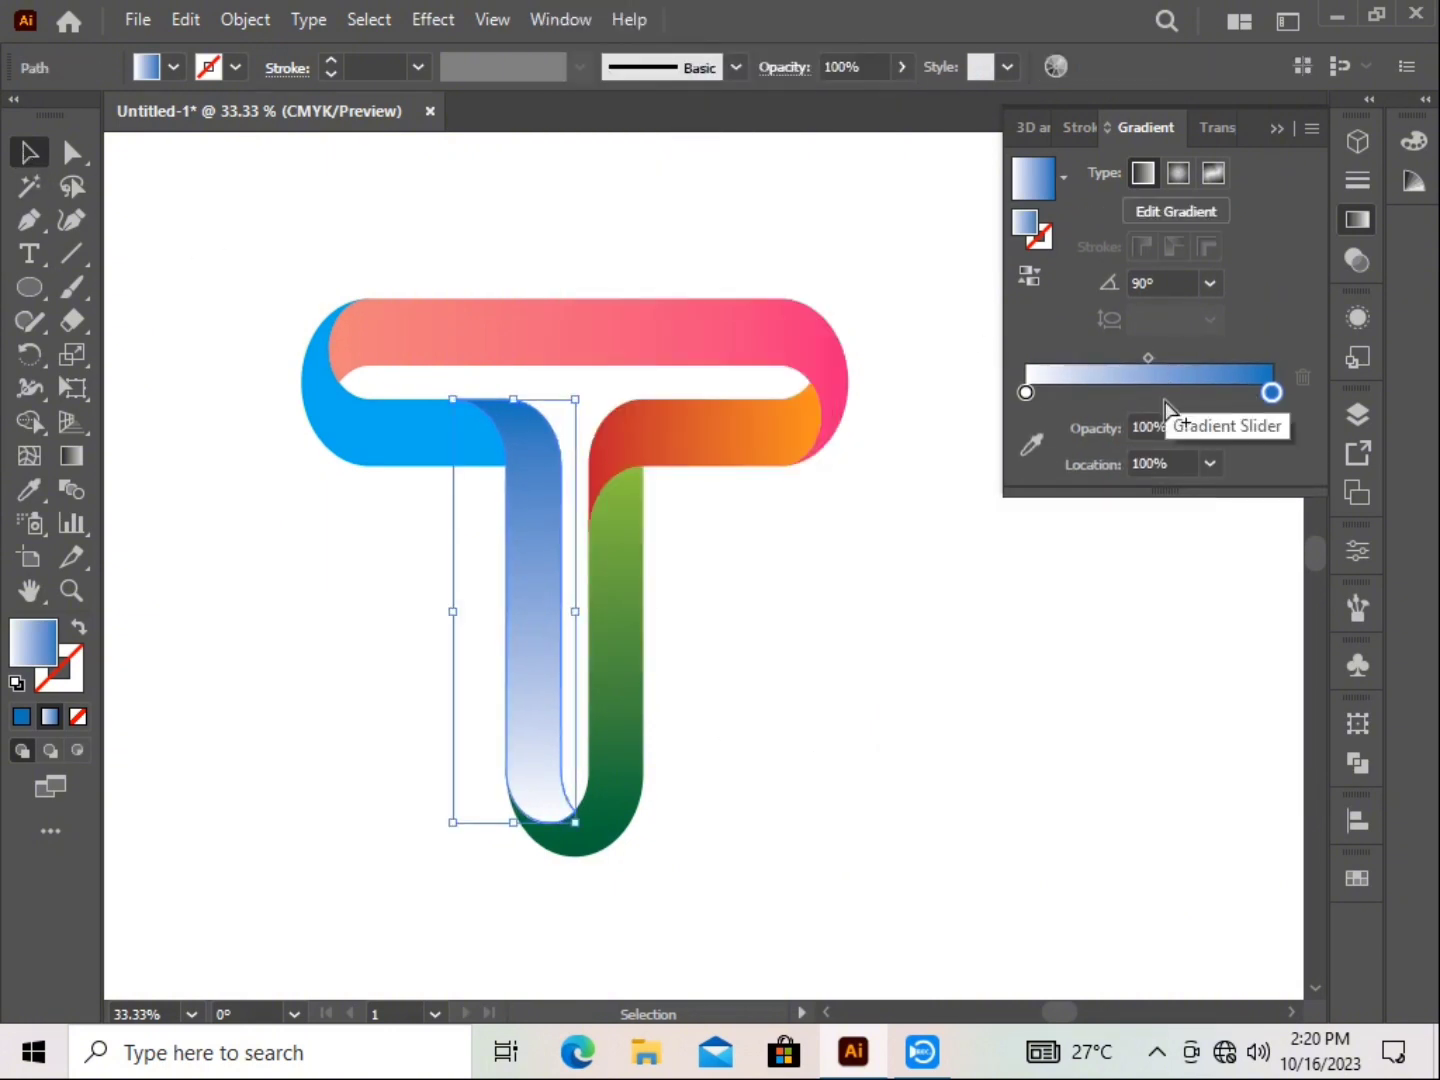
pyautogui.doubleClick(1271, 391)
pyautogui.click(1048, 500)
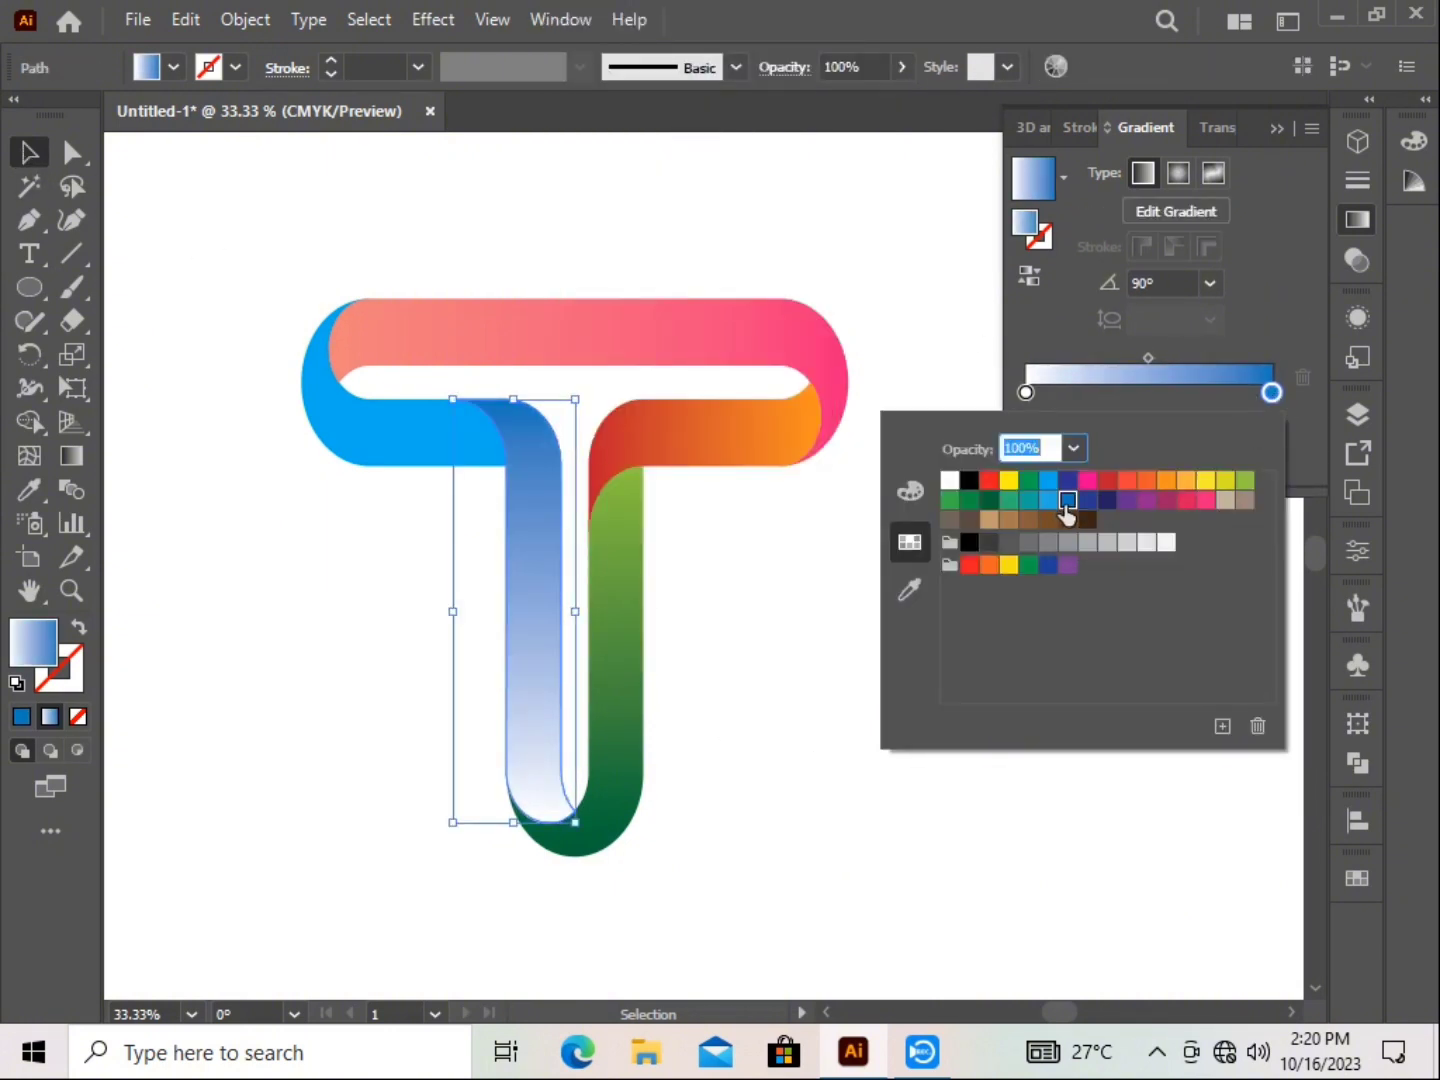
pyautogui.click(1025, 391)
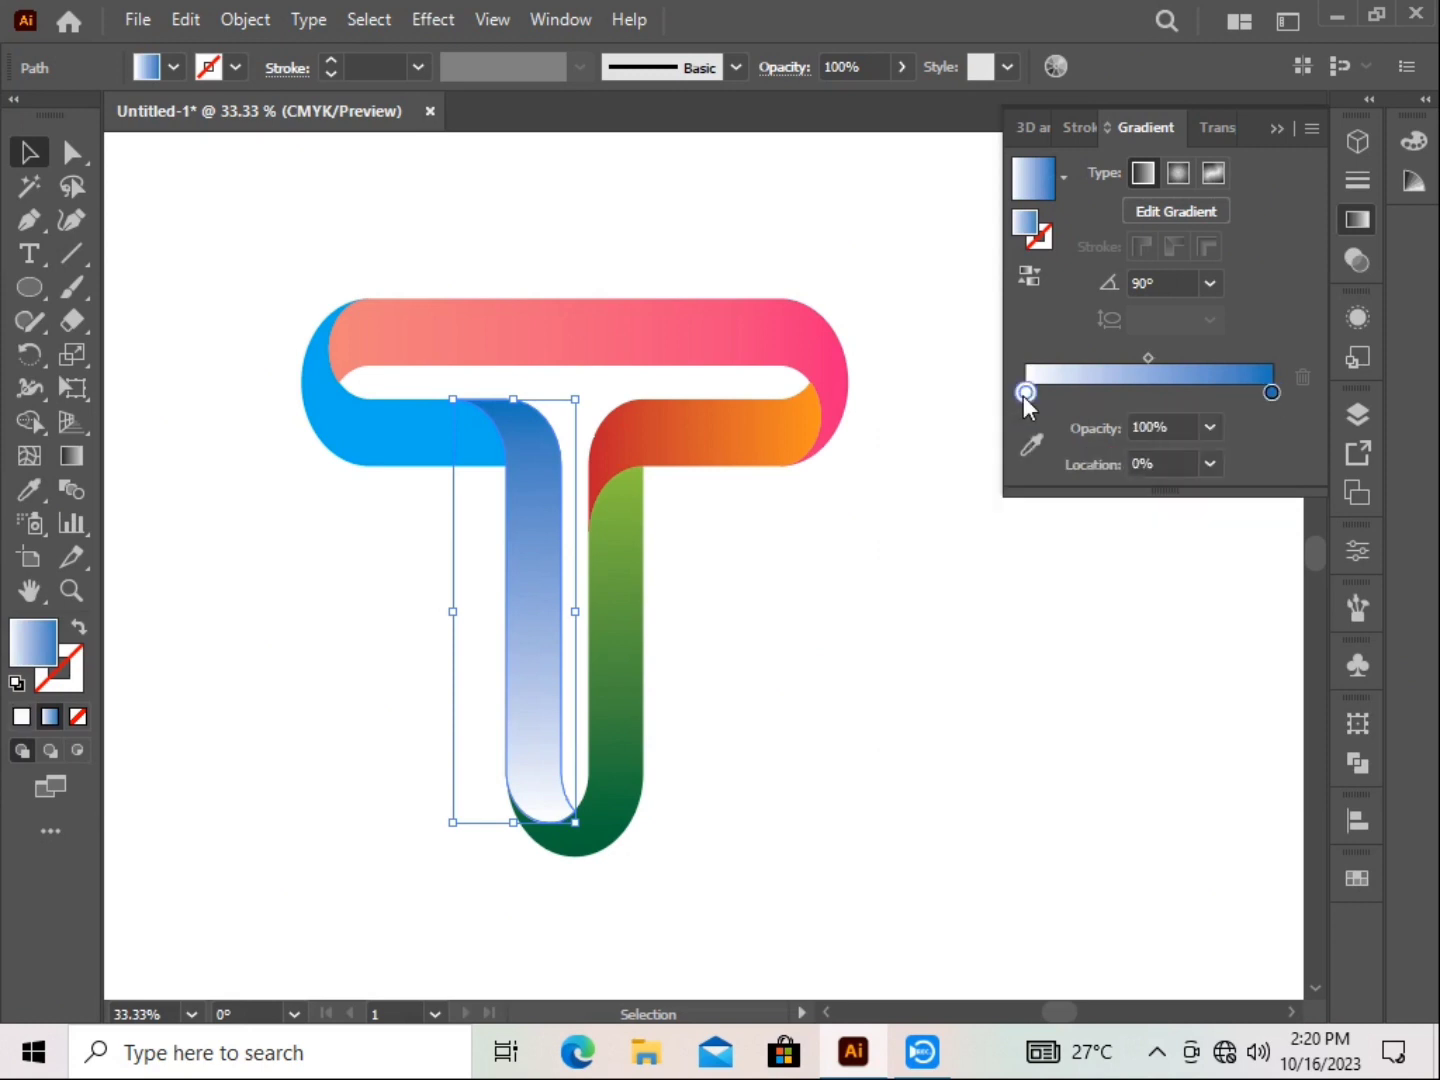
pyautogui.doubleClick(1025, 392)
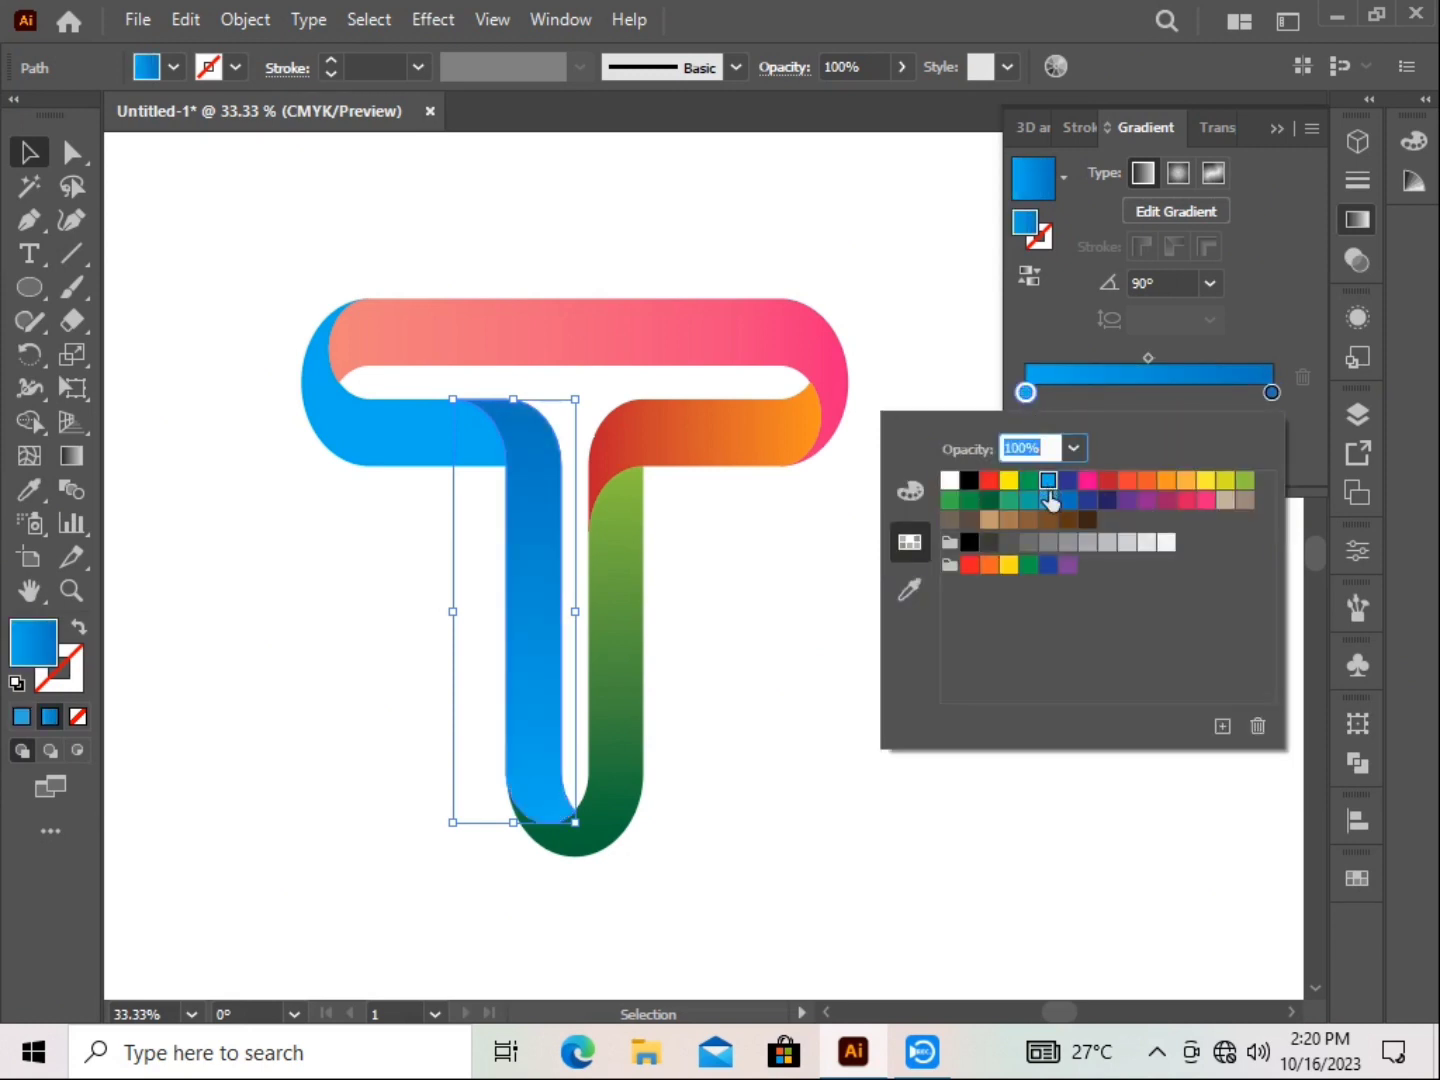
pyautogui.click(1271, 391)
pyautogui.click(1088, 500)
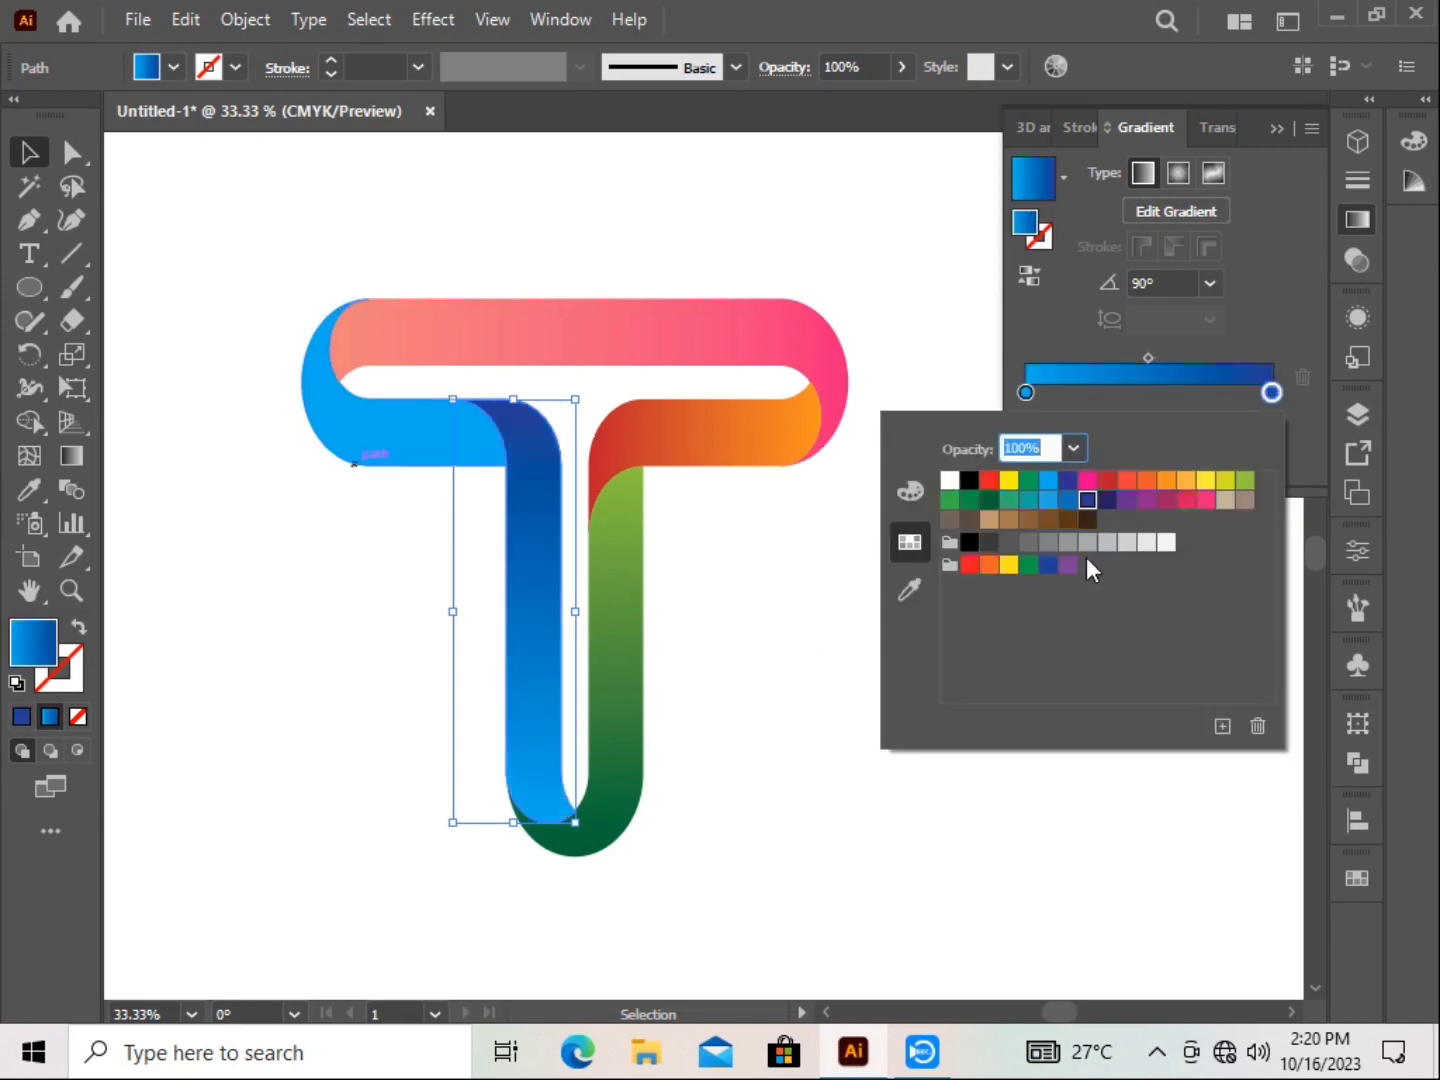
pyautogui.click(1054, 775)
pyautogui.click(419, 450)
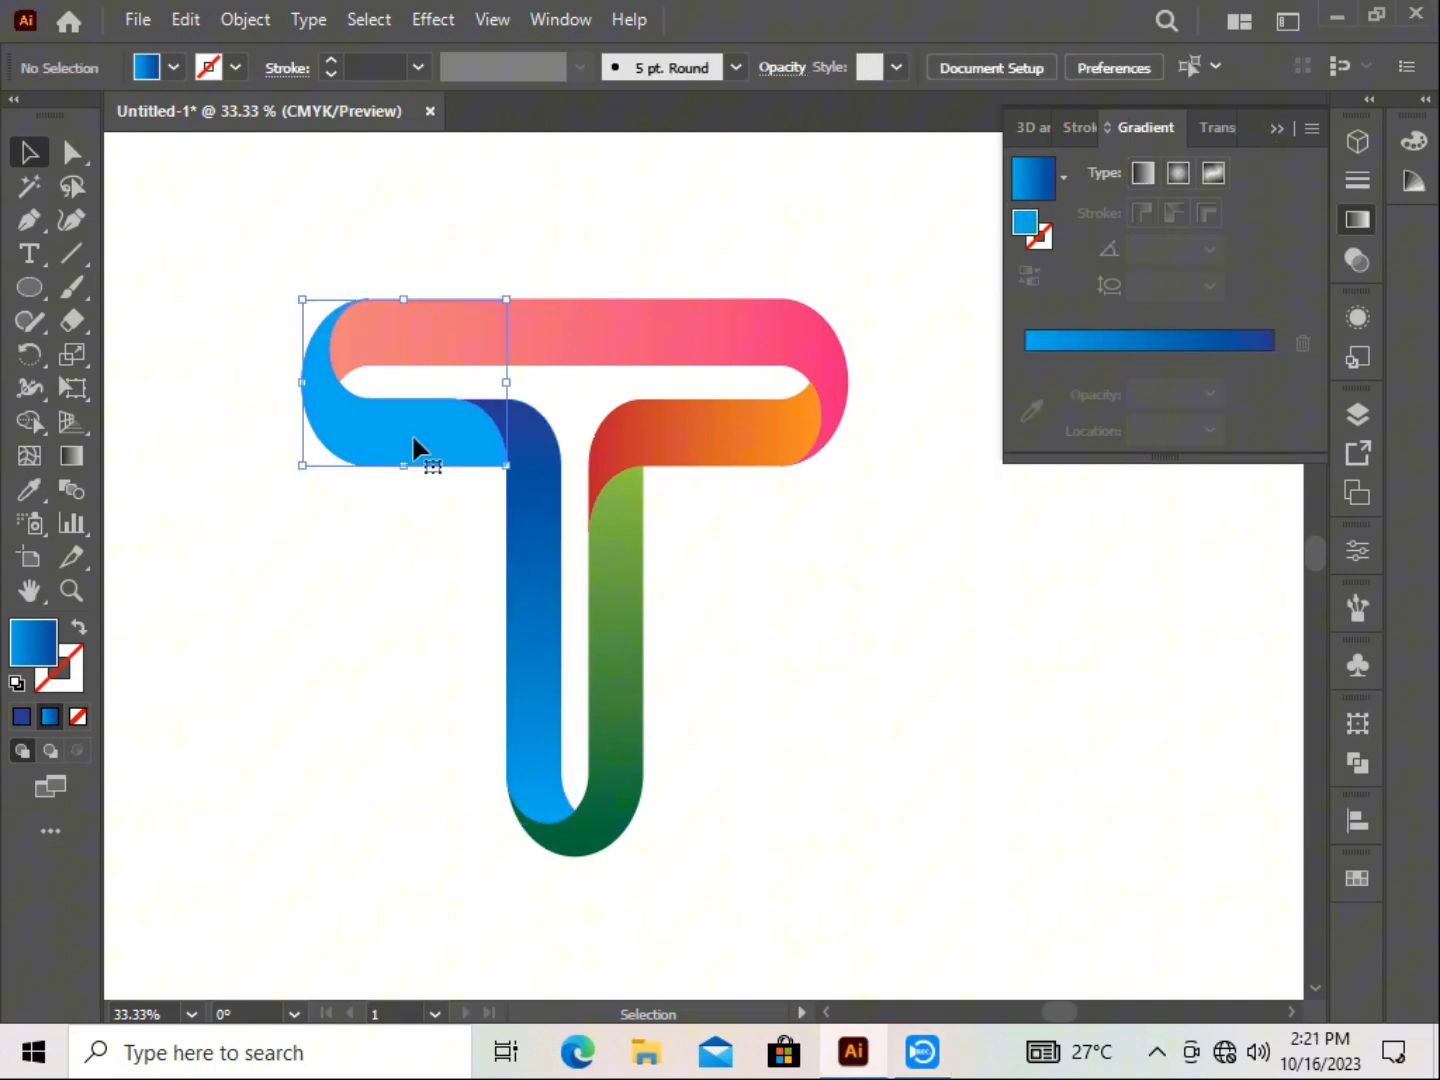
# Apply a gradient fill to the left loop and set its right stop to magenta-purple.
pyautogui.click(1050, 181)
pyautogui.doubleClick(1025, 392)
pyautogui.click(1067, 500)
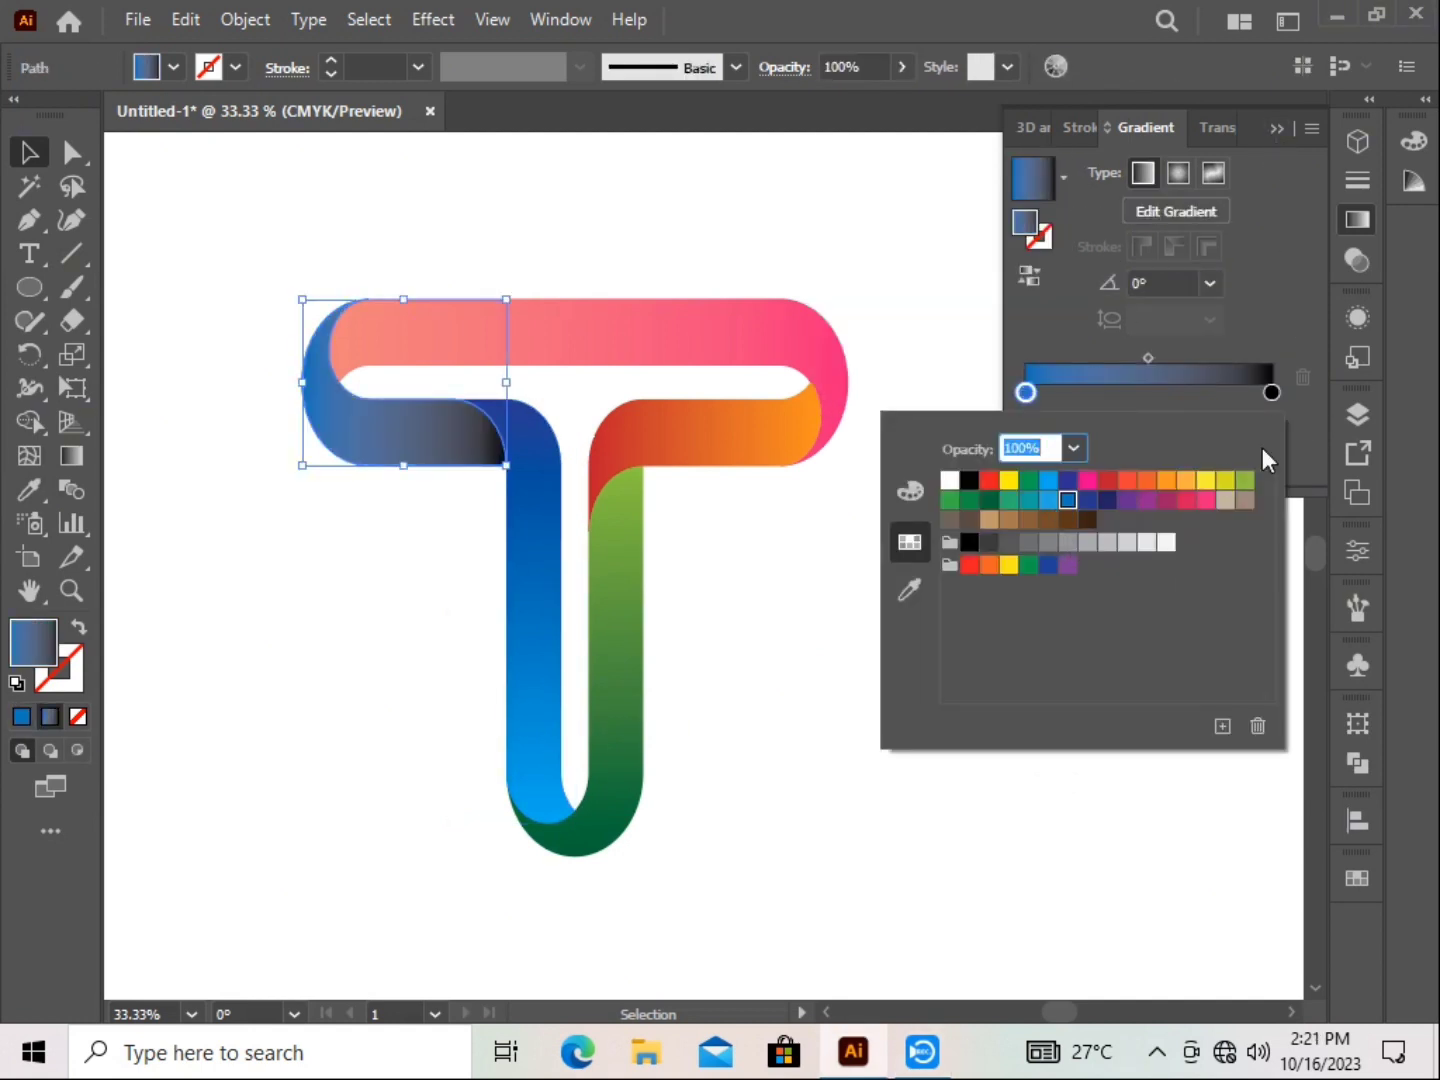
pyautogui.doubleClick(1271, 392)
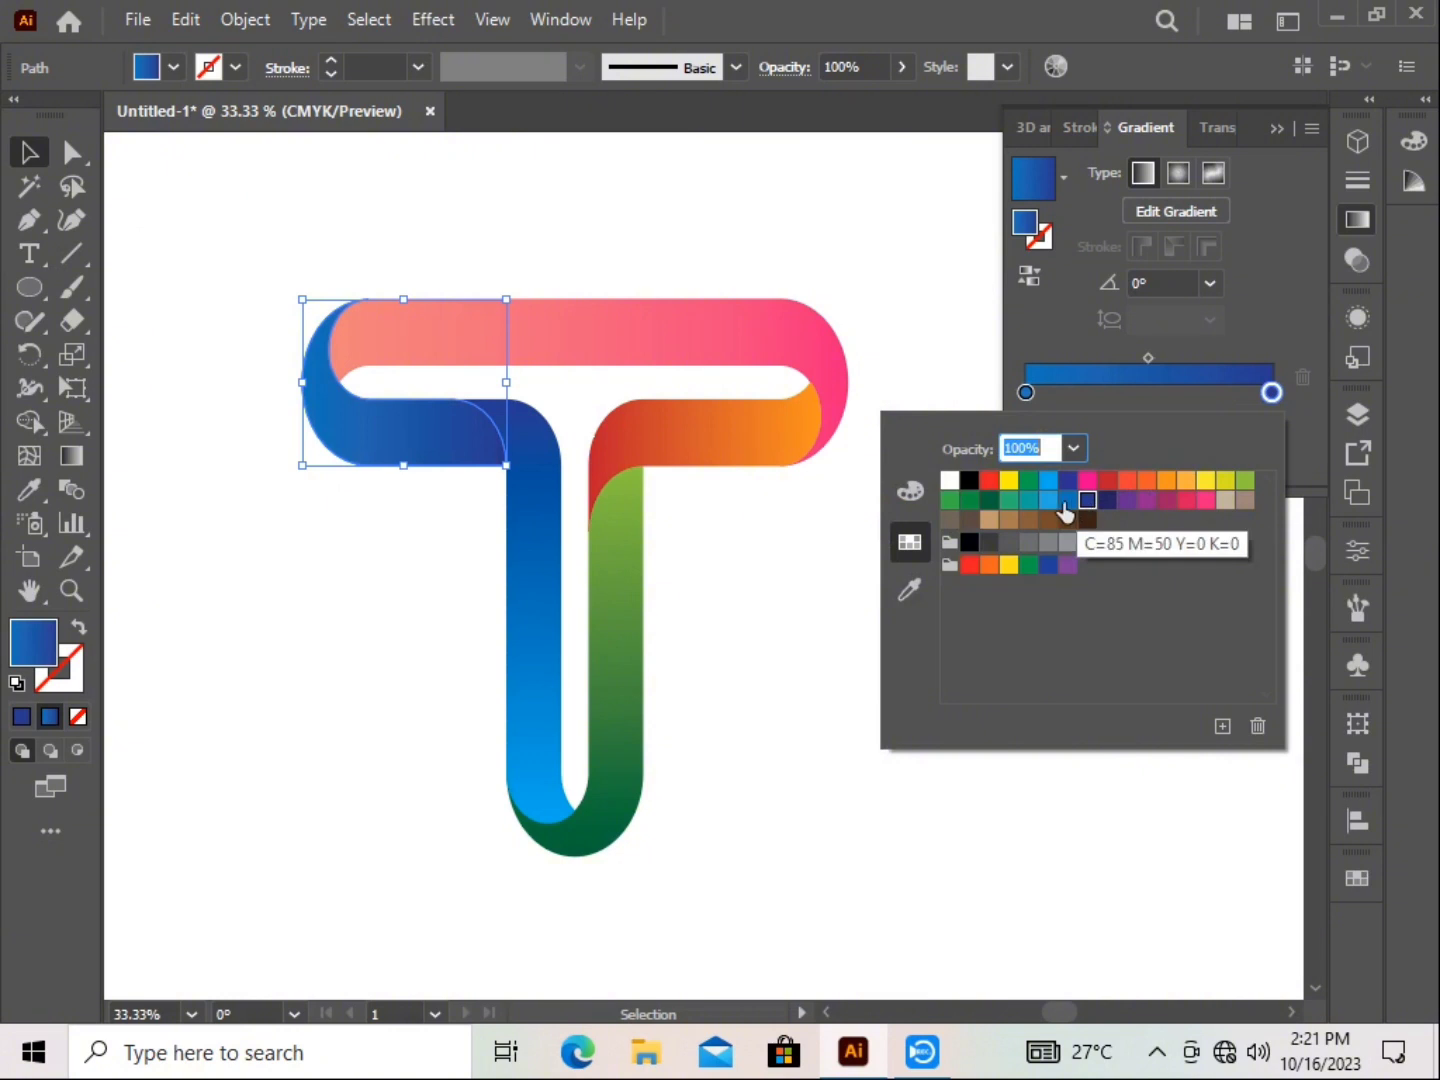
pyautogui.click(1107, 499)
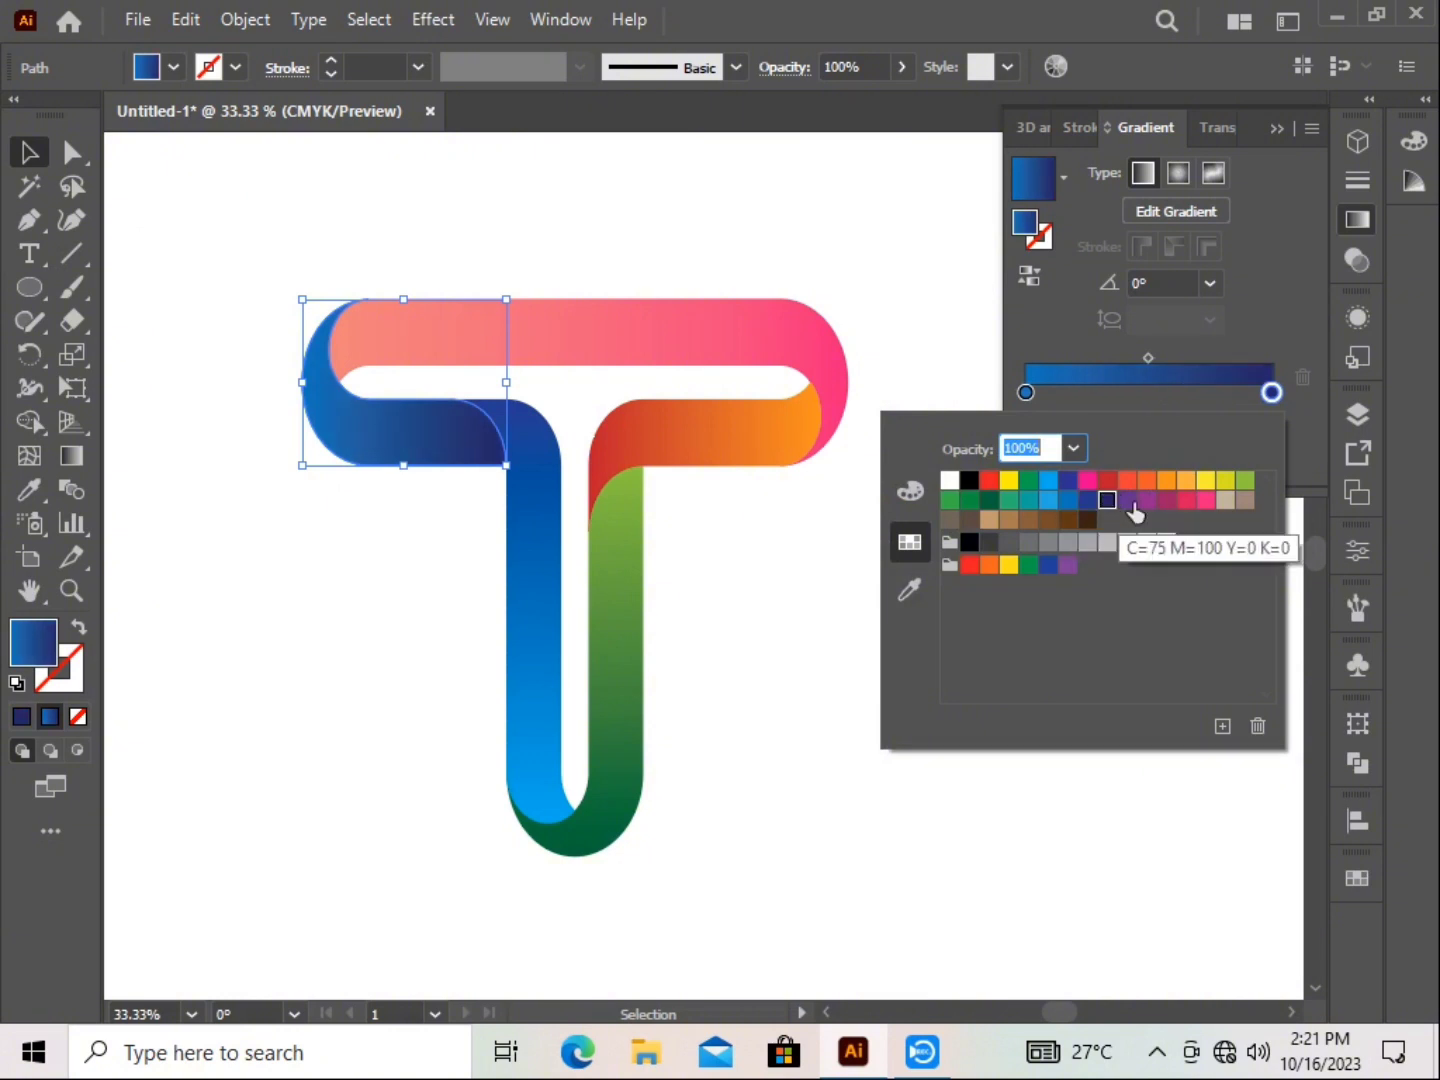
pyautogui.click(1129, 499)
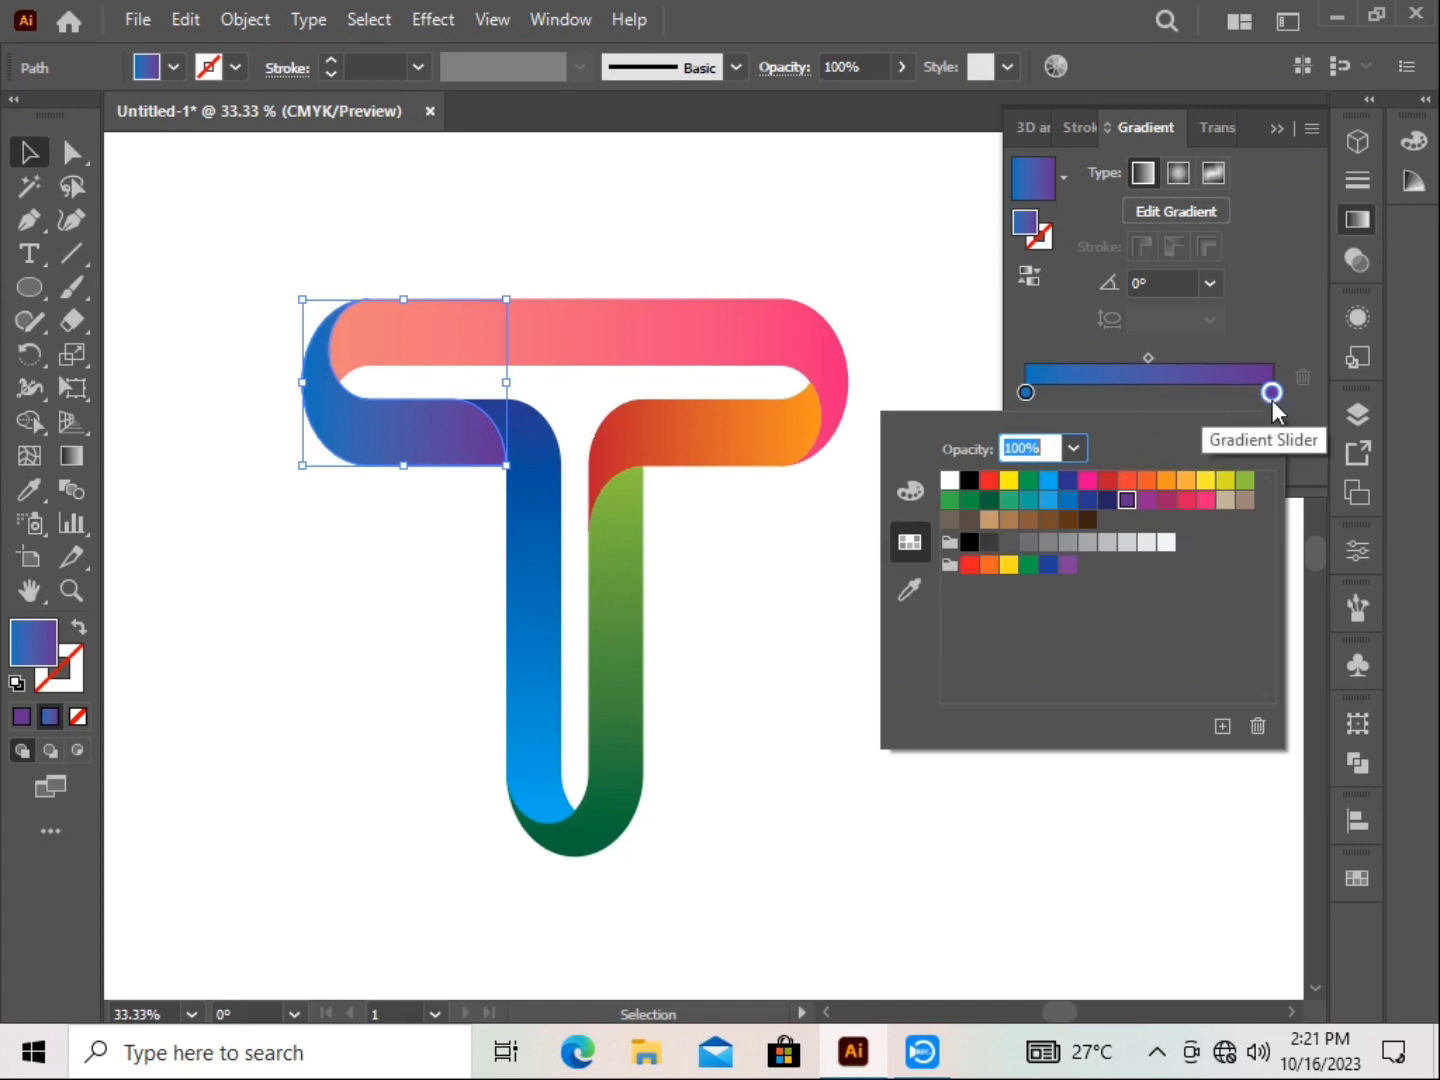
pyautogui.click(1148, 500)
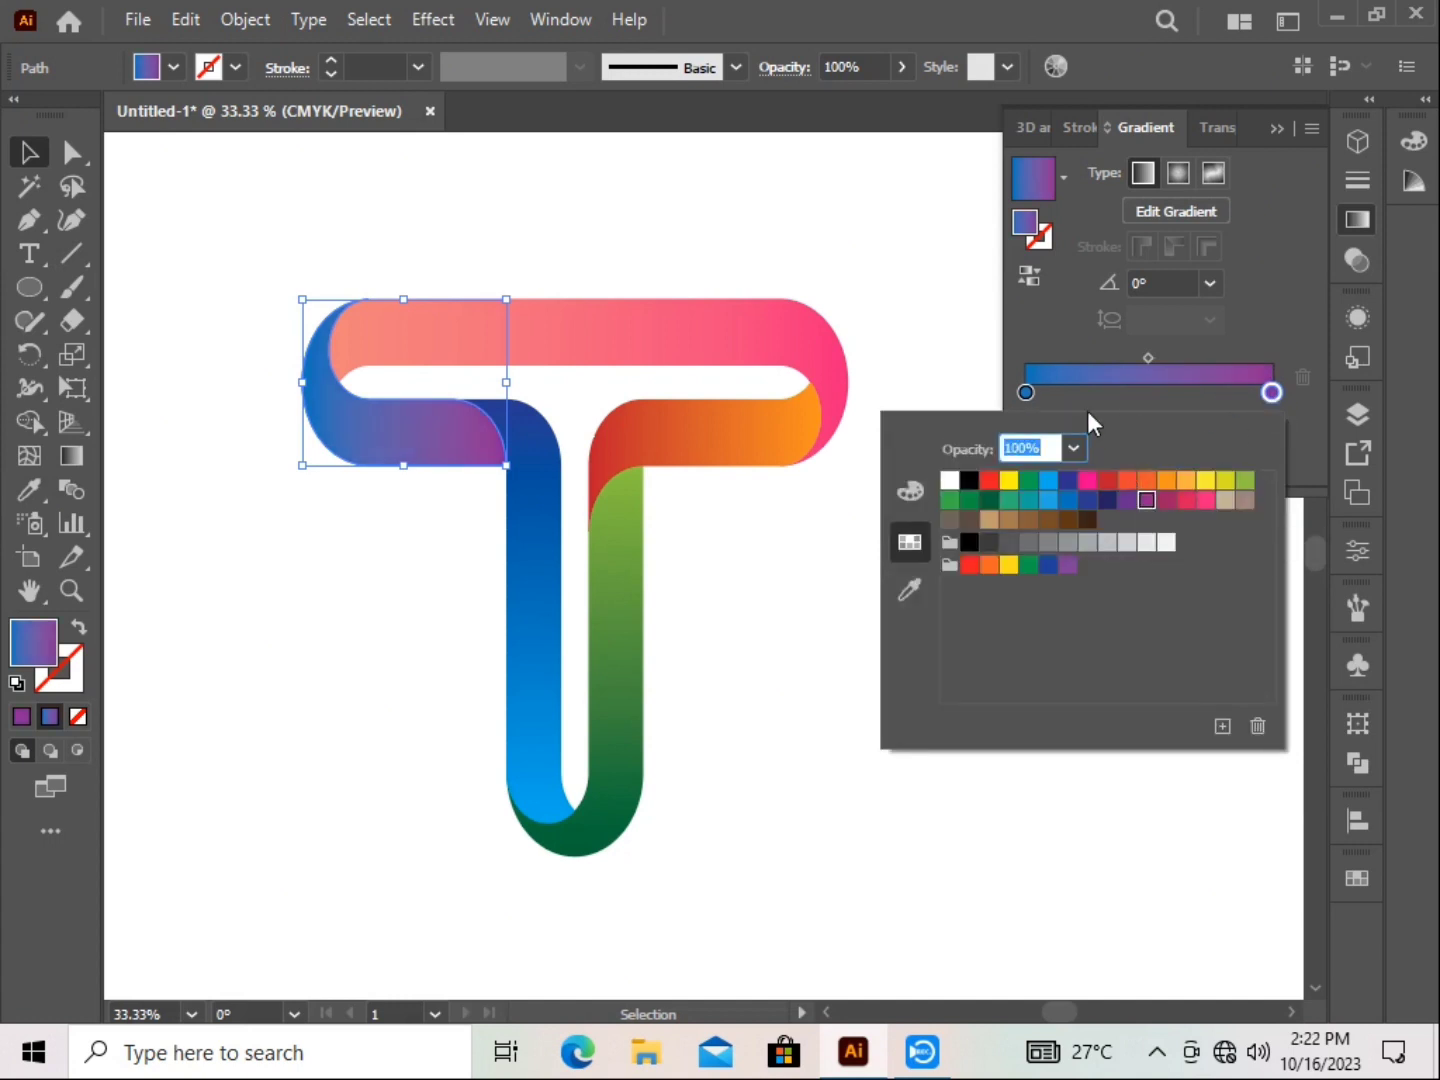
# Make the left gradient stop dark navy, then raise its green value to teal-blue.
pyautogui.click(1026, 393)
pyautogui.doubleClick(1026, 393)
pyautogui.click(1107, 500)
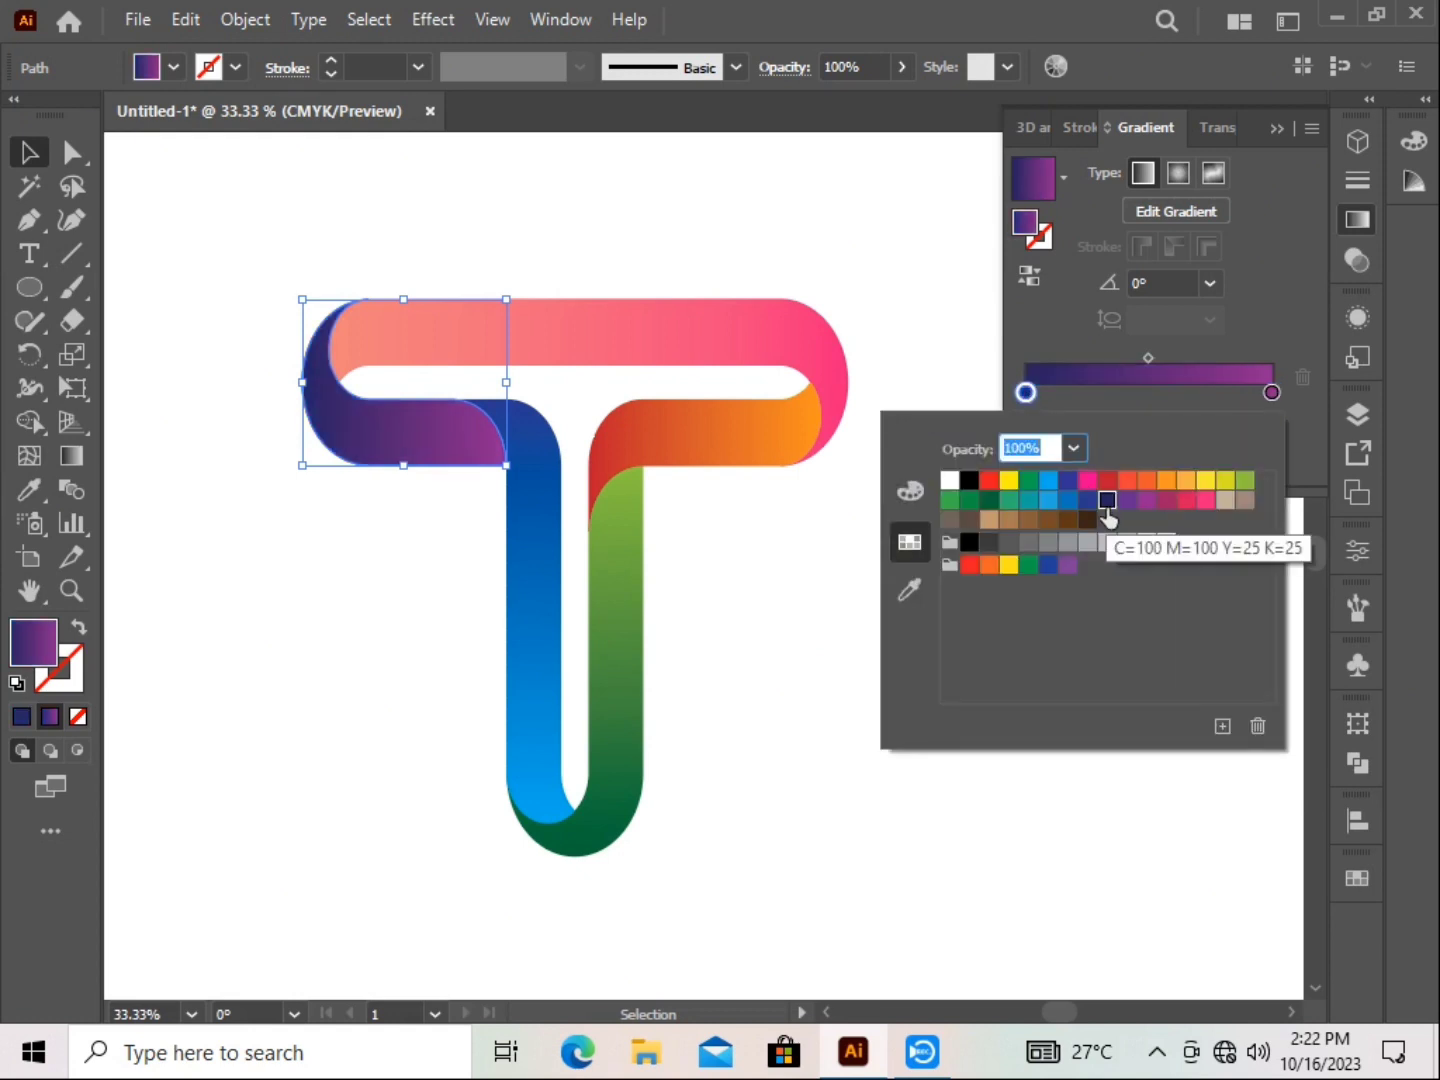
pyautogui.click(910, 491)
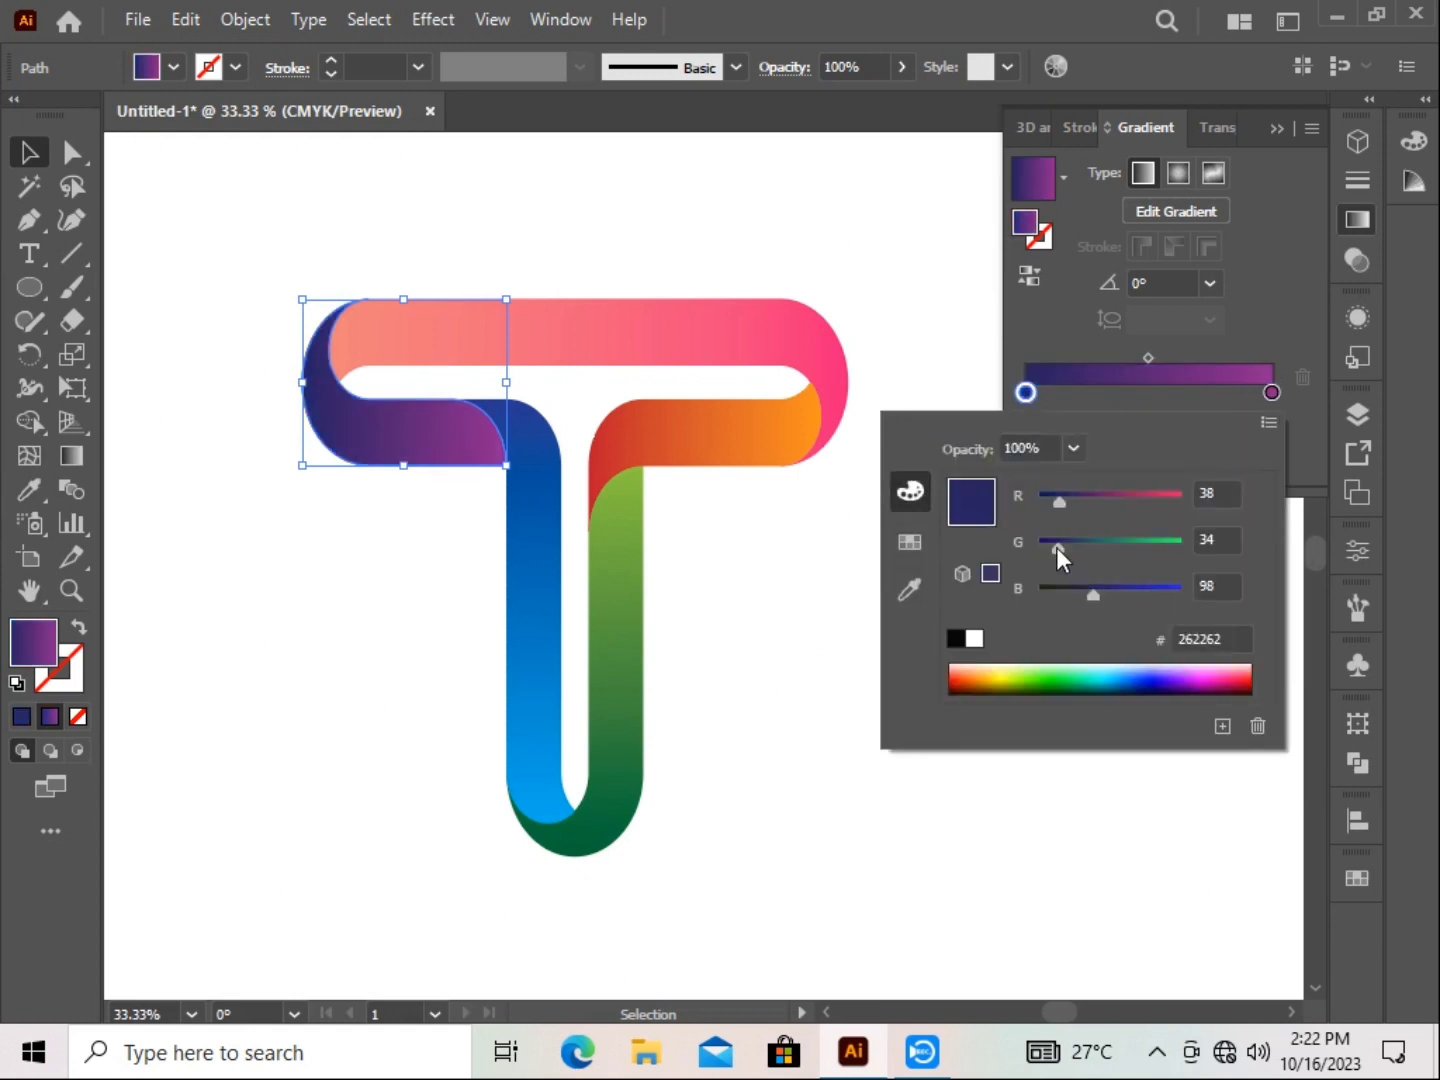
pyautogui.moveTo(1062, 557); pyautogui.dragTo(1084, 559)
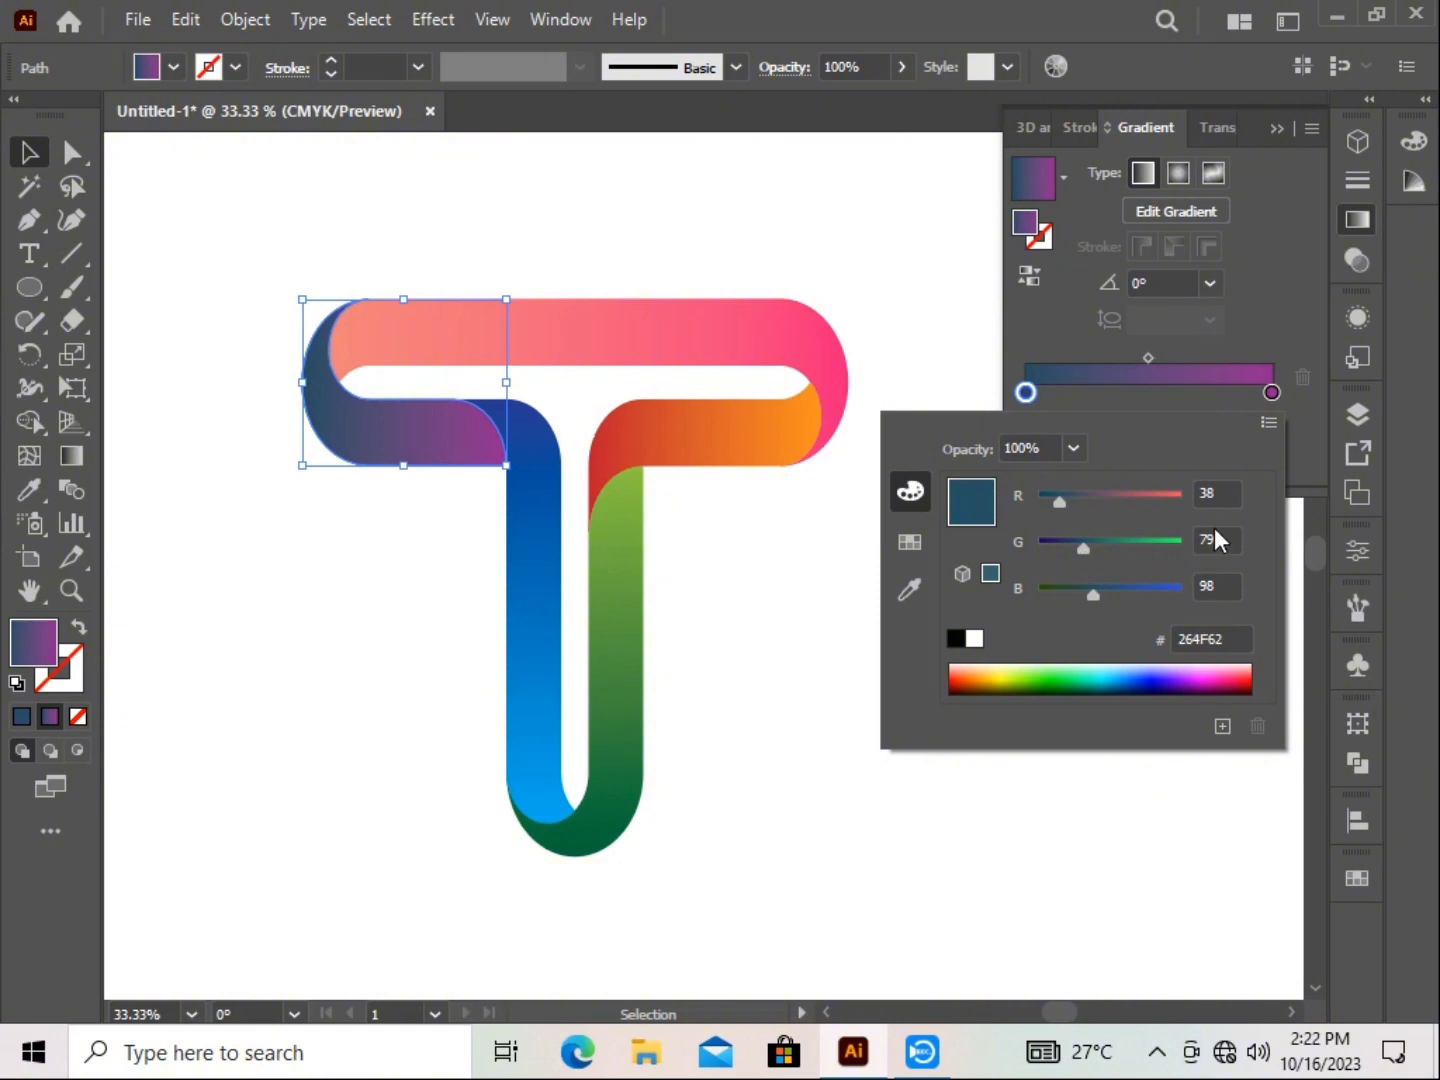
pyautogui.click(836, 726)
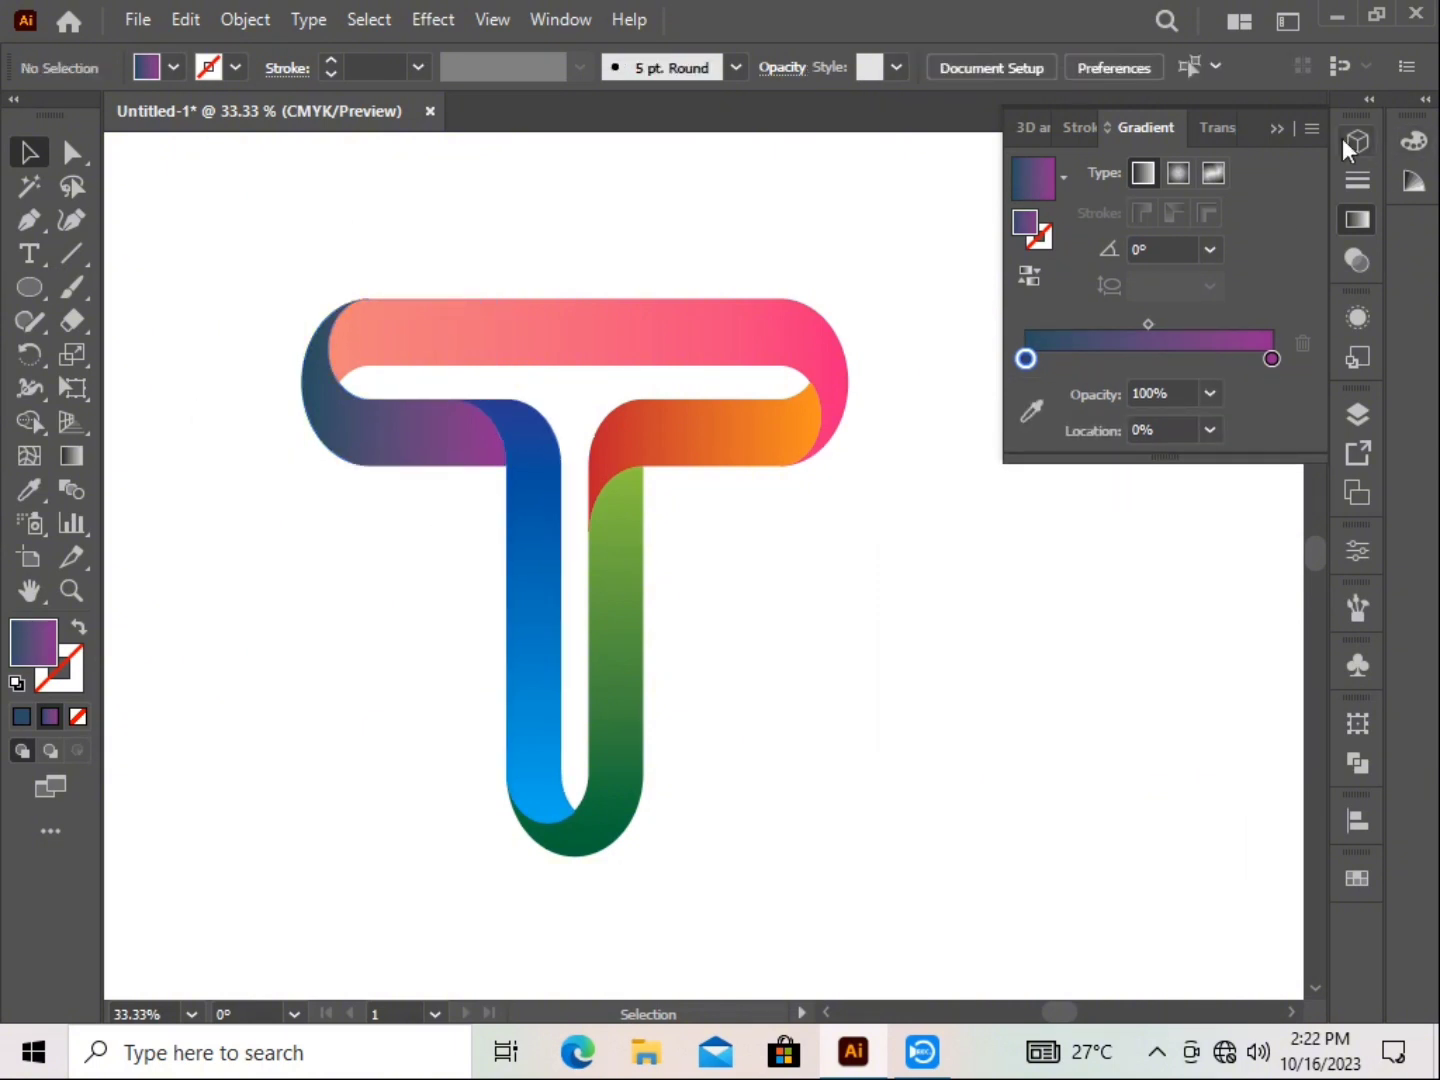
# Select the entire T logo and drag it to the centre of the artboard.
pyautogui.hotkey('ctrl', 'a')
pyautogui.moveTo(627, 691); pyautogui.dragTo(741, 690)
pyautogui.rightClick(739, 225)
pyautogui.click(1094, 589)
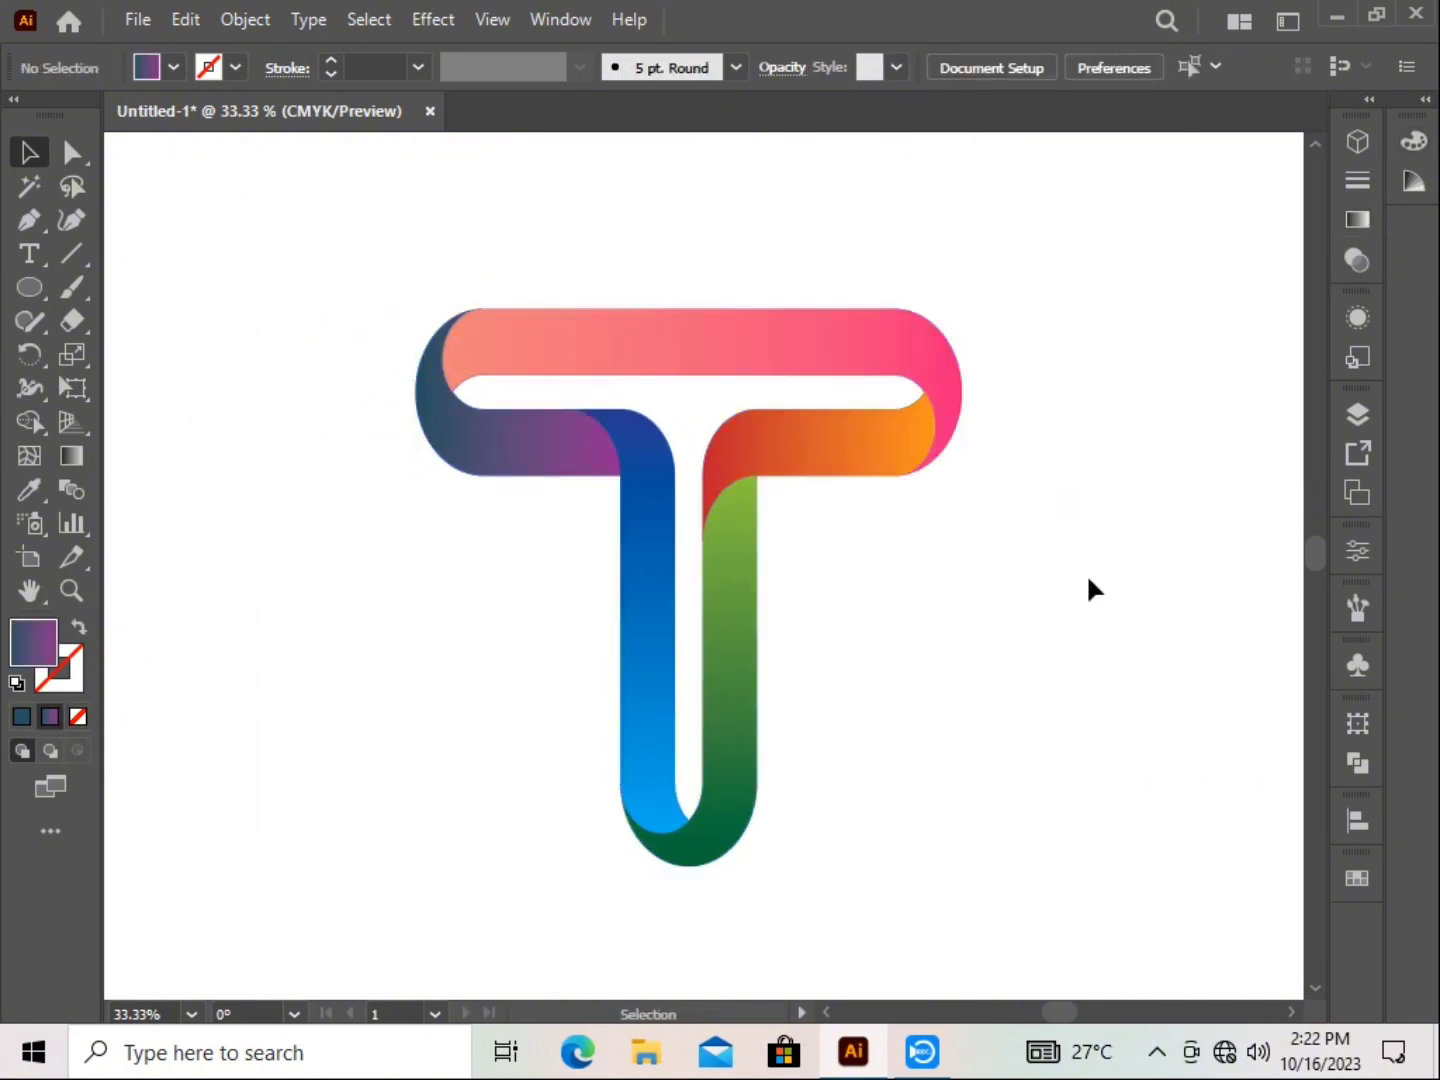